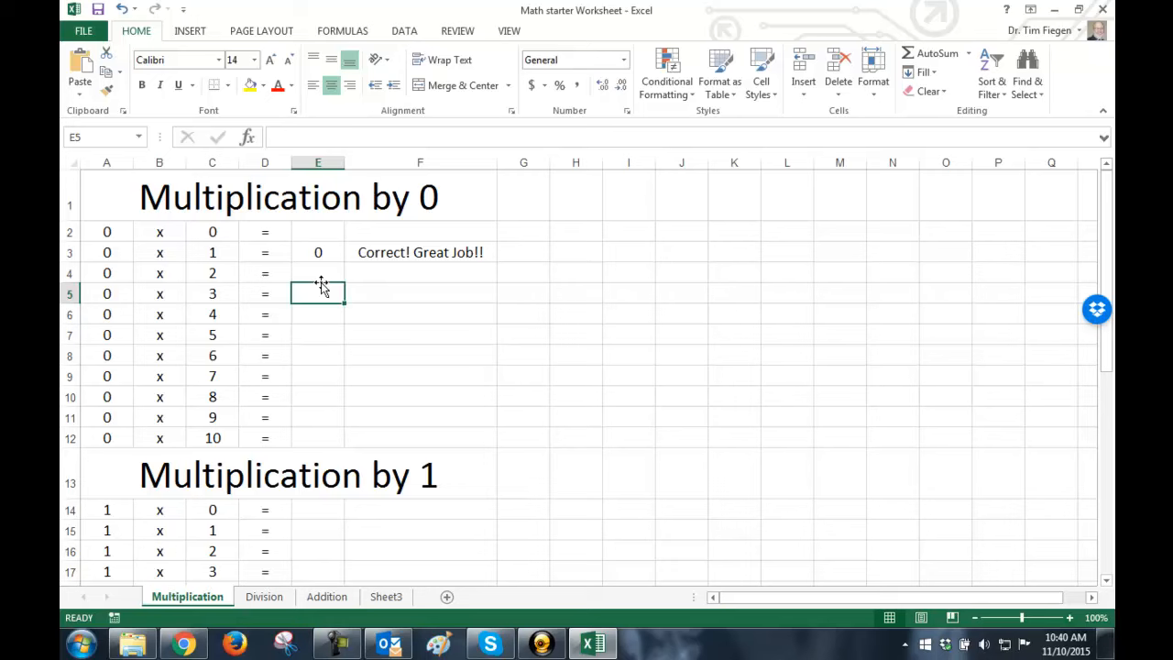
Enter 7 as the answer to 0 x 2 in E4 and check the feedback formulas in F3 to F5.
{"action": "left_click", "coordinate": [394, 253]}
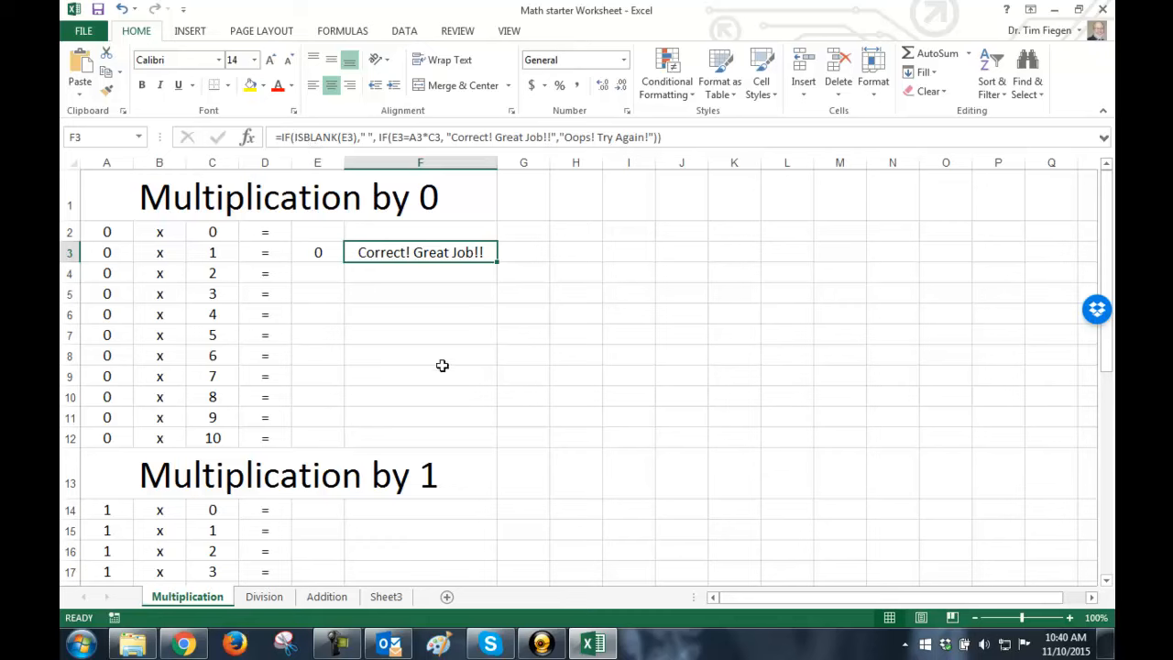
{"action": "left_click", "coordinate": [309, 272]}
{"action": "type", "text": "7"}
{"action": "key", "text": "Return"}
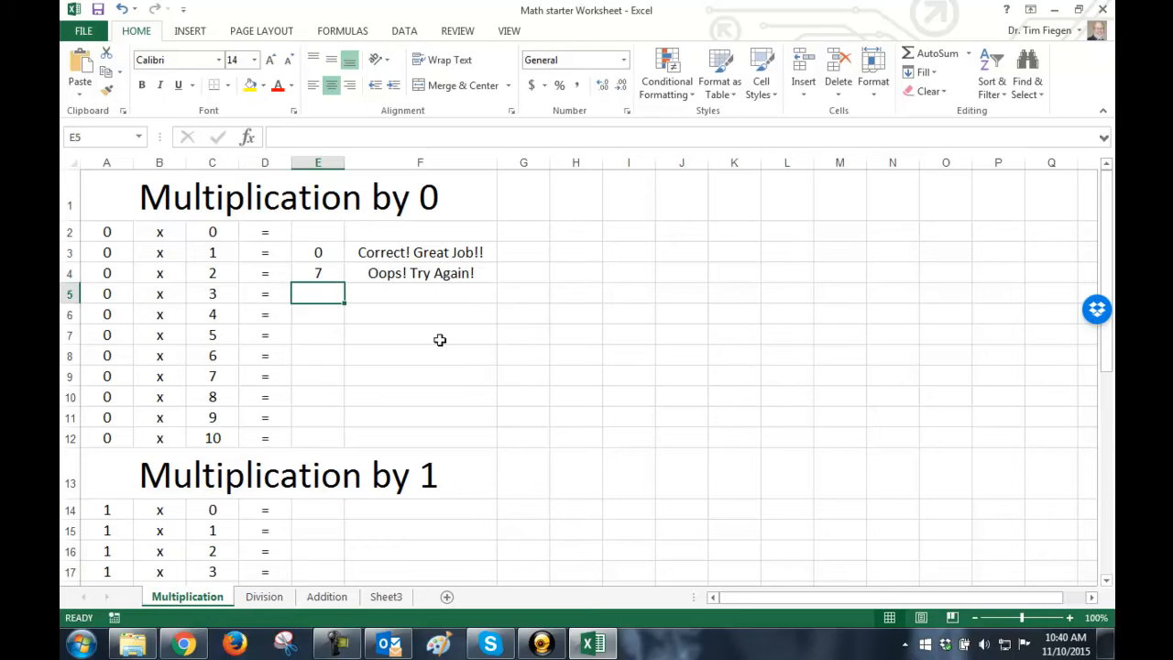
{"action": "left_click", "coordinate": [437, 277]}
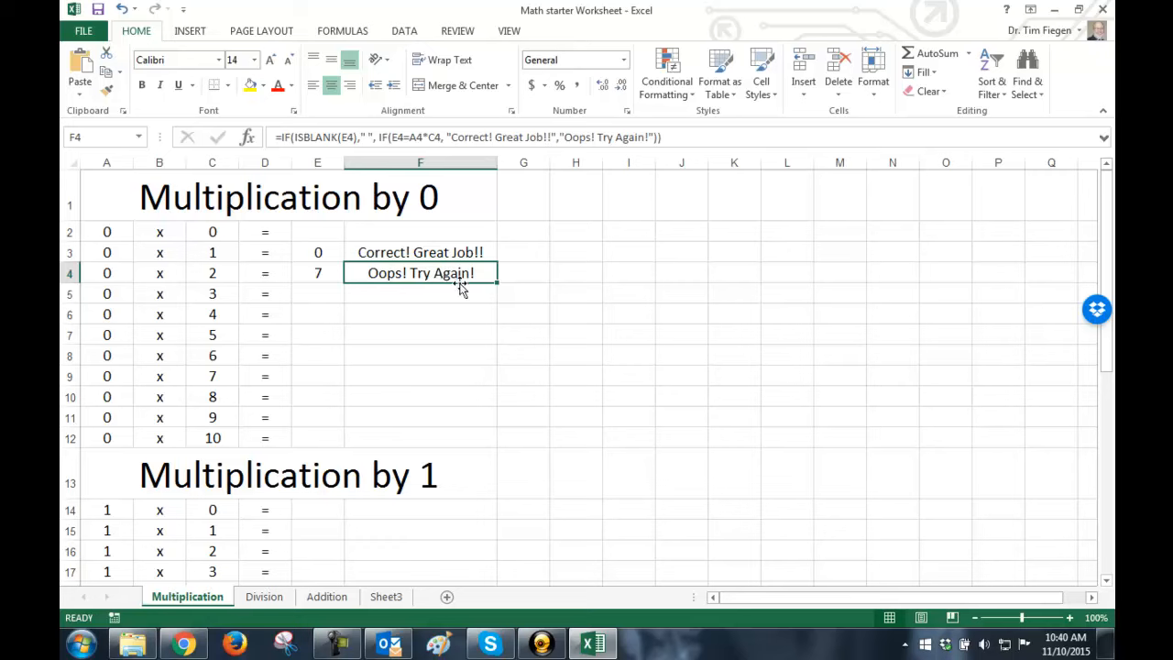
{"action": "left_click", "coordinate": [453, 300]}
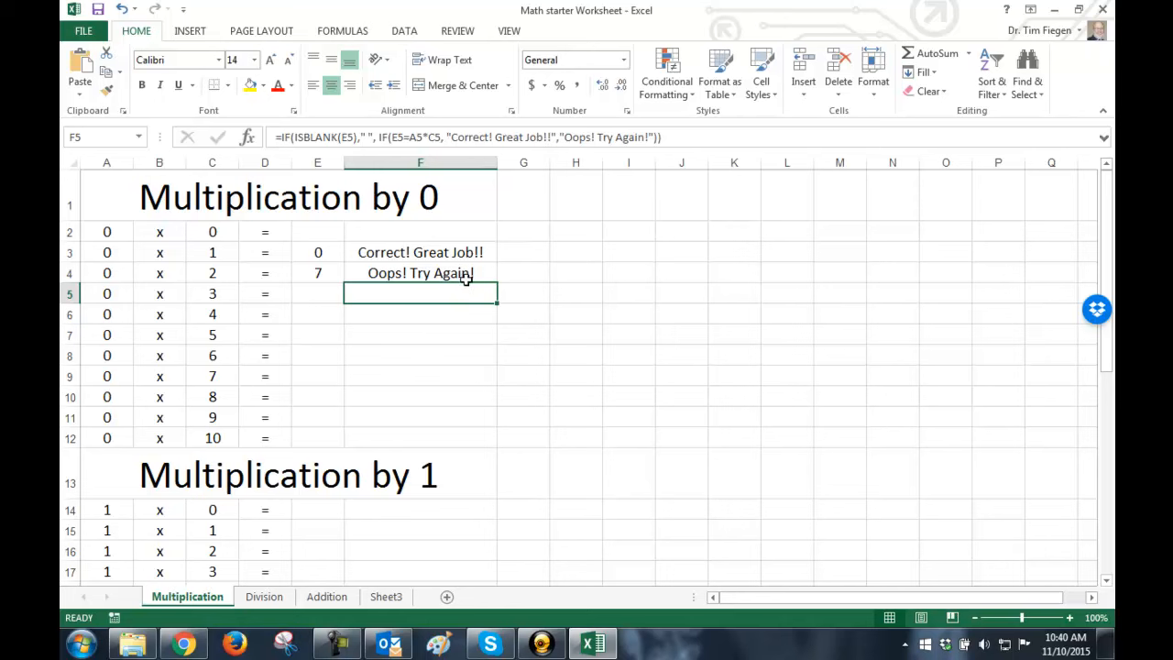
{"action": "double_click", "coordinate": [456, 292]}
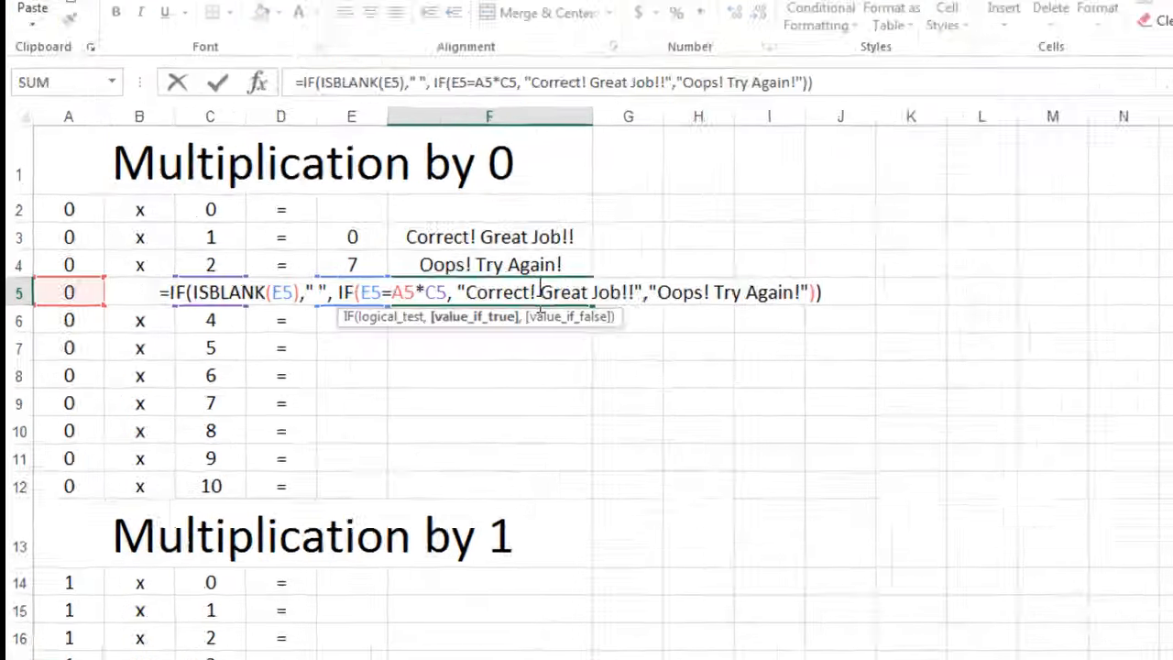
{"action": "left_click", "coordinate": [456, 355]}
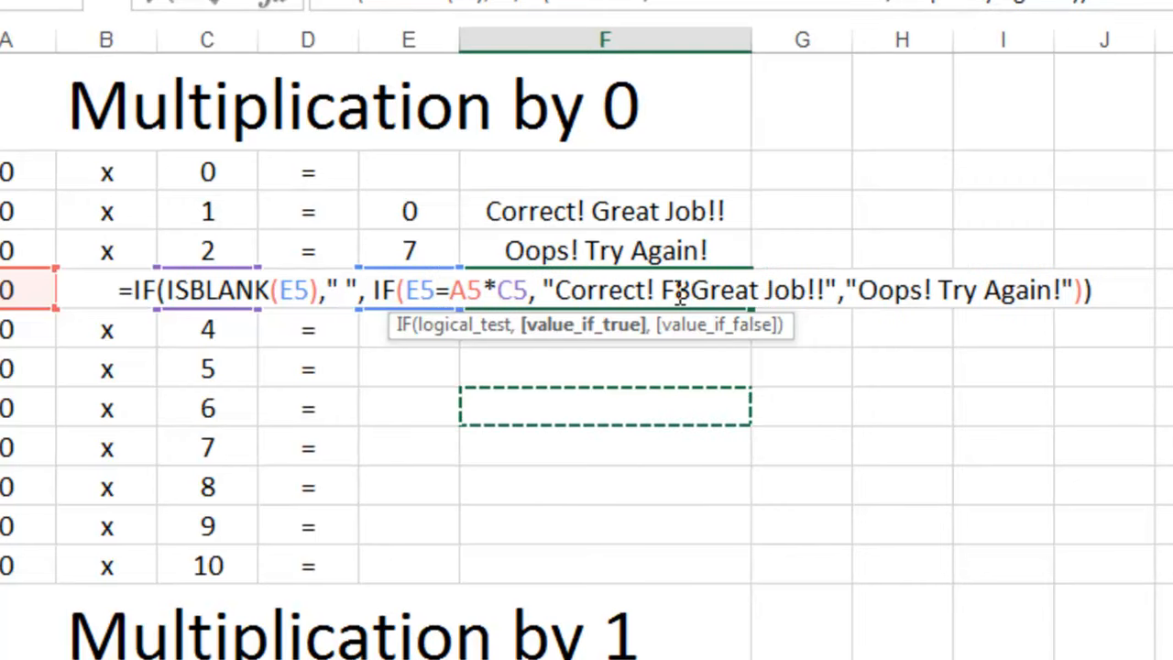
{"action": "left_click", "coordinate": [893, 407]}
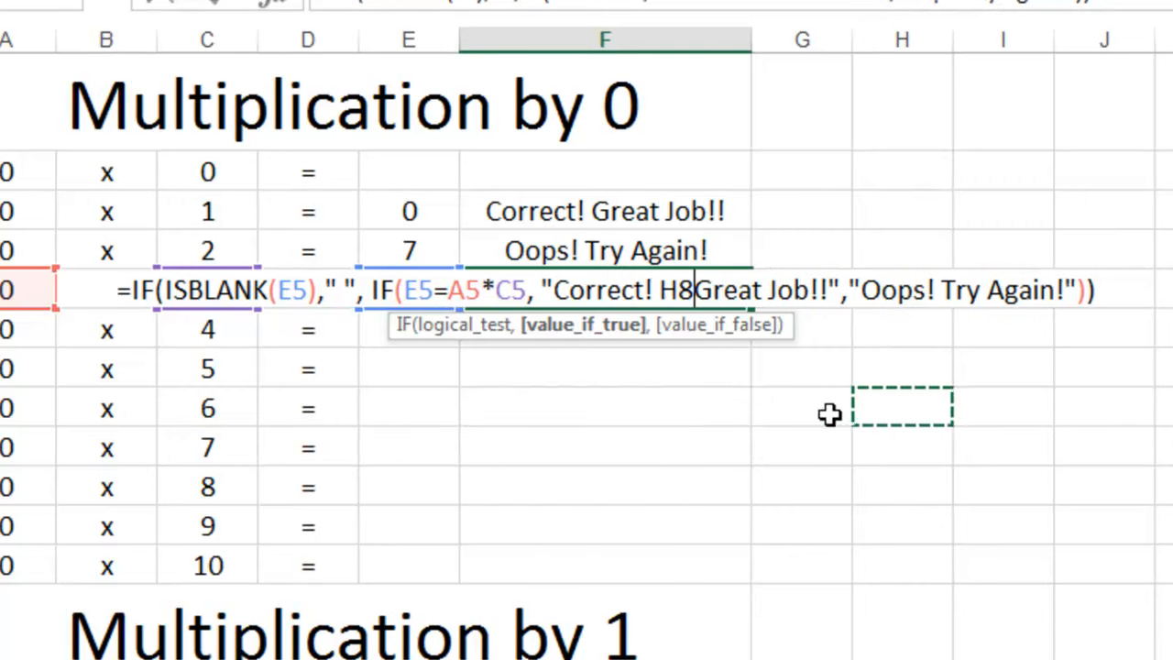
{"action": "left_click", "coordinate": [697, 418]}
{"action": "left_click", "coordinate": [587, 379]}
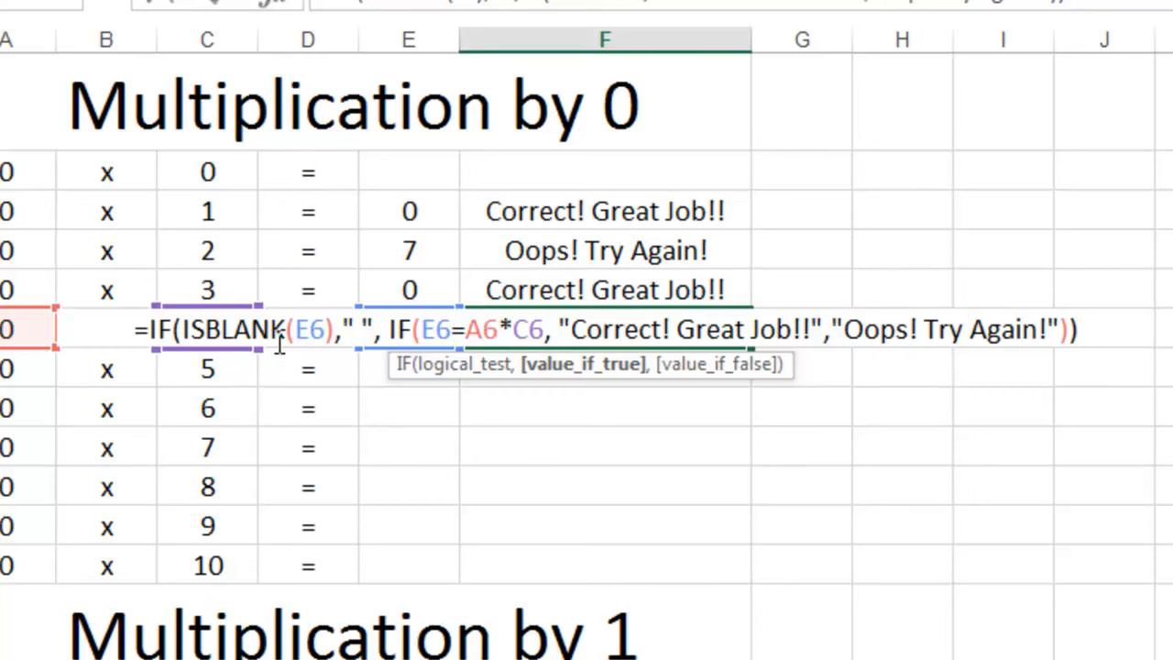
Inspect the nested IF formula in F6 and enter 0 as the answer to 0 x 4 in E6.
{"action": "left_click", "coordinate": [357, 329]}
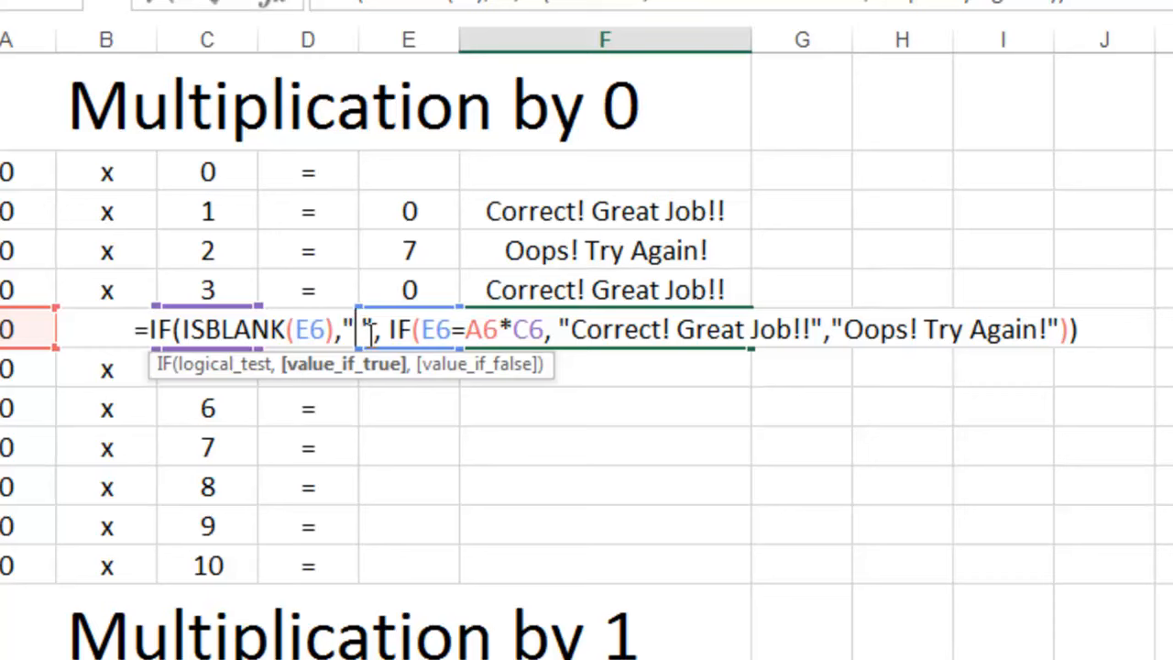
{"action": "left_click", "coordinate": [385, 330]}
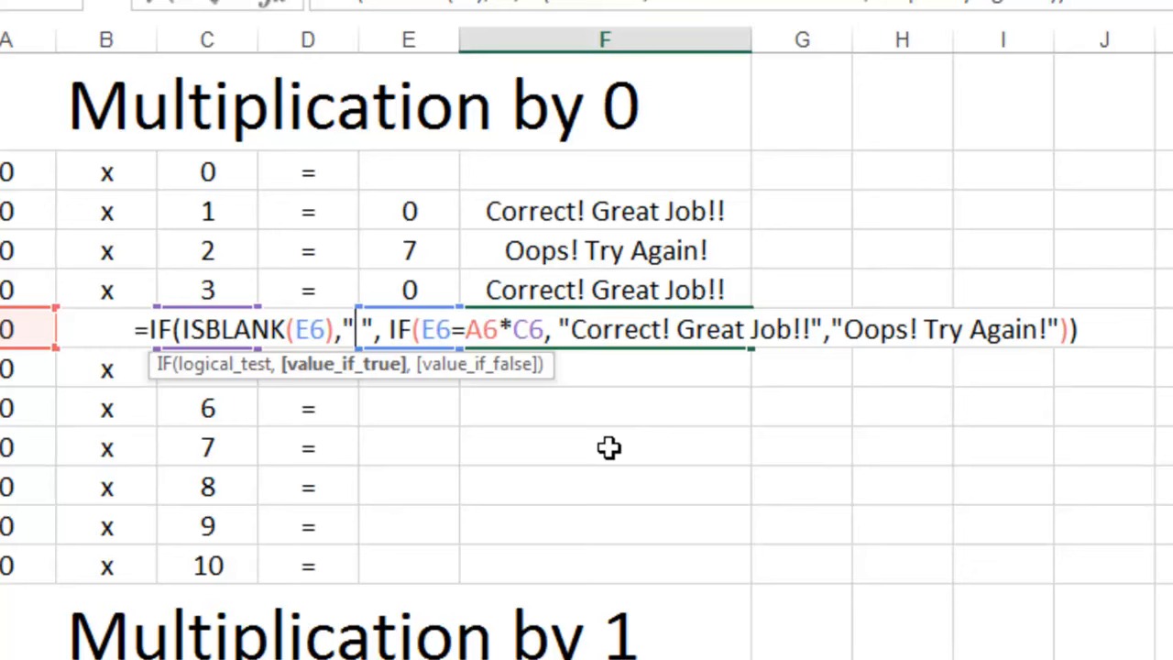
{"action": "key", "text": "Return"}
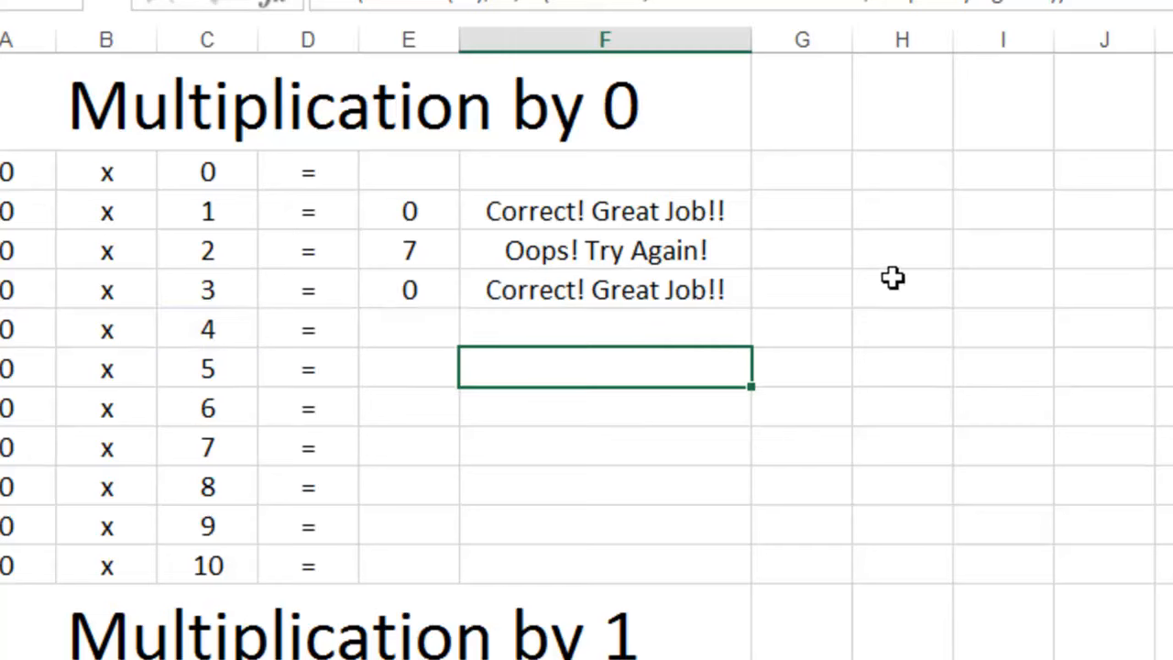
{"action": "left_click", "coordinate": [428, 335]}
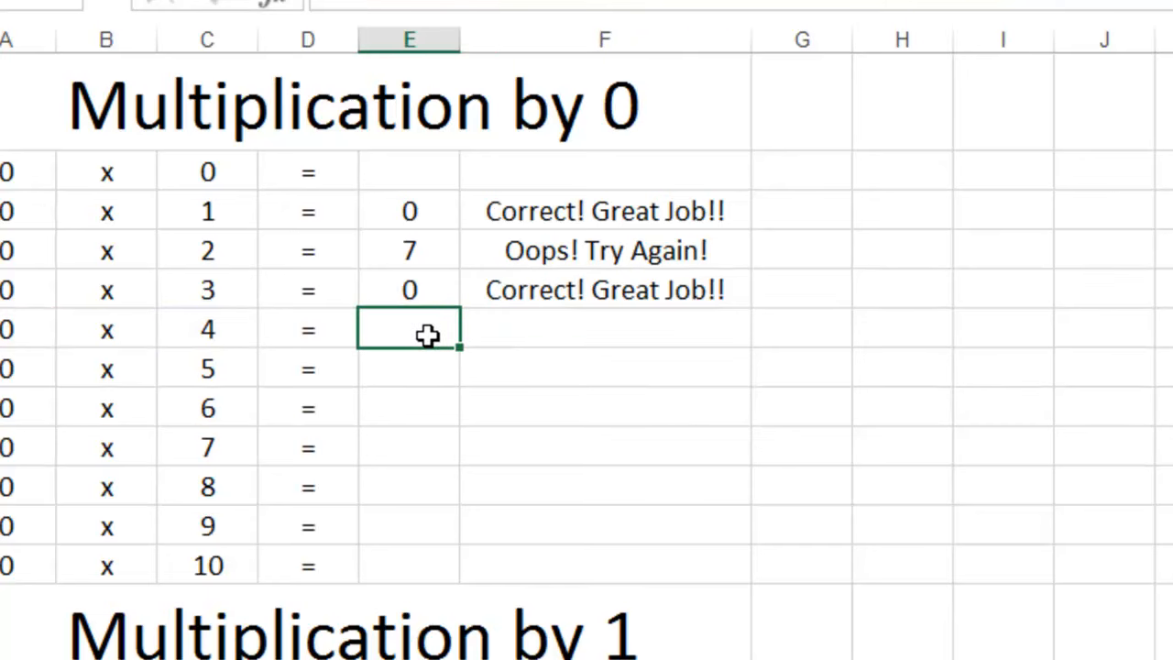
{"action": "type", "text": "0"}
{"action": "key", "text": "Return"}
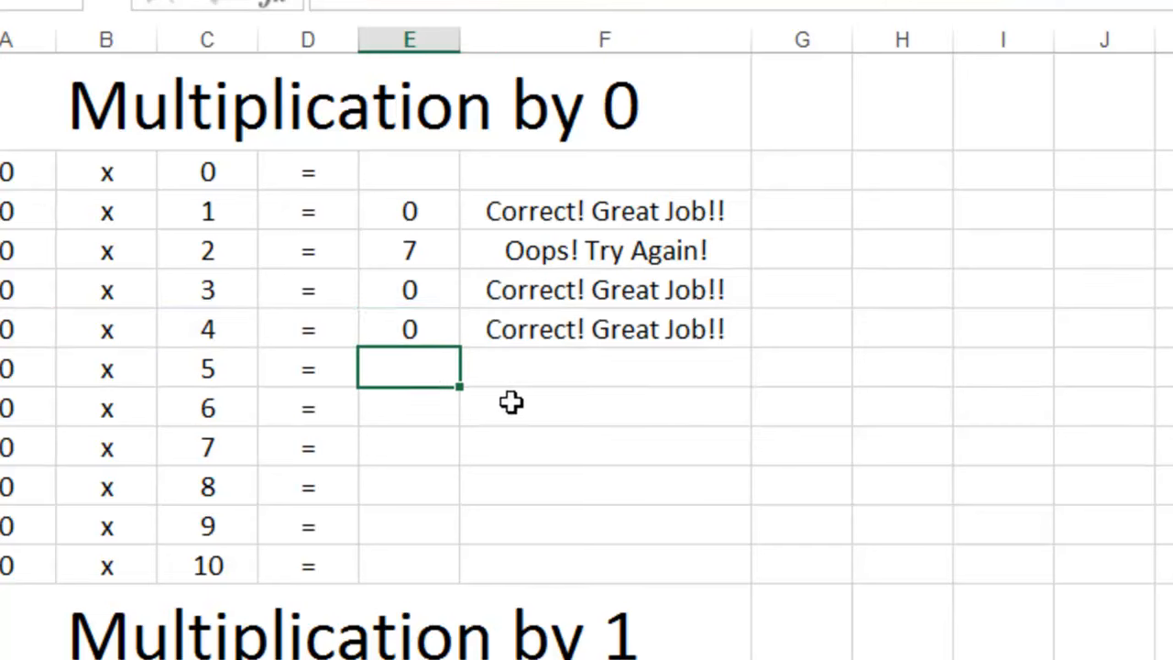
Examine the cells referenced by the formula in F6 and look through the Multiplication by 0, 1 and 2 sections.
{"action": "left_click", "coordinate": [562, 328]}
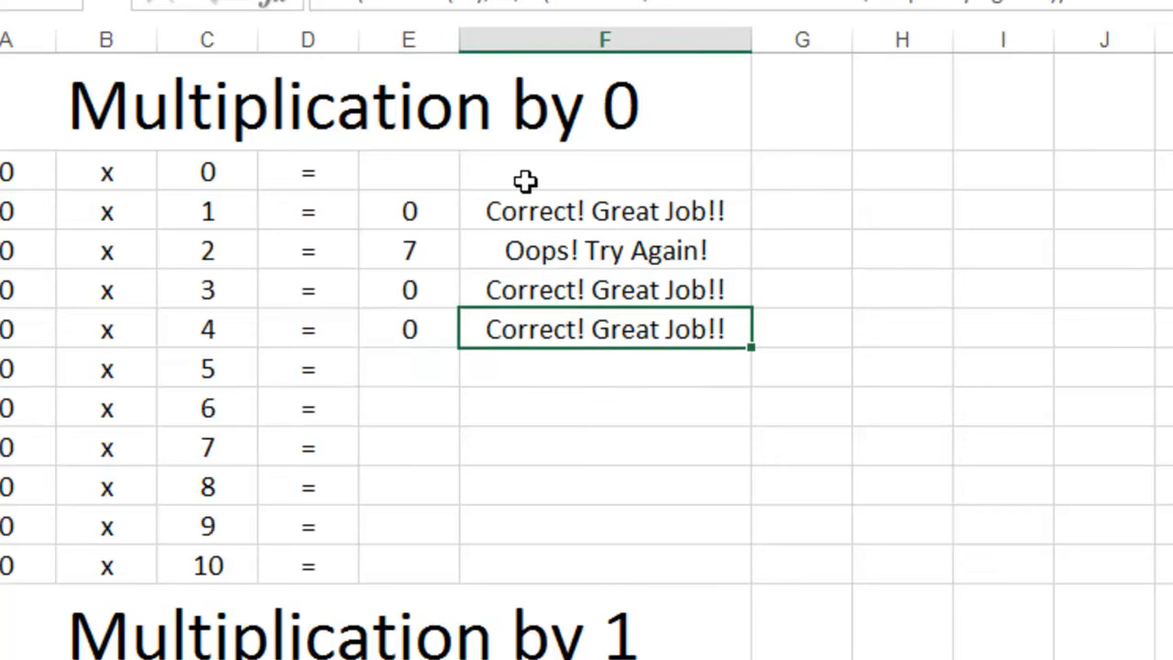
{"action": "key", "text": "F2"}
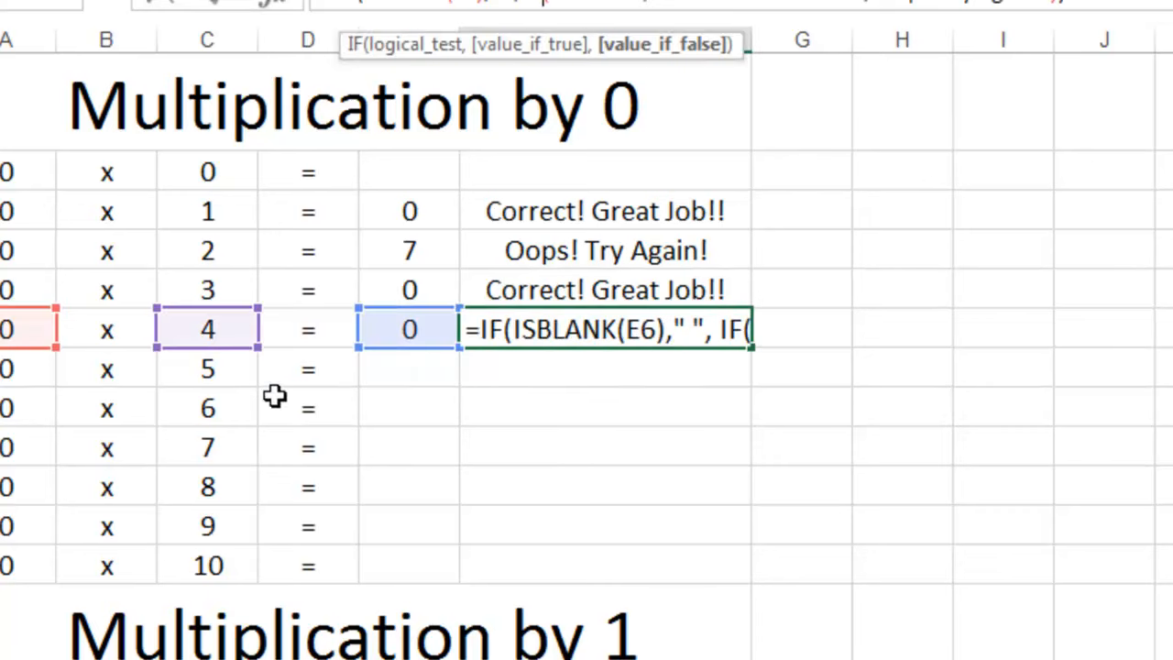
{"action": "left_click", "coordinate": [224, 435]}
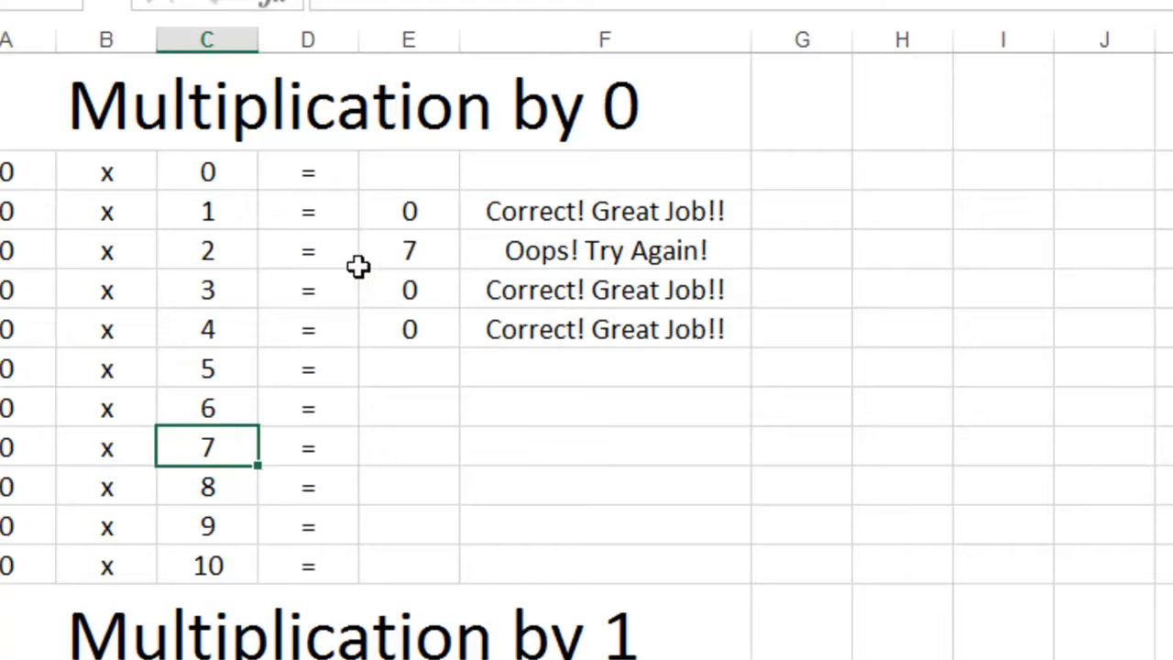
{"action": "scroll", "coordinate": [362, 417], "scroll_direction": "down", "scroll_amount": 1}
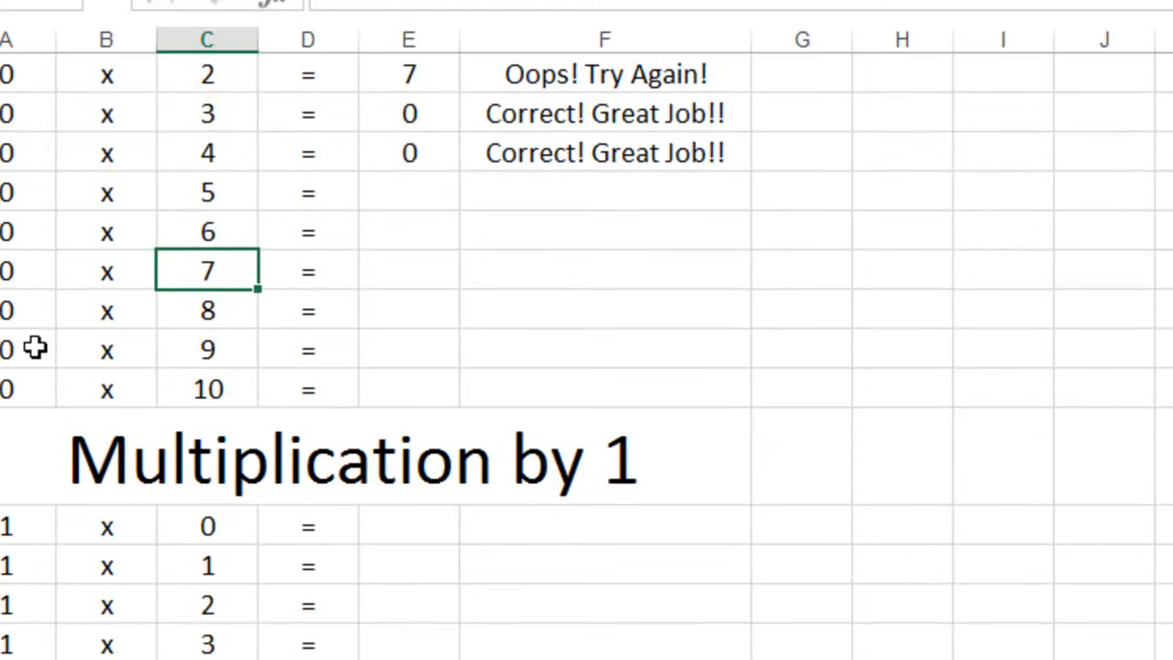
{"action": "left_click", "coordinate": [37, 346]}
{"action": "scroll", "coordinate": [256, 394], "scroll_direction": "down", "scroll_amount": 7}
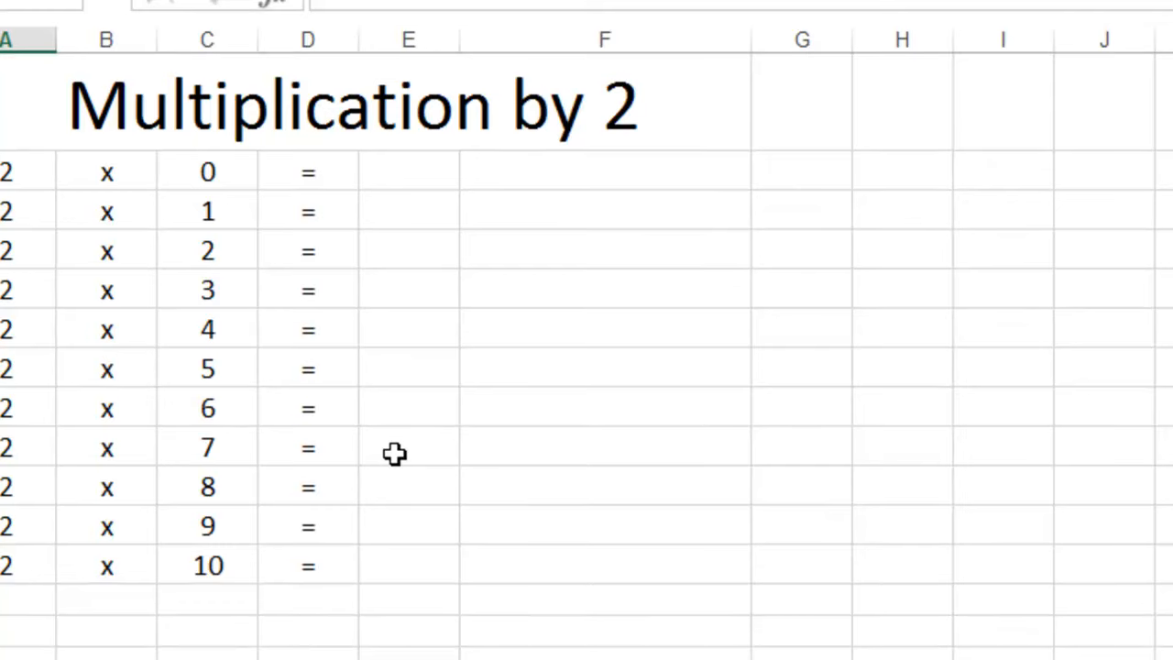
{"action": "scroll", "coordinate": [403, 448], "scroll_direction": "up", "scroll_amount": 2}
{"action": "left_click", "coordinate": [577, 358]}
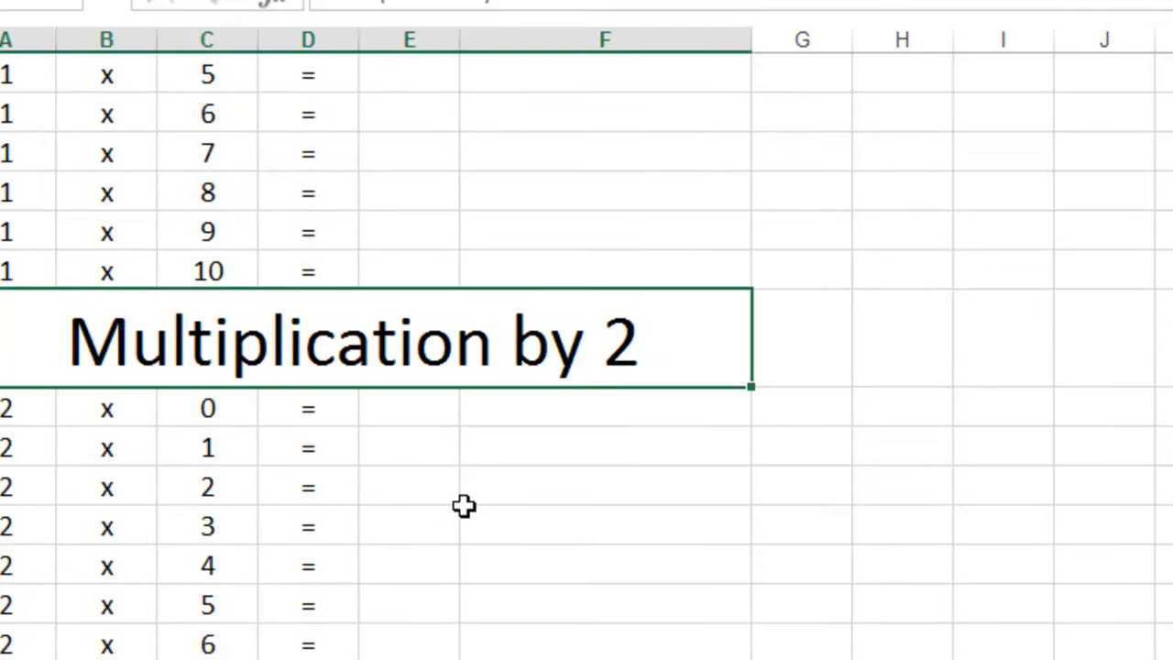
{"action": "scroll", "coordinate": [463, 506], "scroll_direction": "down", "scroll_amount": 1}
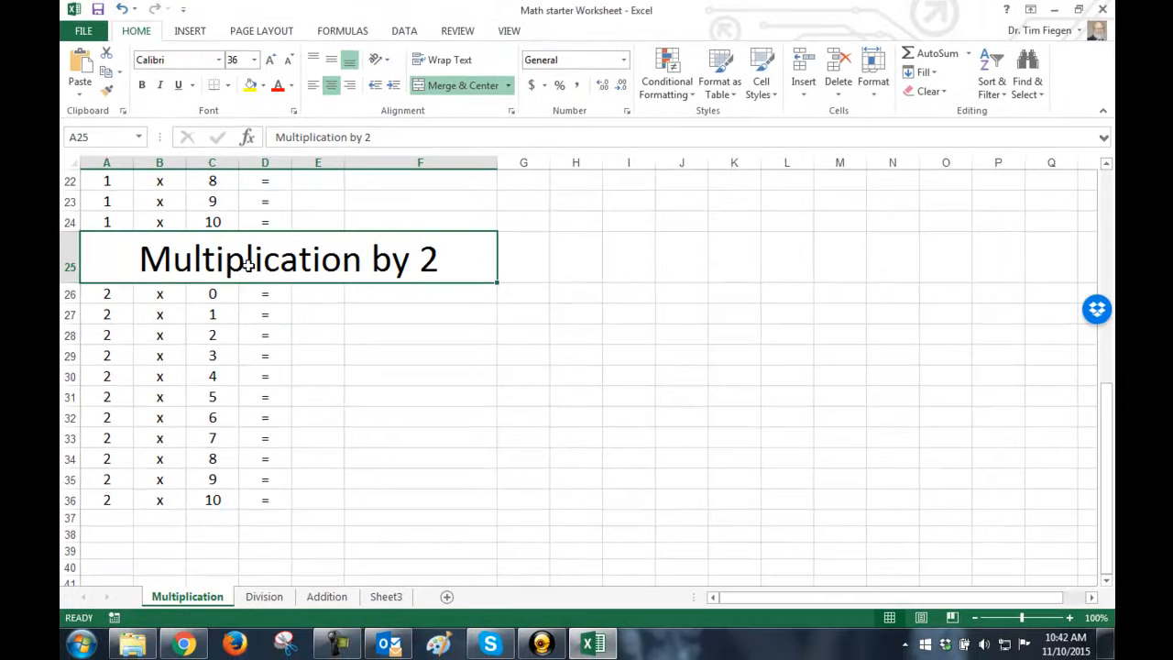
{"action": "scroll", "coordinate": [271, 284], "scroll_direction": "up", "scroll_amount": 6}
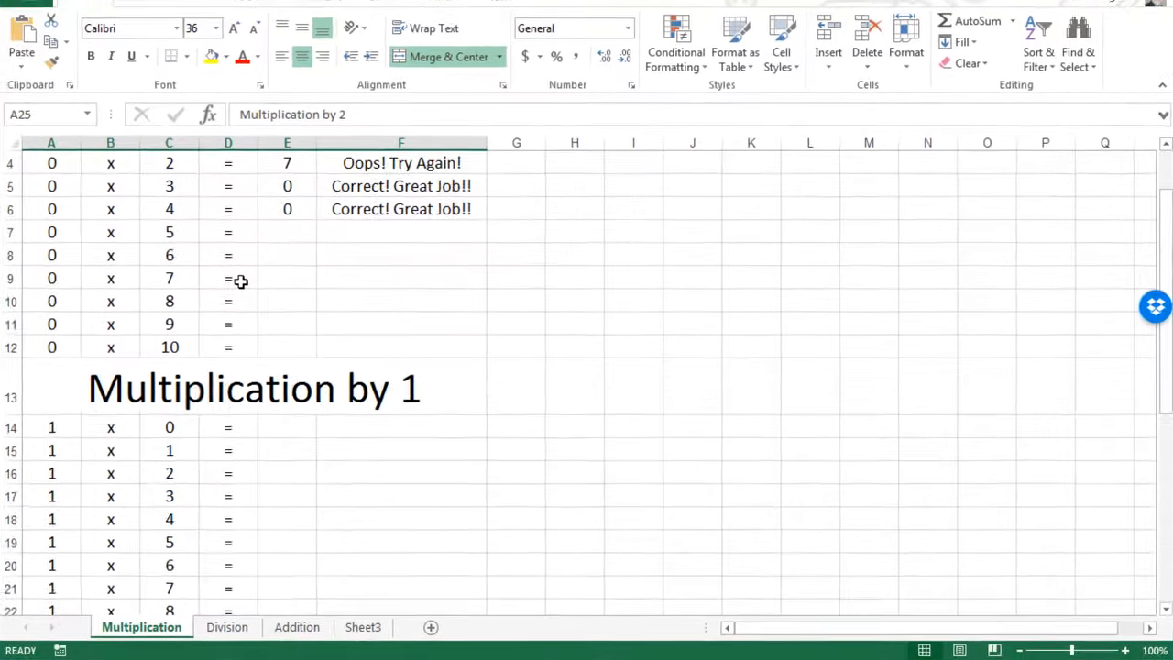
{"action": "scroll", "coordinate": [272, 286], "scroll_direction": "up", "scroll_amount": 1}
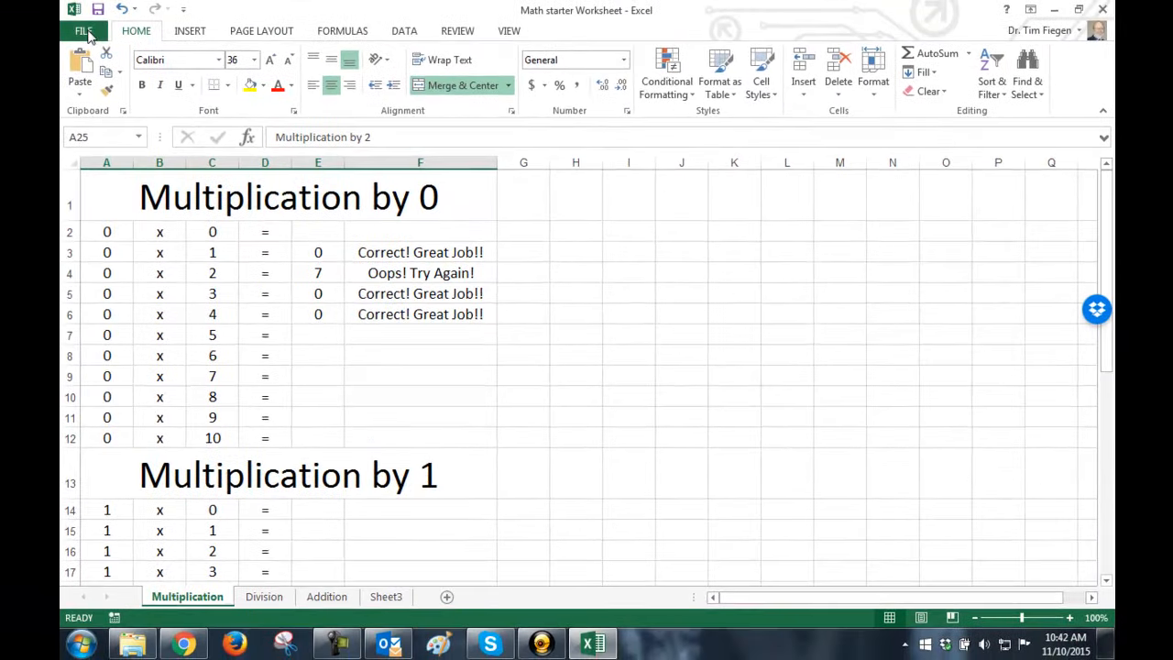
Enable the Developer tab for the ribbon's main tabs in the program options.
{"action": "left_click", "coordinate": [83, 32]}
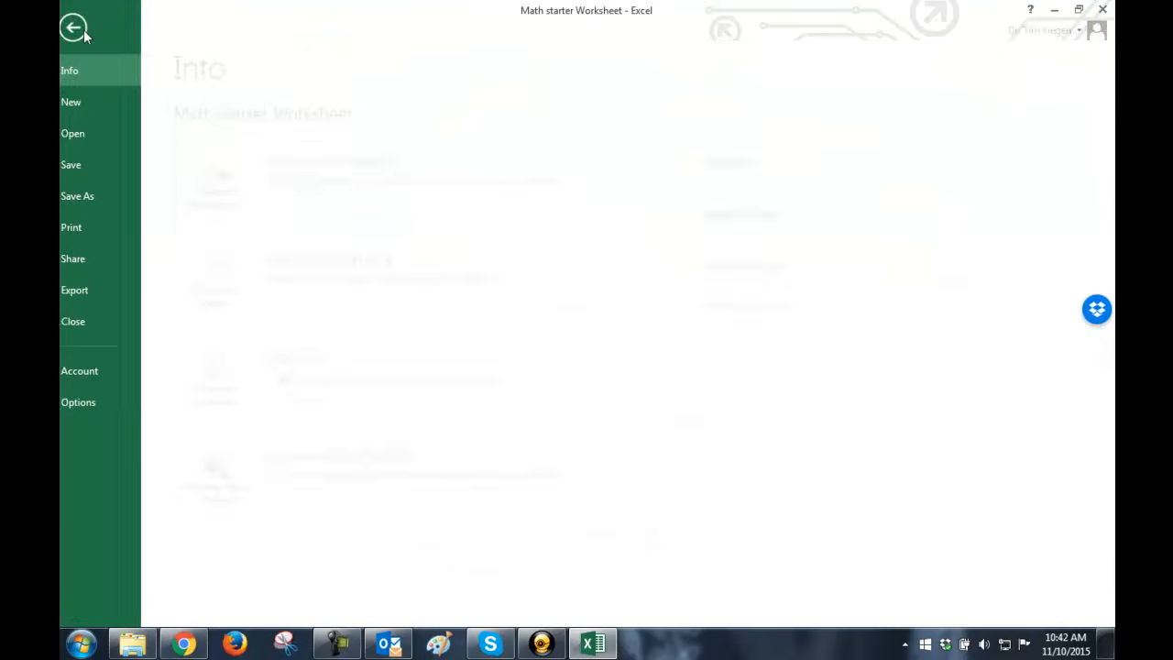
{"action": "left_click", "coordinate": [91, 403]}
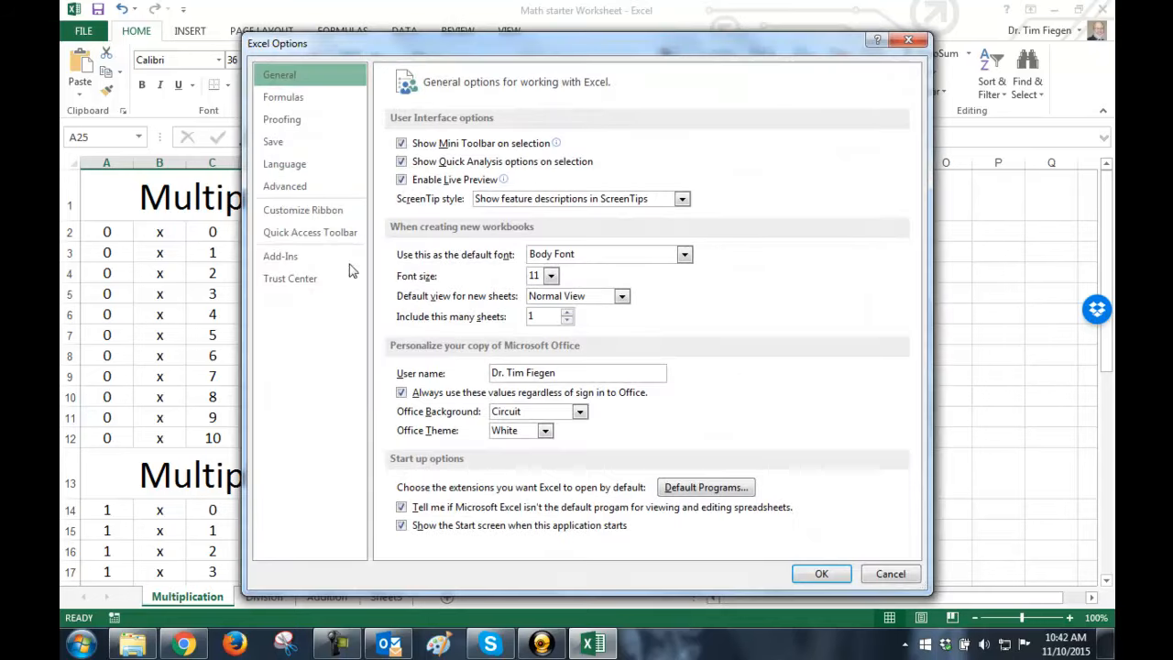
{"action": "left_click", "coordinate": [306, 221]}
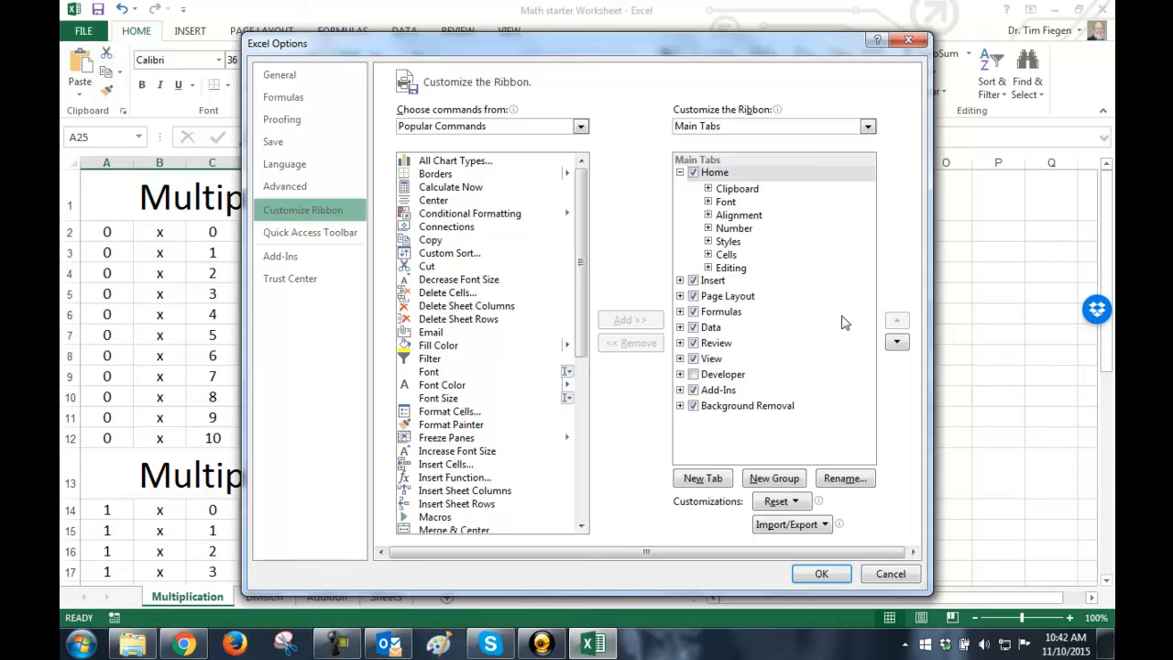
{"action": "left_click", "coordinate": [694, 374]}
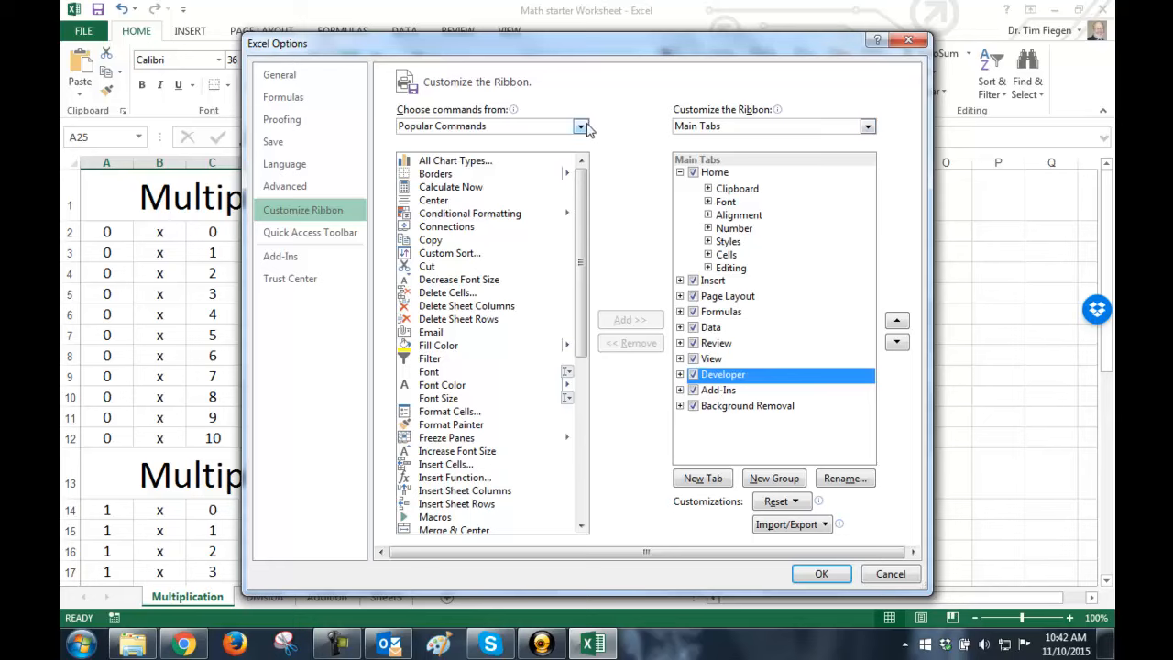
Add the Open command to the Quick Access Toolbar for all documents.
{"action": "left_click", "coordinate": [293, 231]}
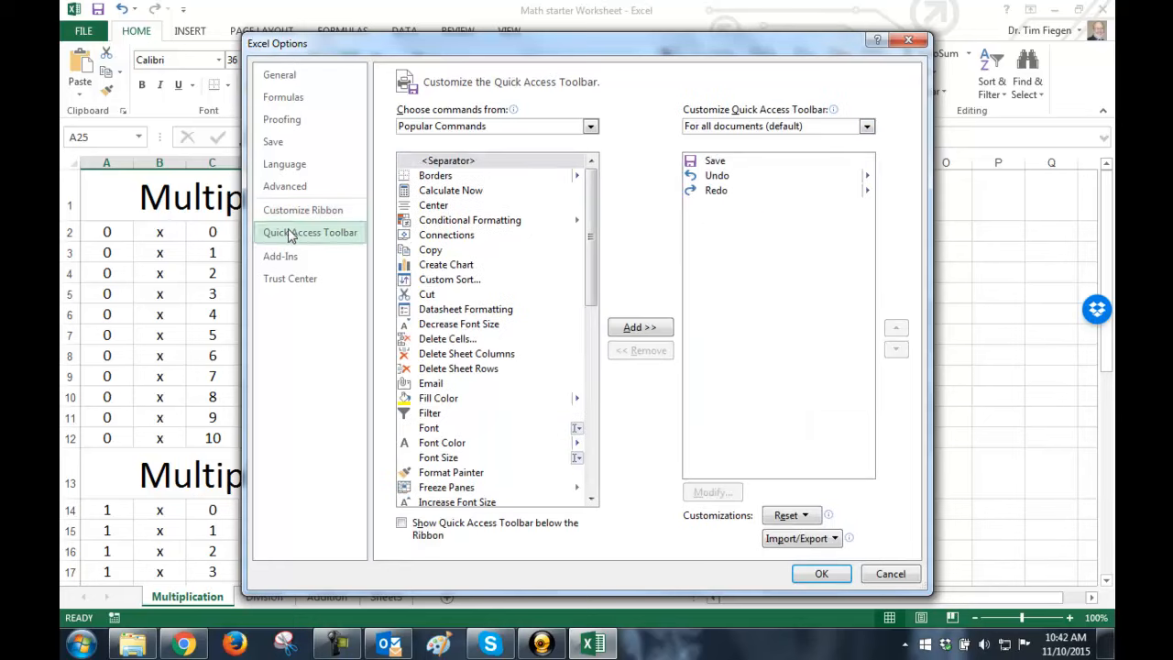
{"action": "left_click_drag", "start_coordinate": [591, 229], "coordinate": [591, 346]}
{"action": "left_click", "coordinate": [518, 333]}
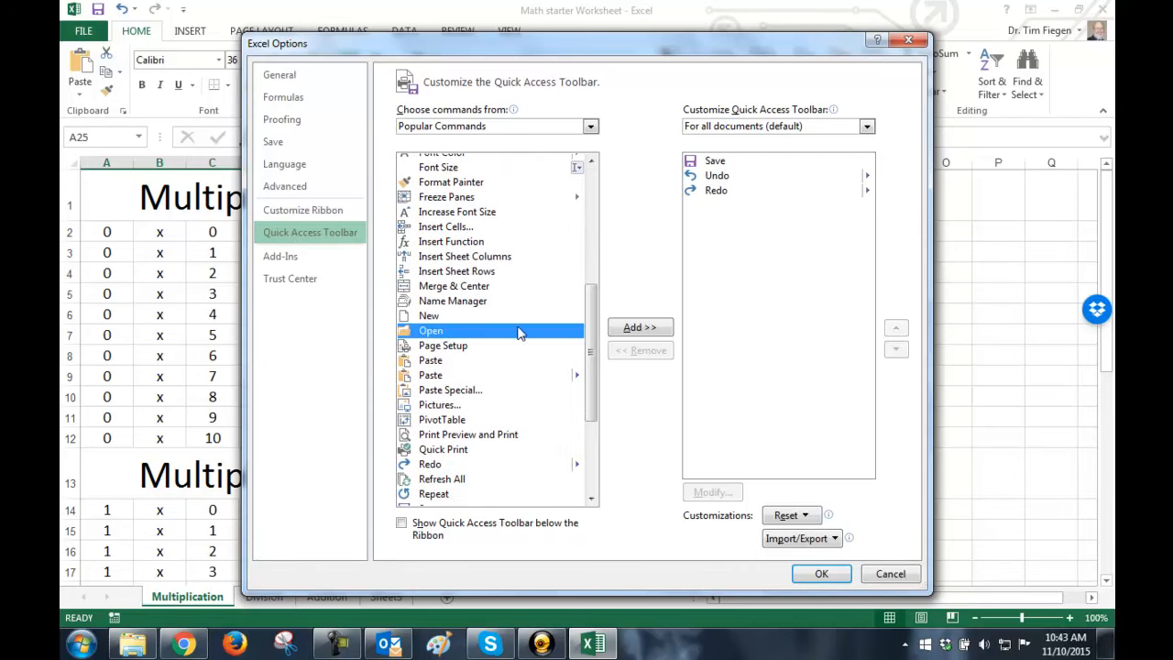
{"action": "left_click", "coordinate": [640, 328]}
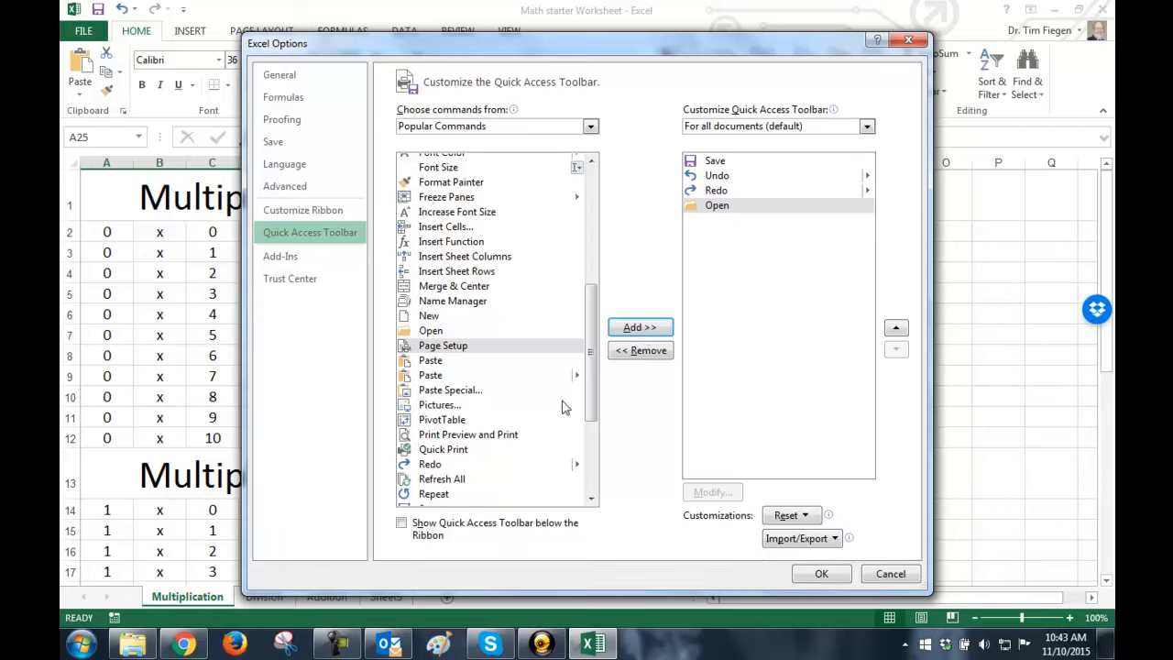
Add Save As to the Quick Access Toolbar commands and move it directly after Save.
{"action": "left_click_drag", "start_coordinate": [591, 355], "coordinate": [591, 435]}
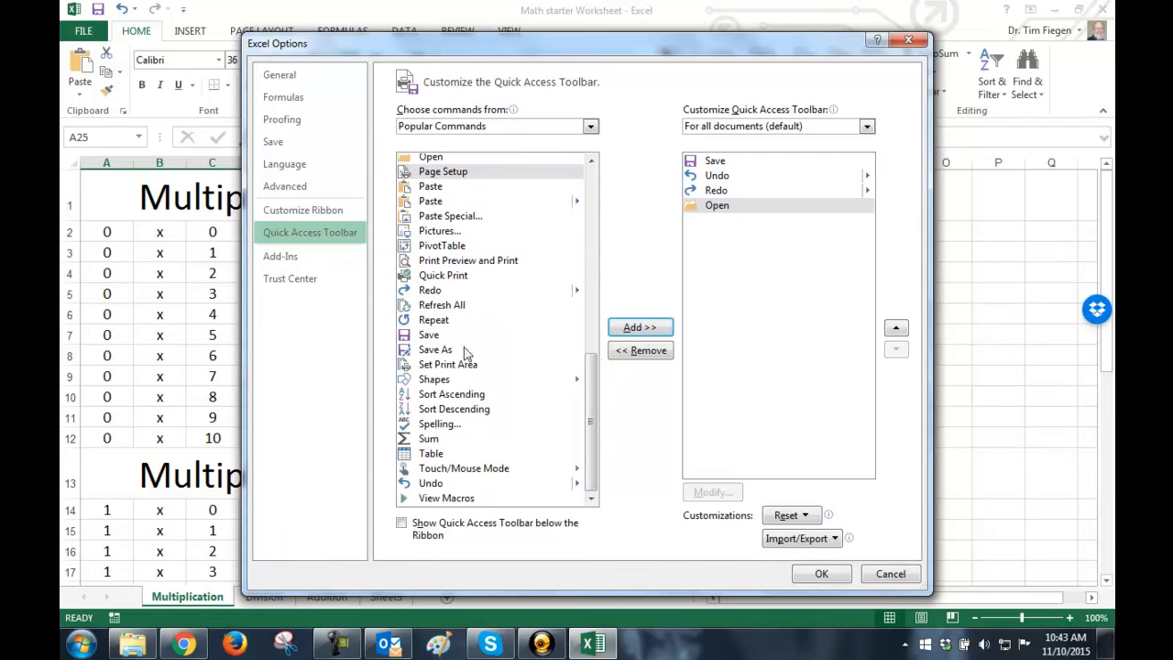
{"action": "left_click", "coordinate": [539, 353]}
{"action": "left_click", "coordinate": [626, 331]}
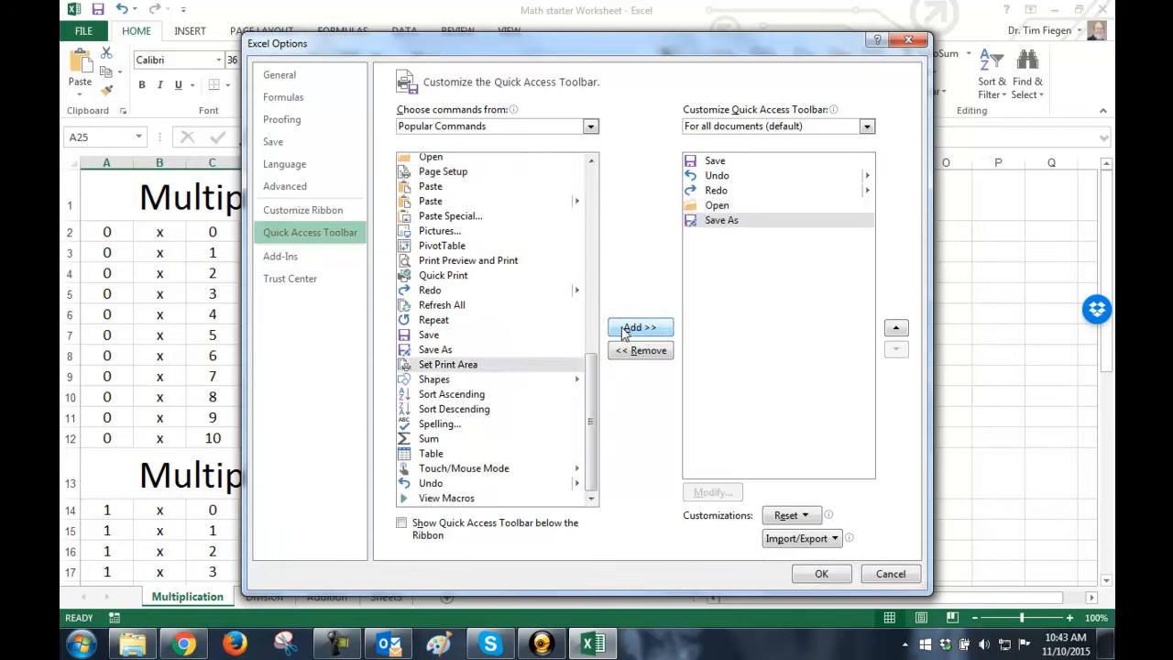
{"action": "left_click", "coordinate": [895, 329]}
{"action": "left_click", "coordinate": [895, 329]}
{"action": "left_click", "coordinate": [895, 329]}
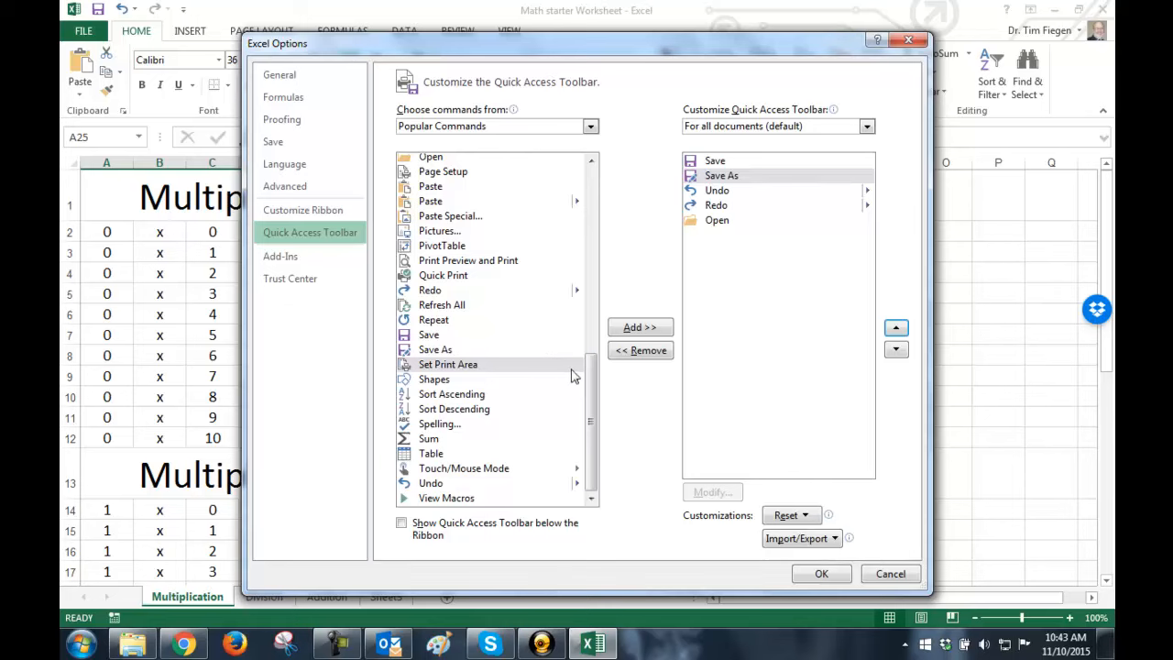
Add Merge & Center to the Quick Access Toolbar commands, directly after Save As.
{"action": "left_click", "coordinate": [441, 379]}
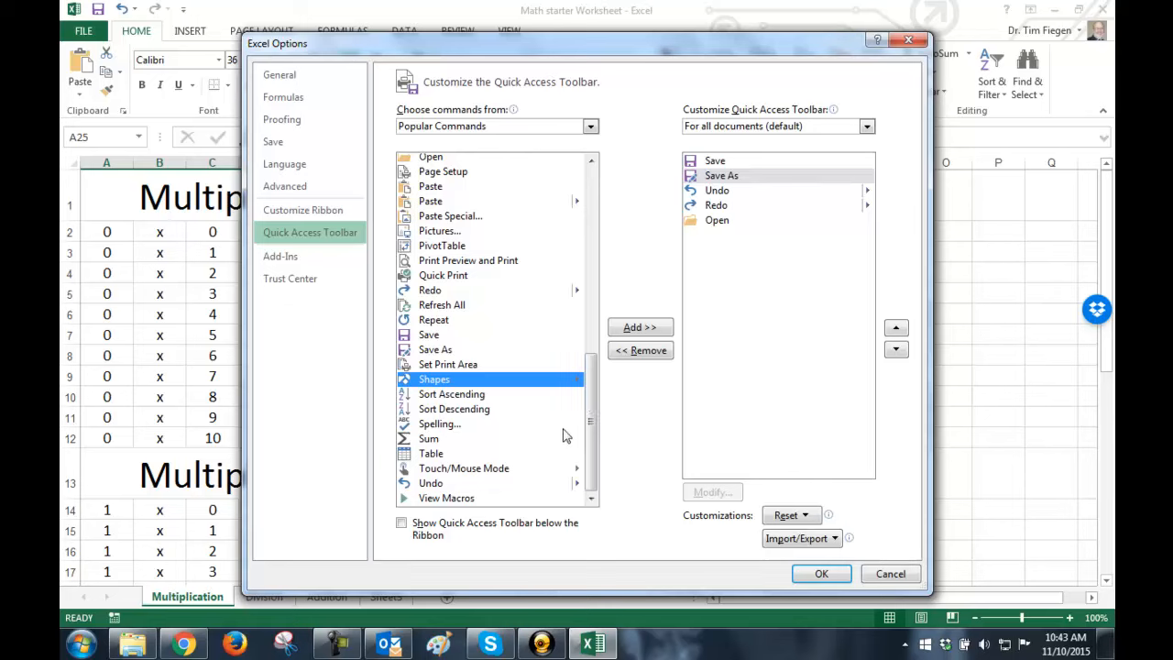
{"action": "left_click_drag", "start_coordinate": [591, 420], "coordinate": [598, 339]}
{"action": "left_click", "coordinate": [489, 308]}
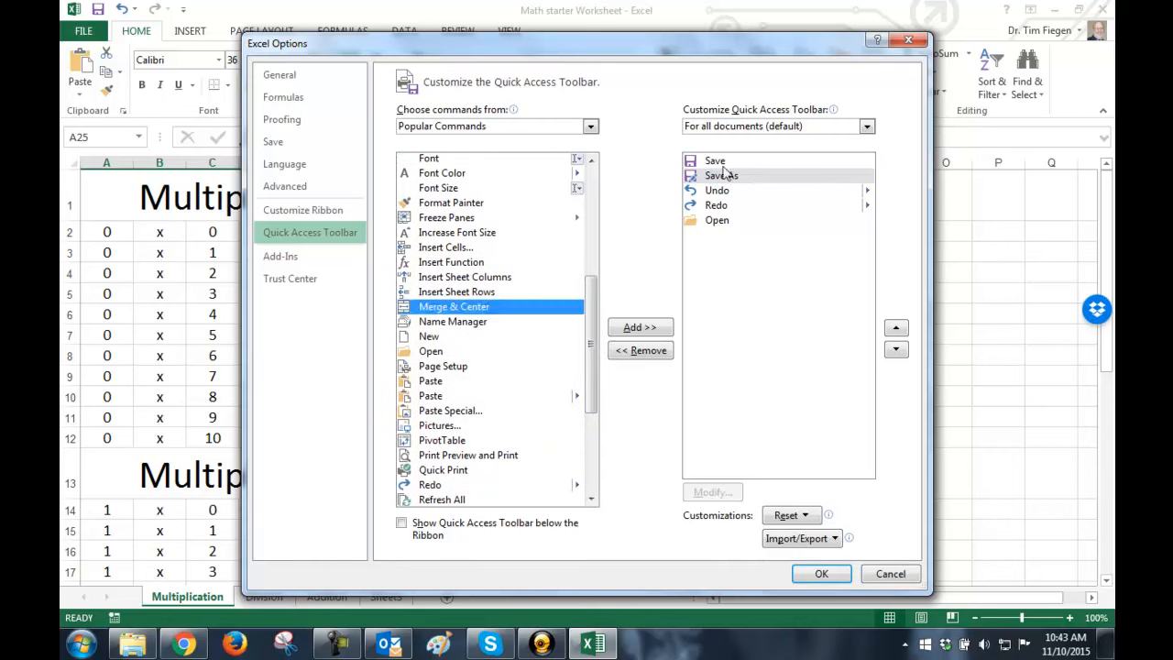
{"action": "left_click", "coordinate": [636, 332]}
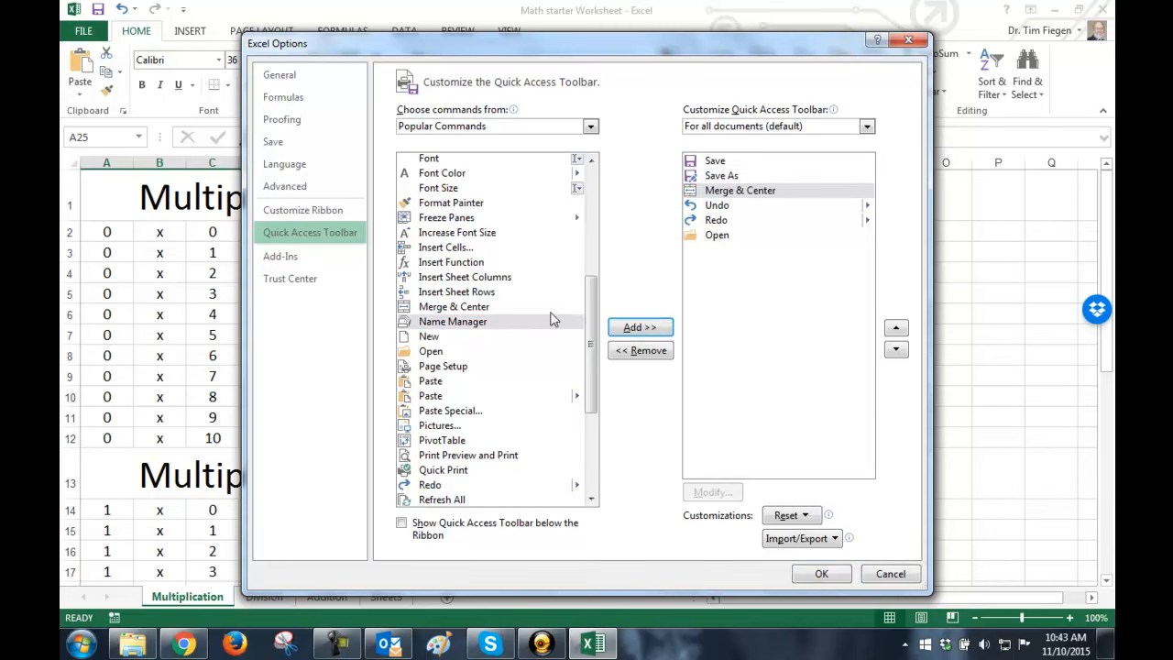
Apply the Quick Access Toolbar customization and display the Developer commands on the ribbon.
{"action": "left_click_drag", "start_coordinate": [587, 321], "coordinate": [591, 208]}
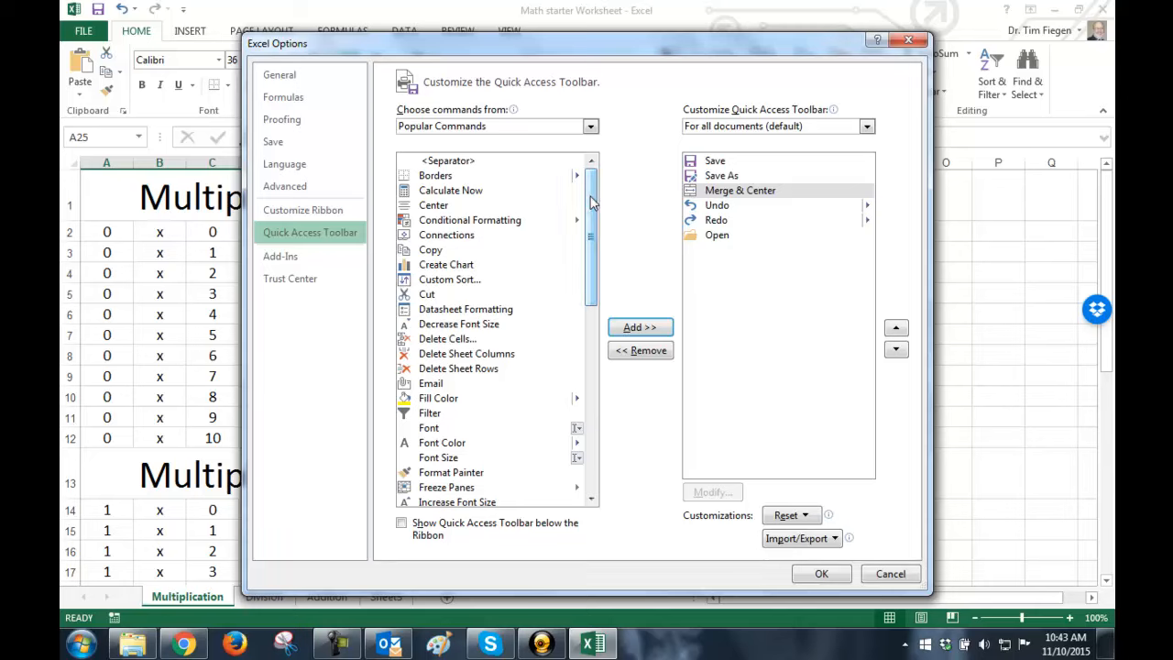
{"action": "left_click", "coordinate": [818, 575]}
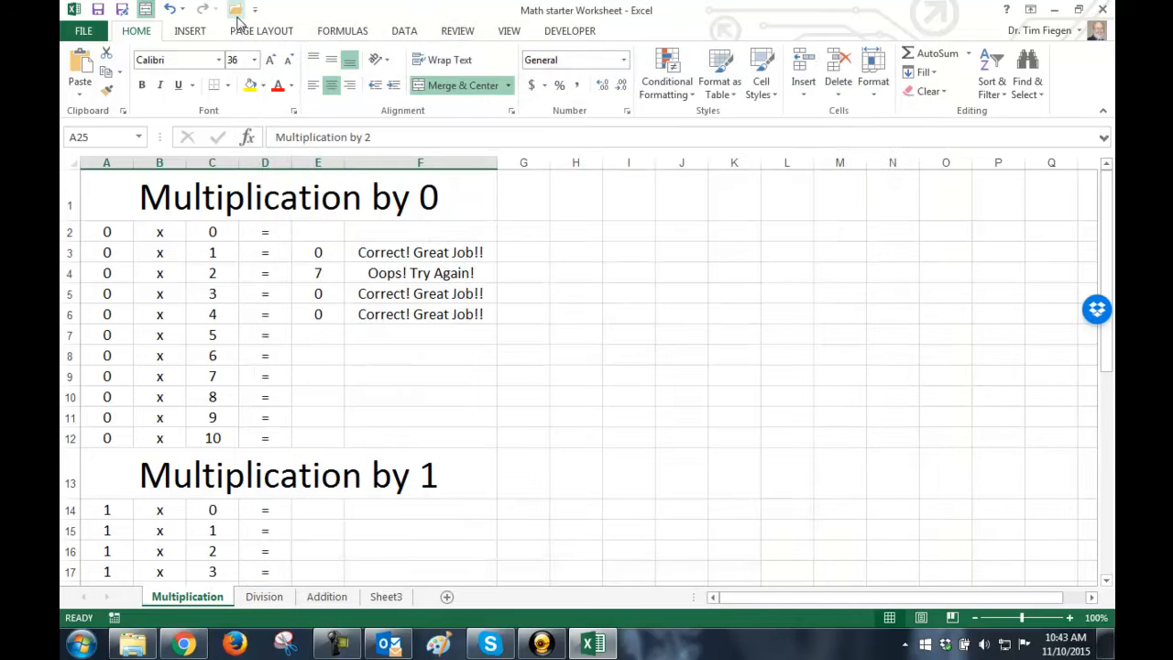
{"action": "left_click", "coordinate": [569, 35]}
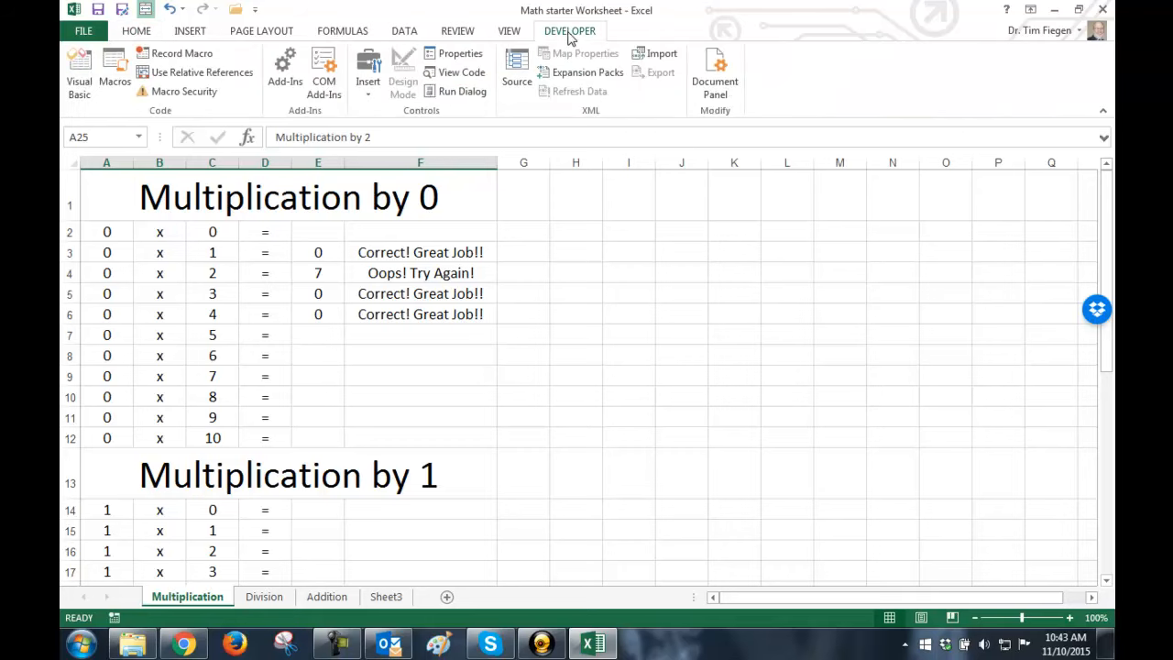
{"action": "left_click", "coordinate": [509, 32]}
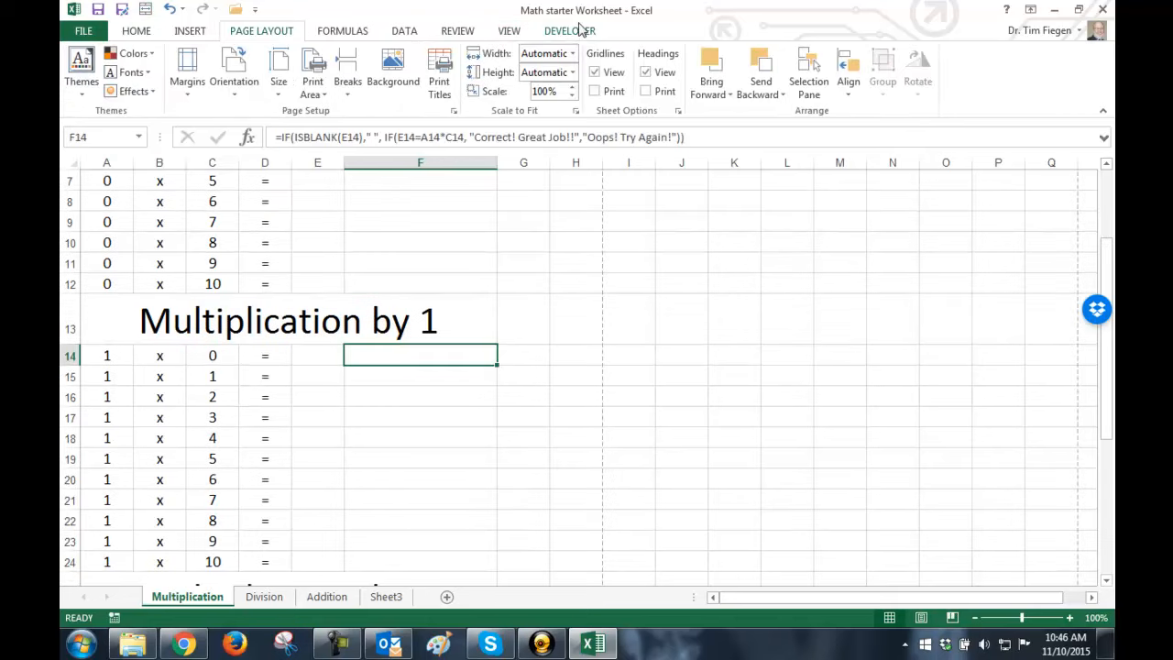
{"action": "left_click", "coordinate": [569, 31]}
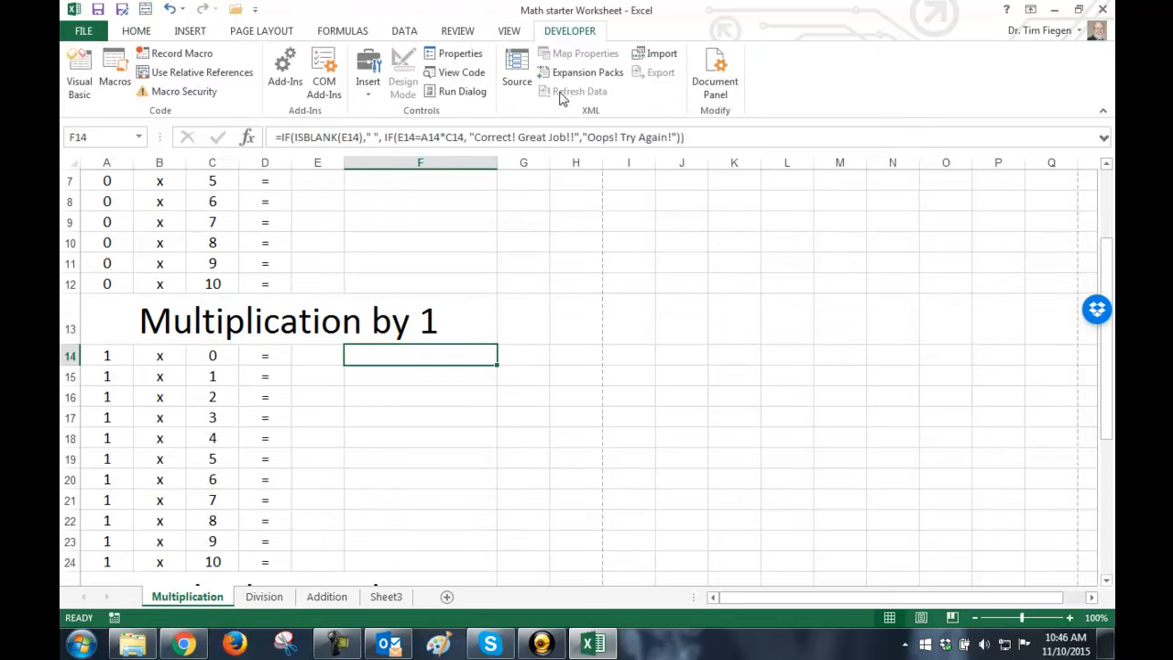
Fill the answer-checking IF formula from F14 down through F24 in the Multiplication by 1 section.
{"action": "scroll", "coordinate": [483, 411], "scroll_direction": "up", "scroll_amount": 2}
{"action": "scroll", "coordinate": [487, 407], "scroll_direction": "down", "scroll_amount": 3}
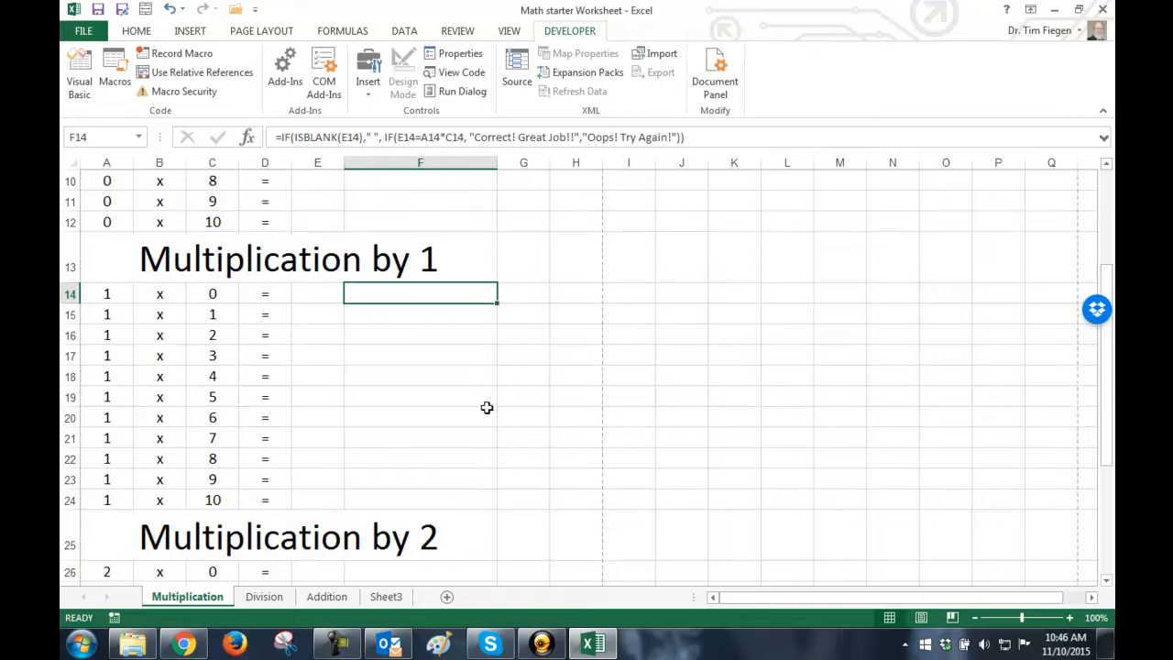
{"action": "left_click", "coordinate": [473, 333]}
{"action": "left_click", "coordinate": [487, 300]}
{"action": "scroll", "coordinate": [485, 288], "scroll_direction": "up", "scroll_amount": 3}
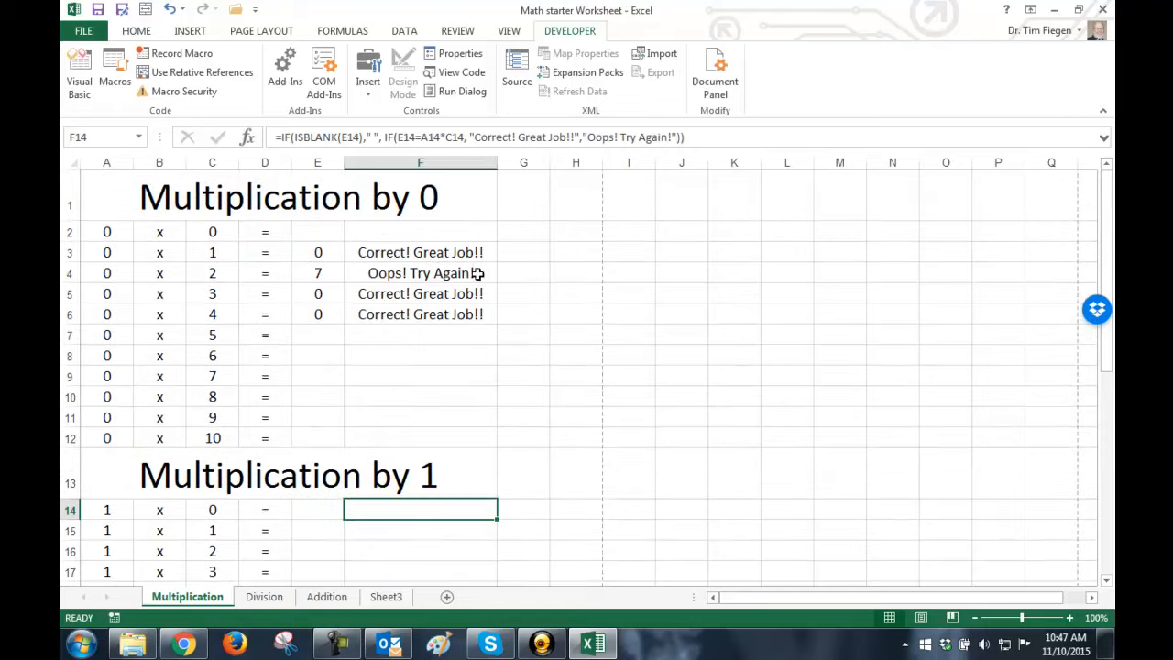
{"action": "scroll", "coordinate": [447, 298], "scroll_direction": "down", "scroll_amount": 2}
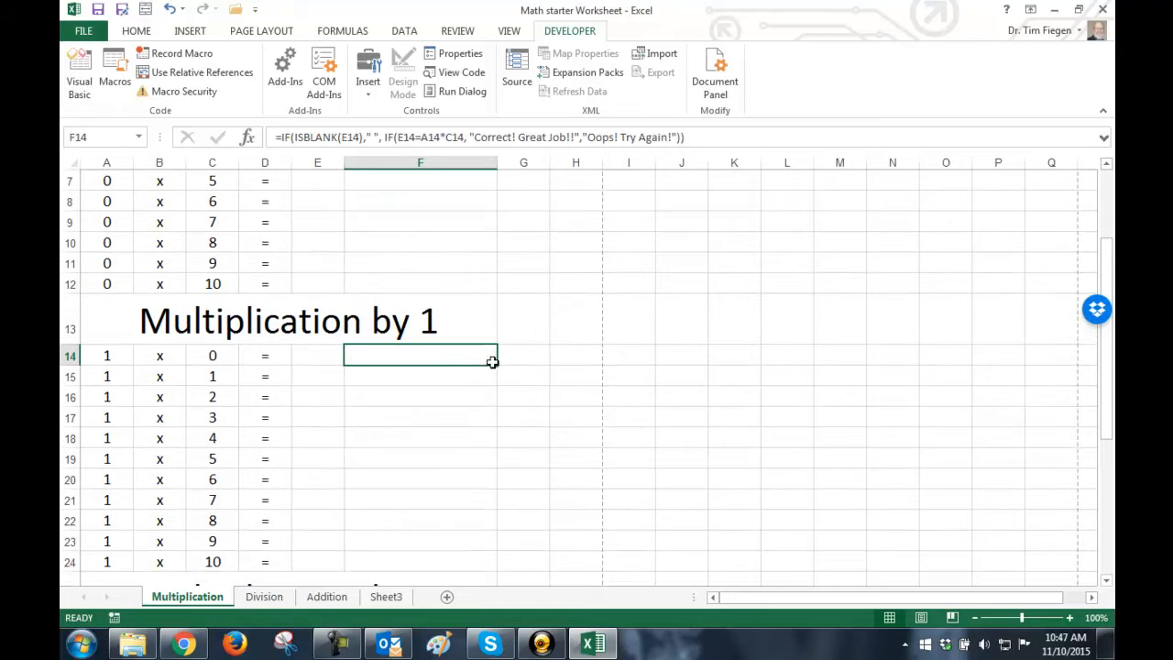
{"action": "left_click_drag", "start_coordinate": [494, 364], "coordinate": [487, 564]}
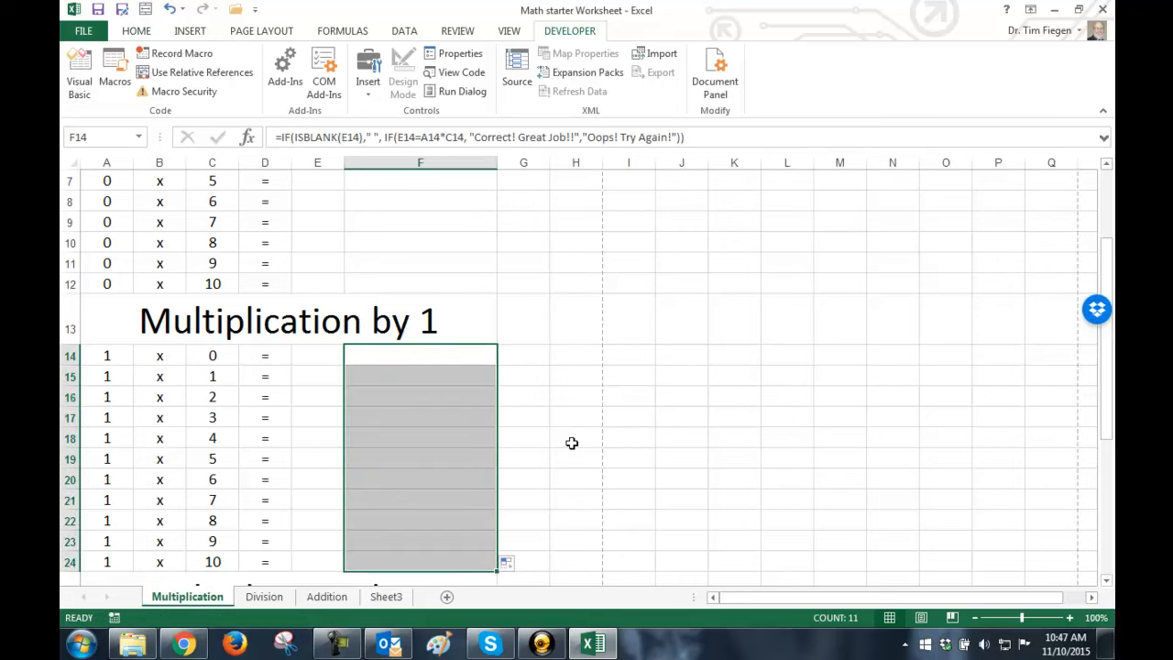
Inspect the answer-checking formulas filled into column F of the Multiplication by 1 section.
{"action": "left_click", "coordinate": [420, 417]}
{"action": "left_click", "coordinate": [418, 453]}
{"action": "left_click", "coordinate": [419, 479]}
{"action": "left_click", "coordinate": [449, 417]}
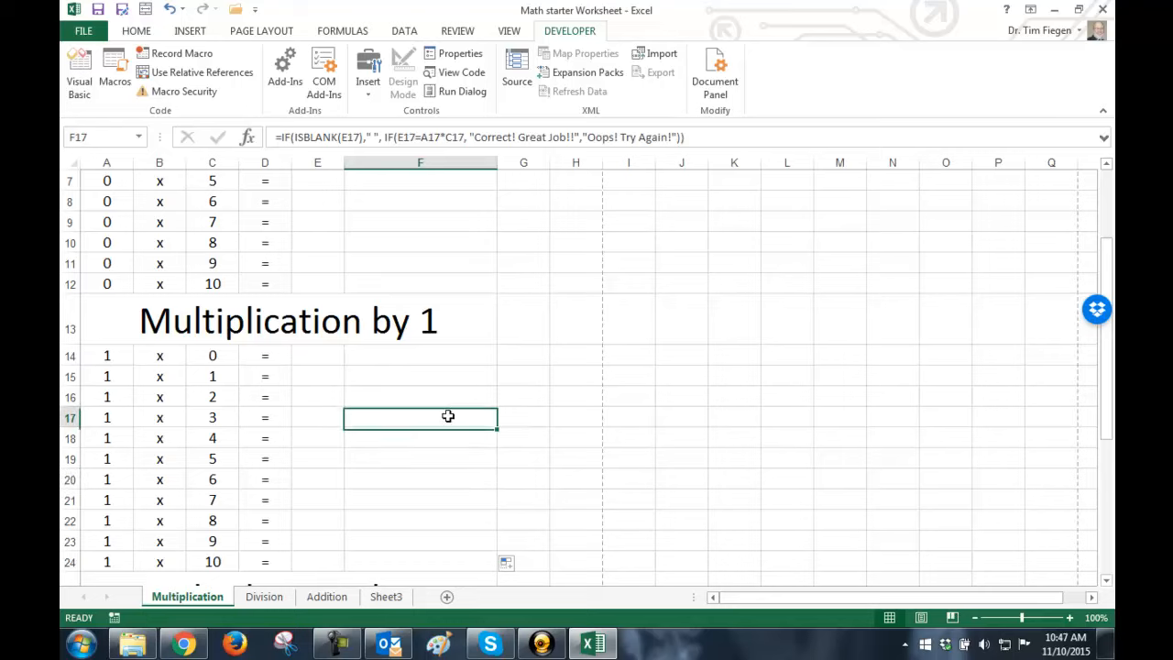
Review the layout of the Multiplication by 0, 1 and 2 sections on the Multiplication sheet.
{"action": "scroll", "coordinate": [449, 414], "scroll_direction": "up", "scroll_amount": 2}
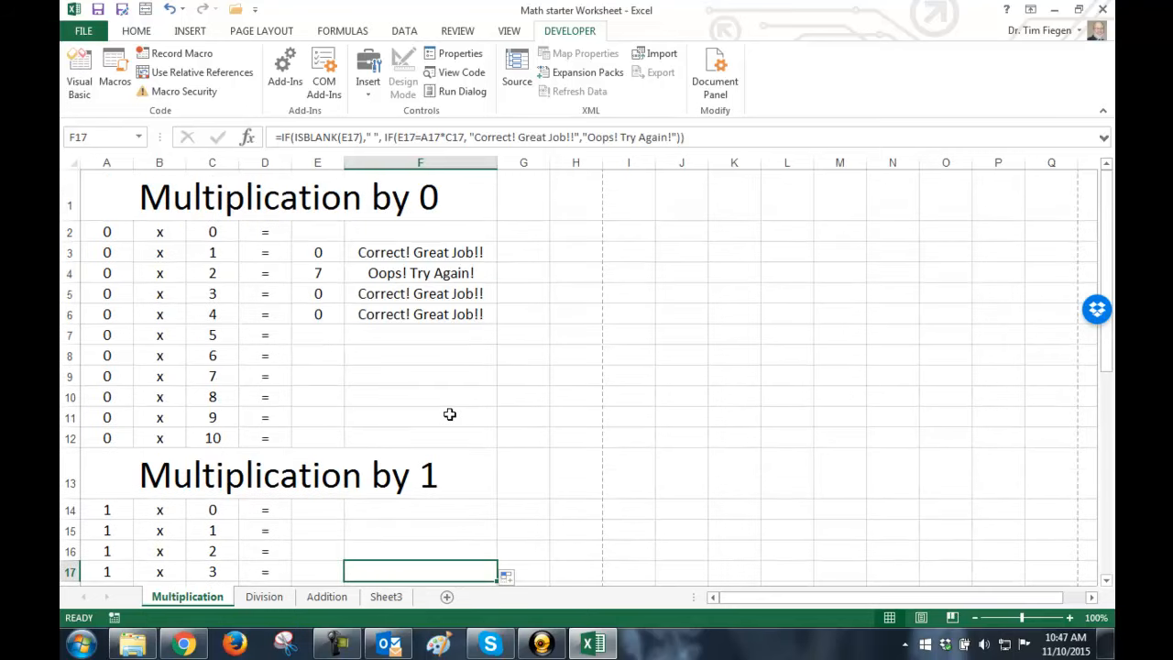
{"action": "scroll", "coordinate": [449, 414], "scroll_direction": "down", "scroll_amount": 3}
{"action": "scroll", "coordinate": [131, 330], "scroll_direction": "down", "scroll_amount": 3}
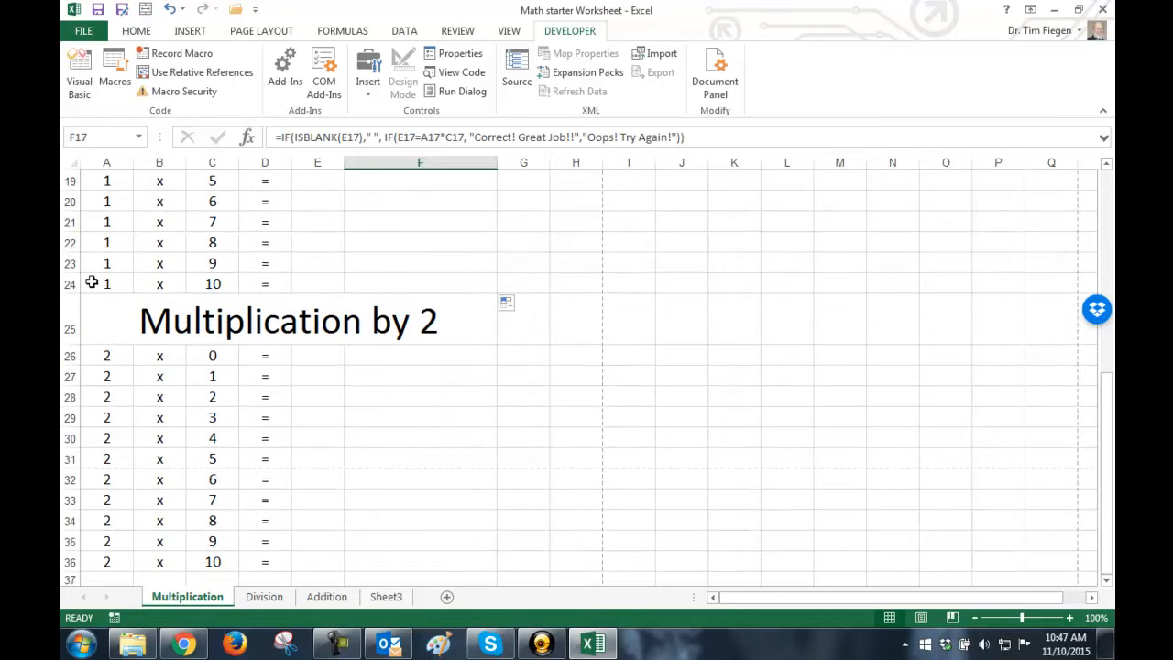
{"action": "scroll", "coordinate": [292, 315], "scroll_direction": "down", "scroll_amount": 3}
{"action": "scroll", "coordinate": [293, 315], "scroll_direction": "up", "scroll_amount": 7}
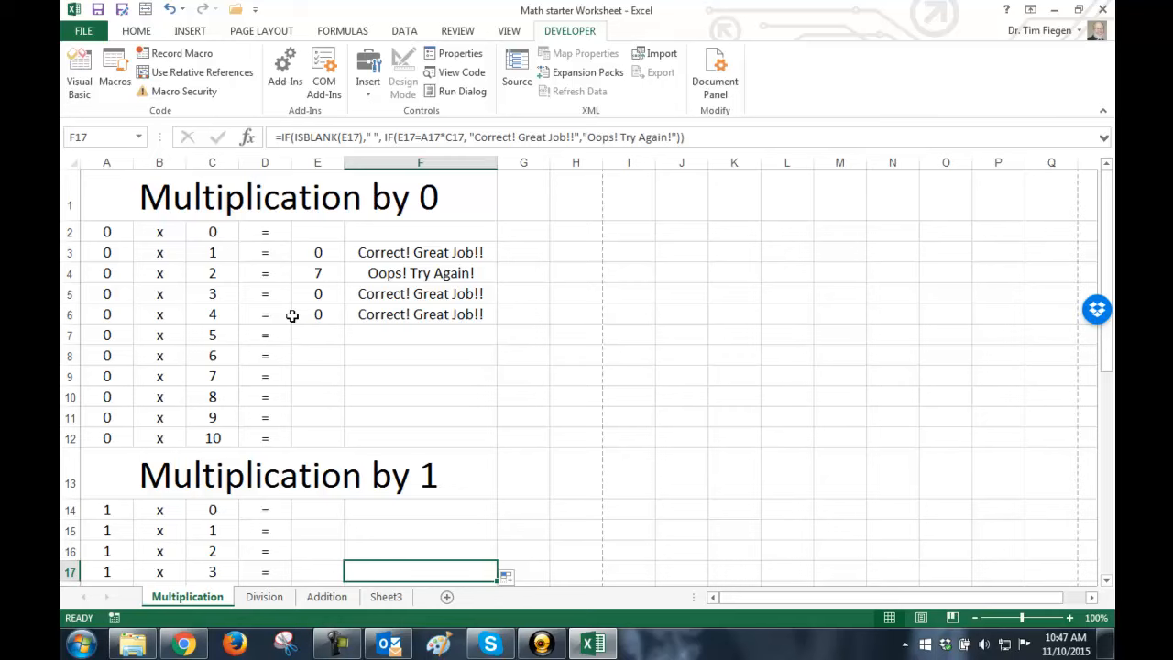
{"action": "left_click", "coordinate": [601, 226]}
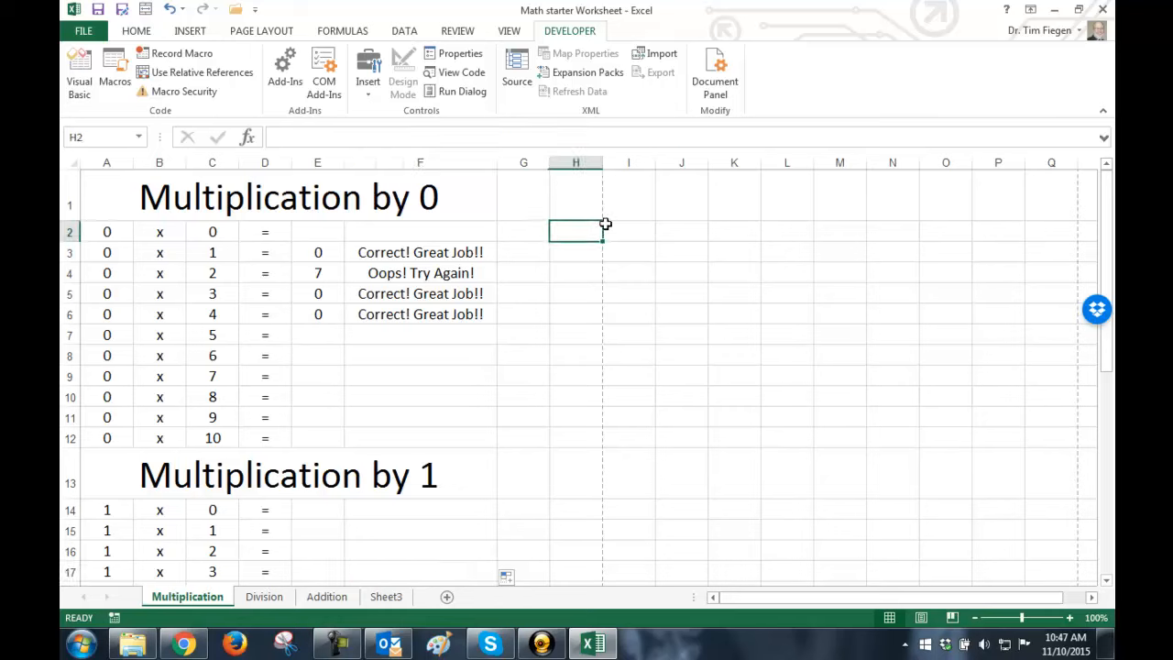
{"action": "scroll", "coordinate": [513, 335], "scroll_direction": "down", "scroll_amount": 3}
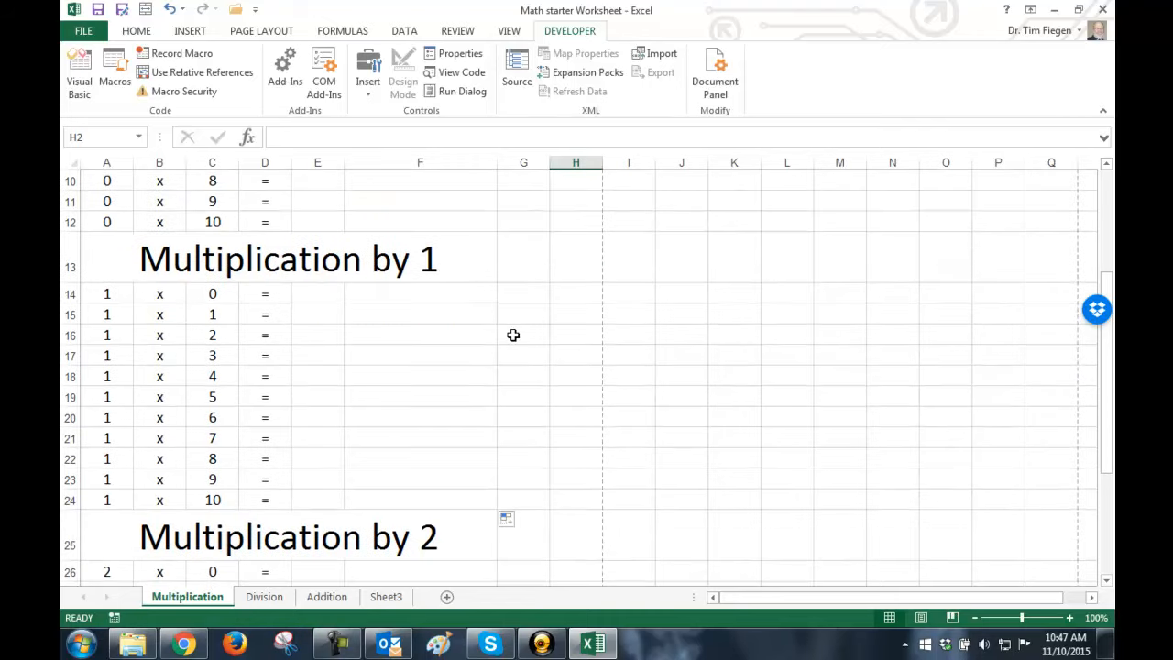
{"action": "scroll", "coordinate": [513, 335], "scroll_direction": "up", "scroll_amount": 3}
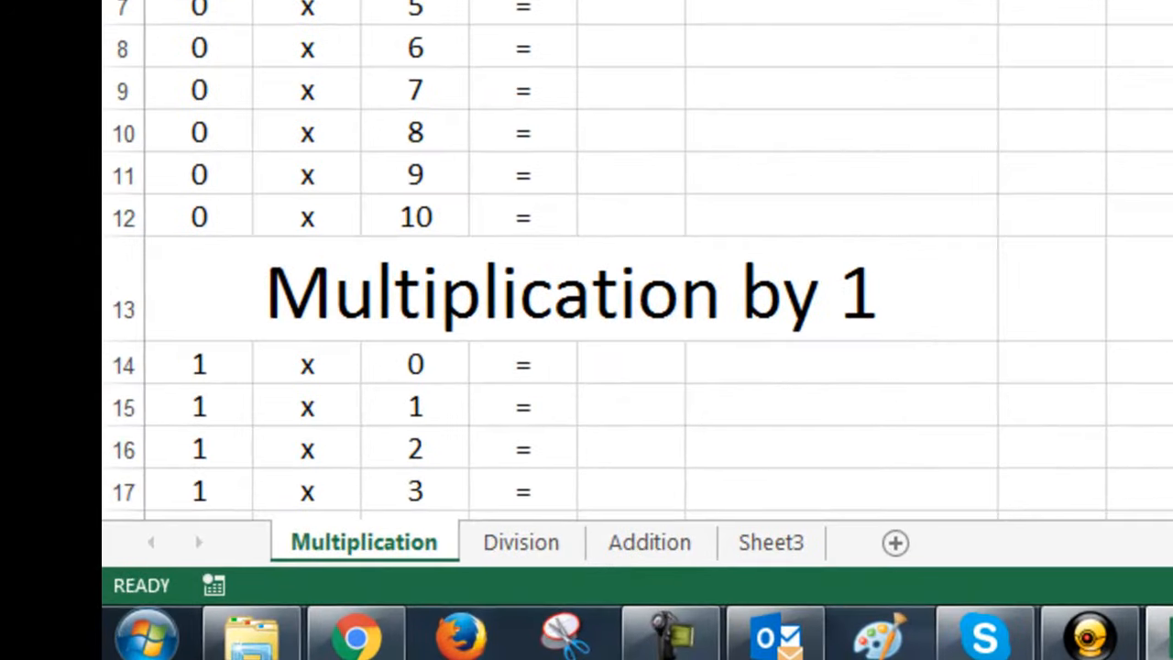
{"action": "scroll", "coordinate": [652, 73], "scroll_direction": "down", "scroll_amount": 3}
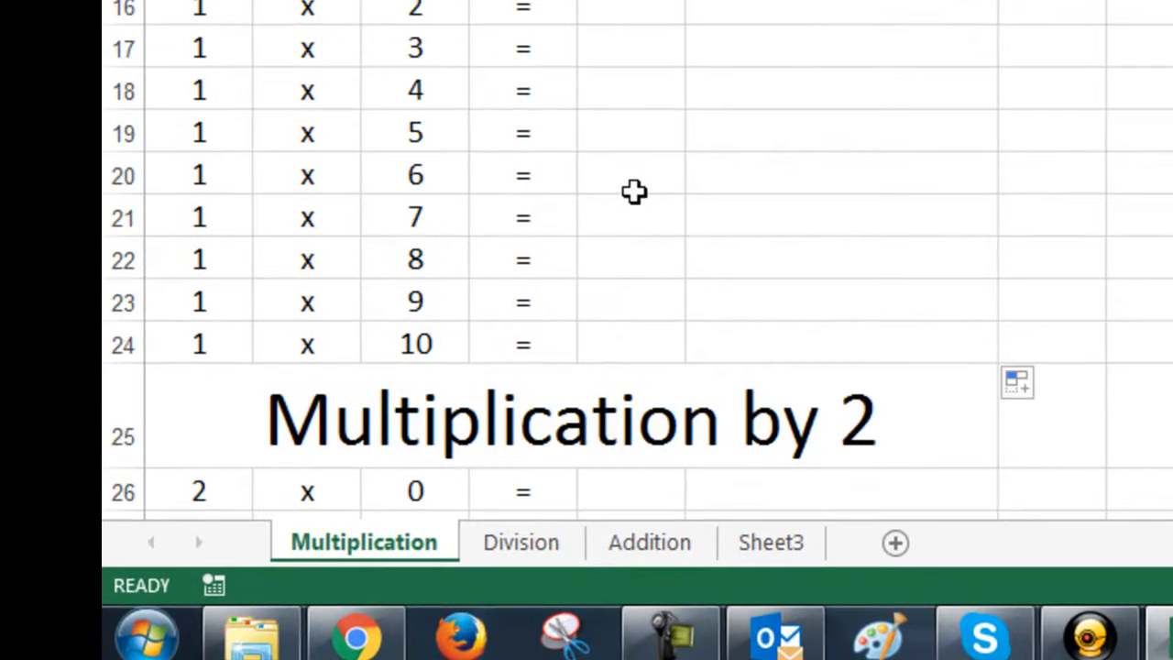
Rename the Sheet3 worksheet as Subtraction.
{"action": "left_click", "coordinate": [532, 547]}
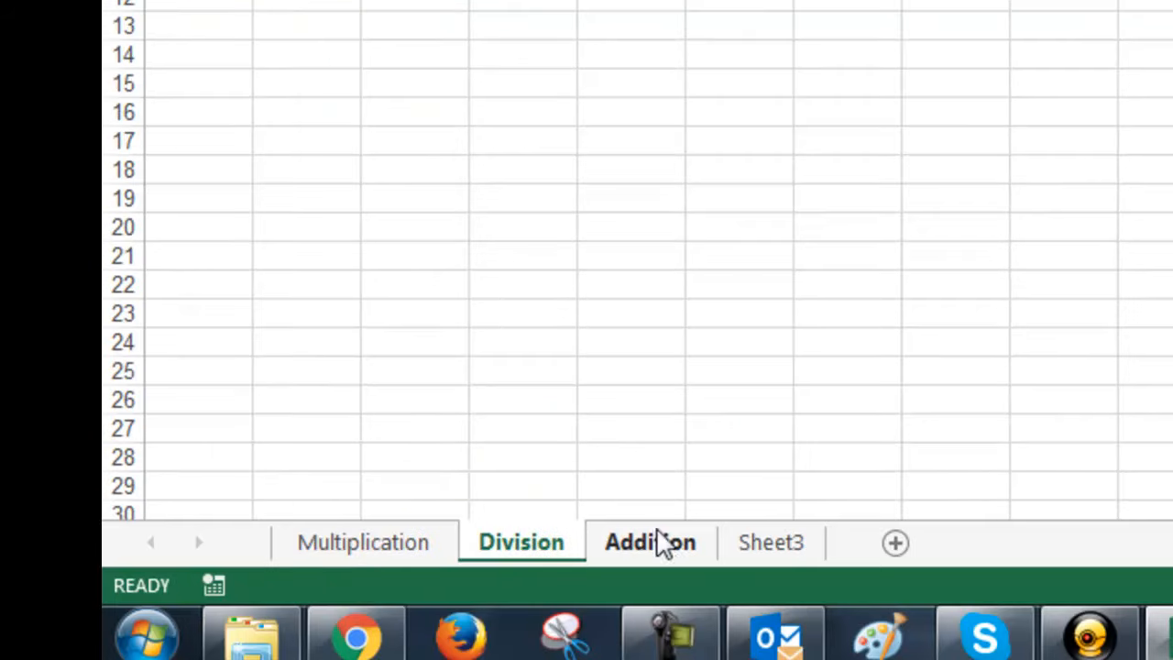
{"action": "left_click", "coordinate": [667, 550]}
{"action": "left_click", "coordinate": [777, 554]}
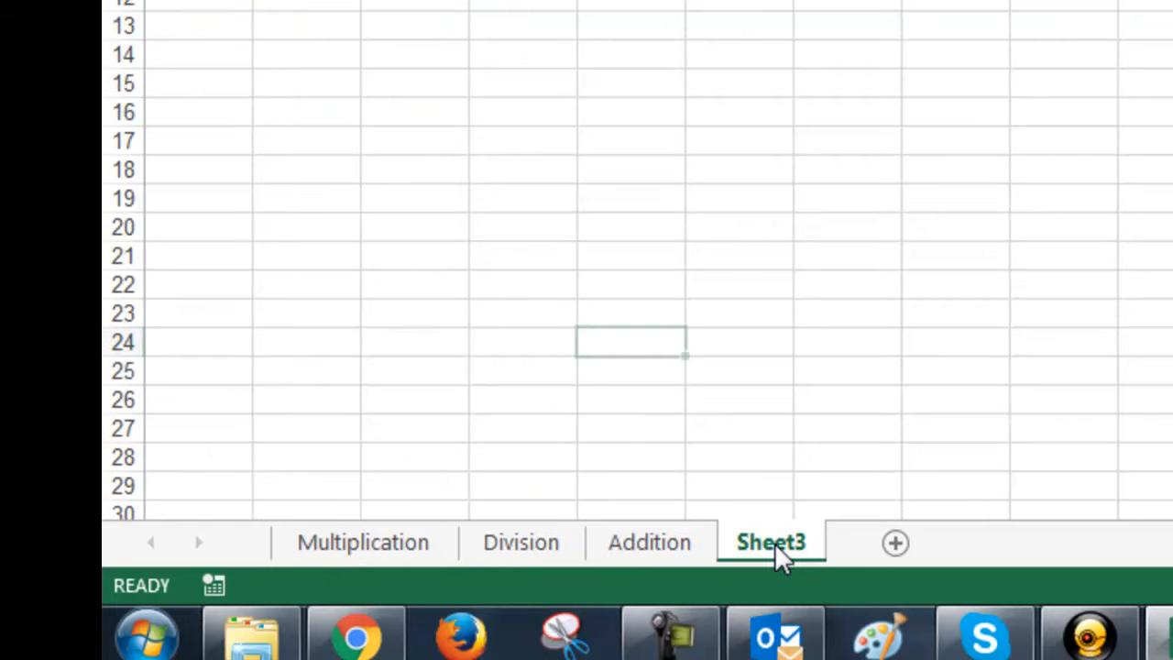
{"action": "right_click", "coordinate": [778, 548]}
{"action": "left_click", "coordinate": [868, 229]}
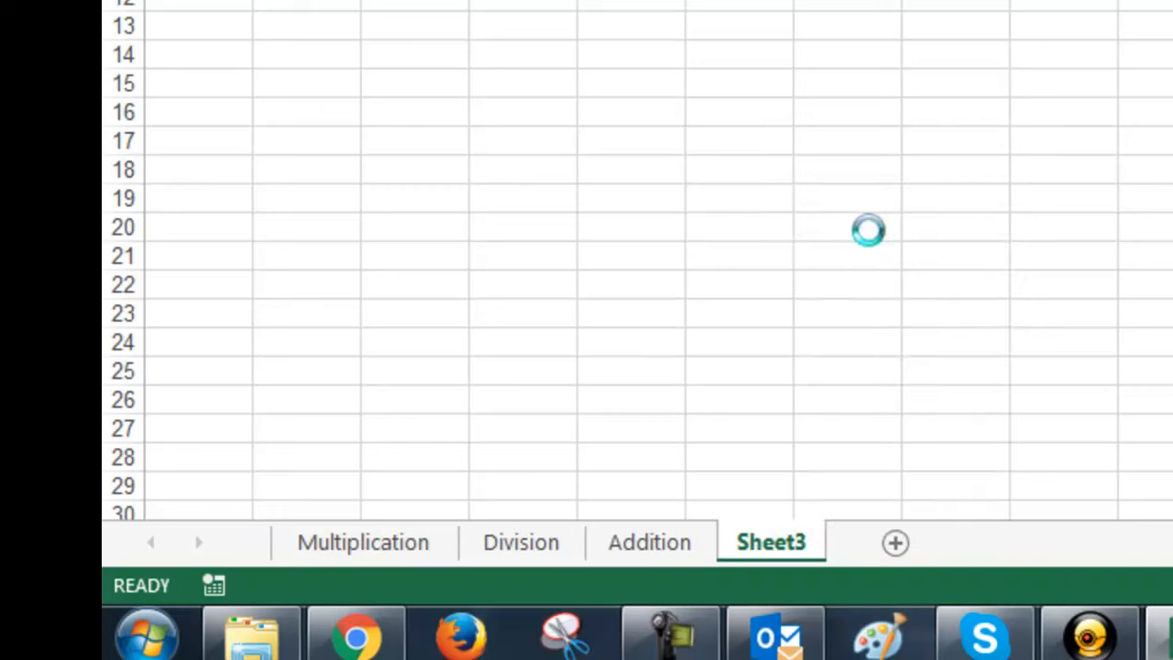
{"action": "type", "text": "Su"}
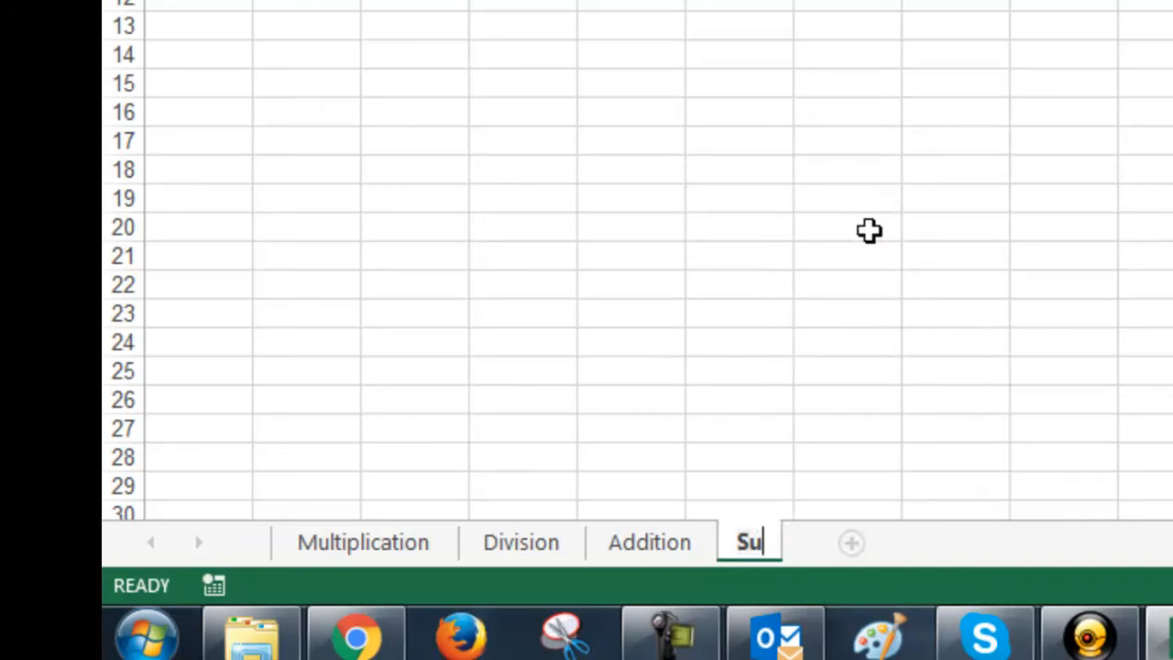
{"action": "type", "text": "btrac"}
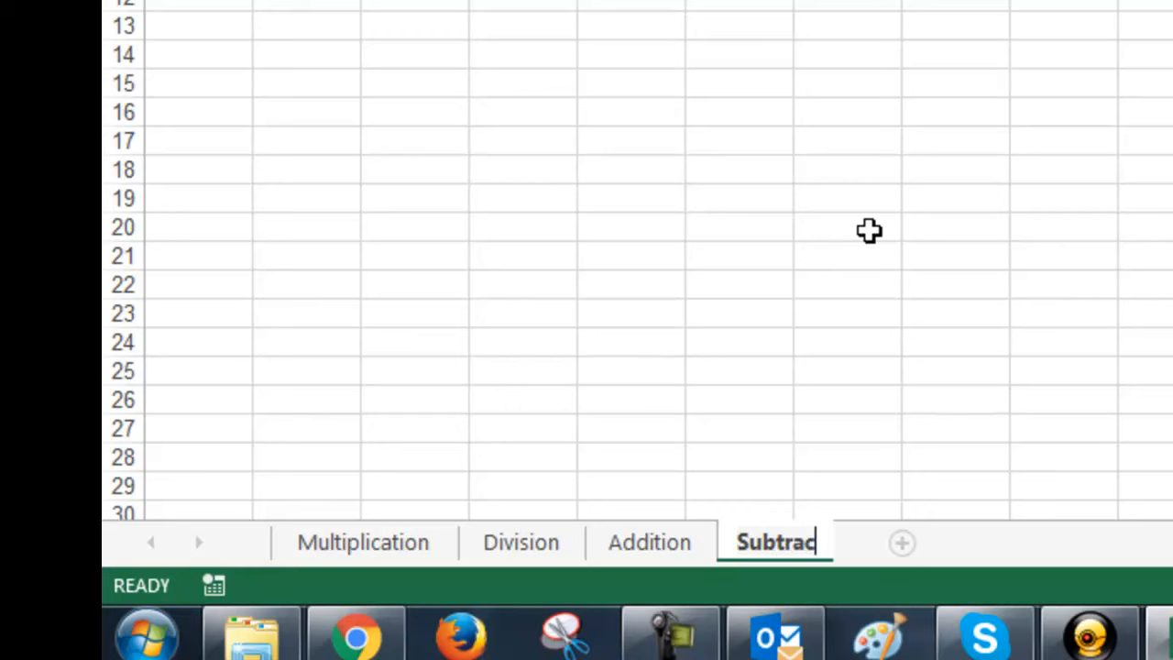
{"action": "type", "text": "tion"}
{"action": "key", "text": "Return"}
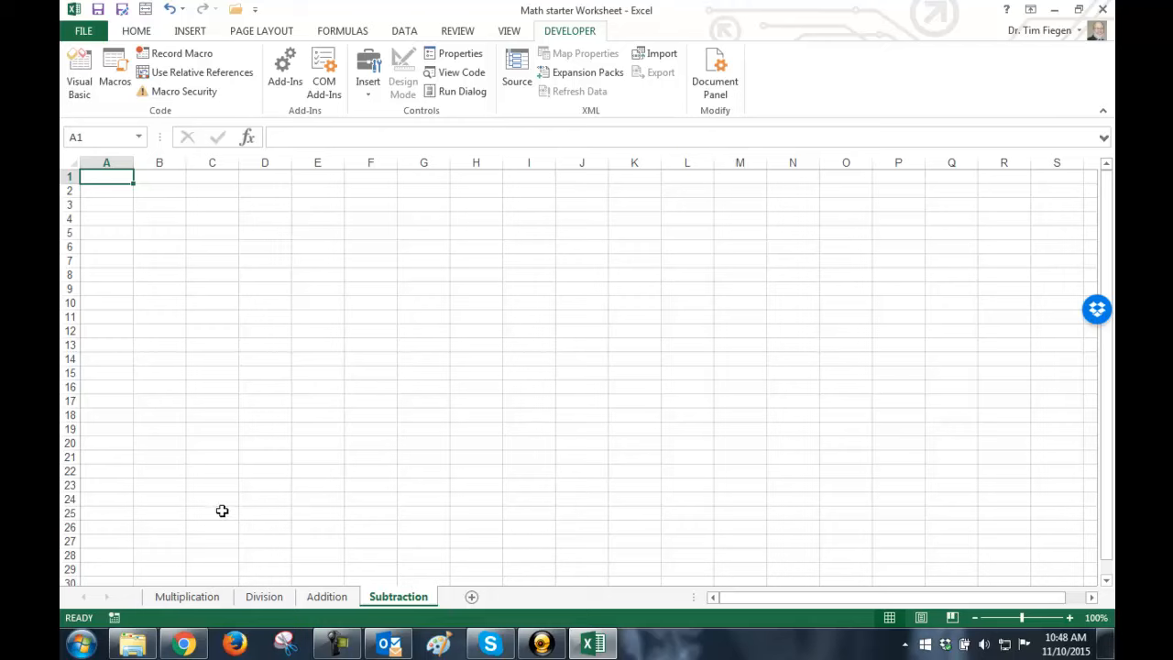
Look through the Multiplication, Division, Addition and Subtraction worksheets.
{"action": "left_click", "coordinate": [190, 599]}
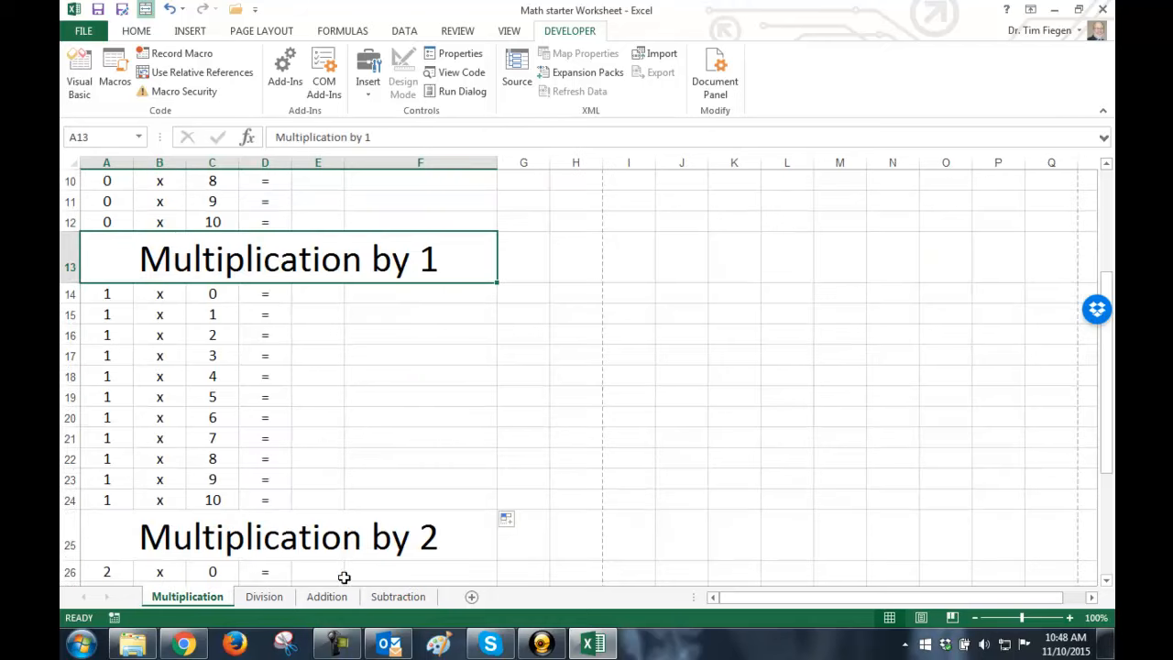
{"action": "left_click", "coordinate": [279, 601]}
{"action": "left_click", "coordinate": [327, 598]}
{"action": "left_click", "coordinate": [396, 597]}
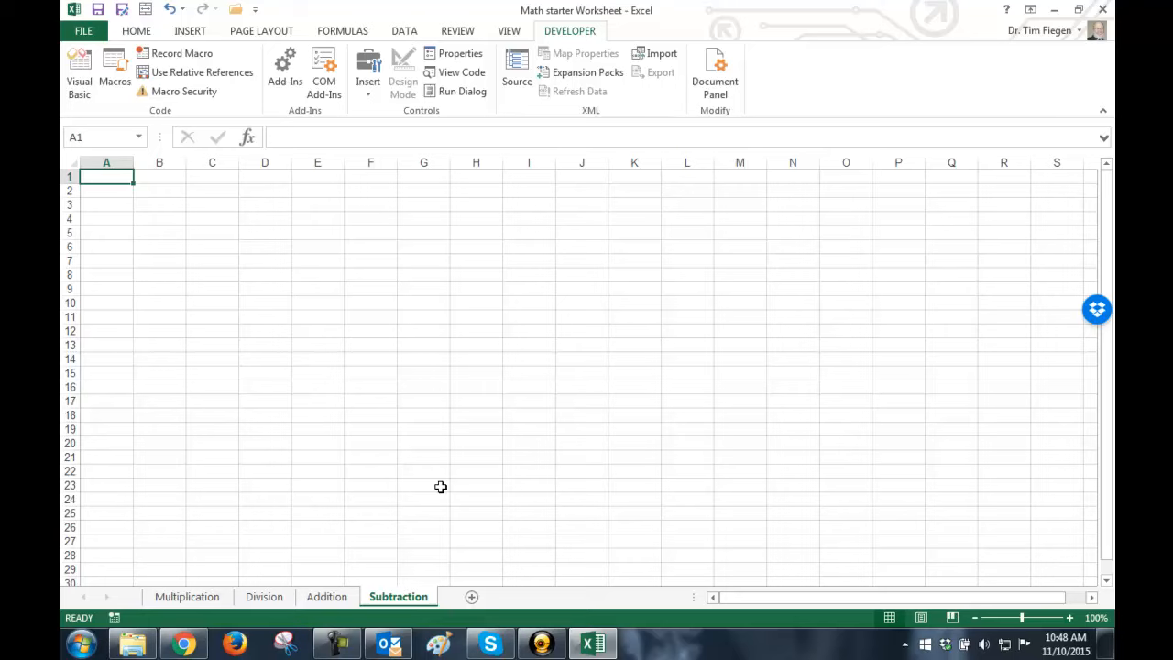
{"action": "left_click", "coordinate": [196, 596]}
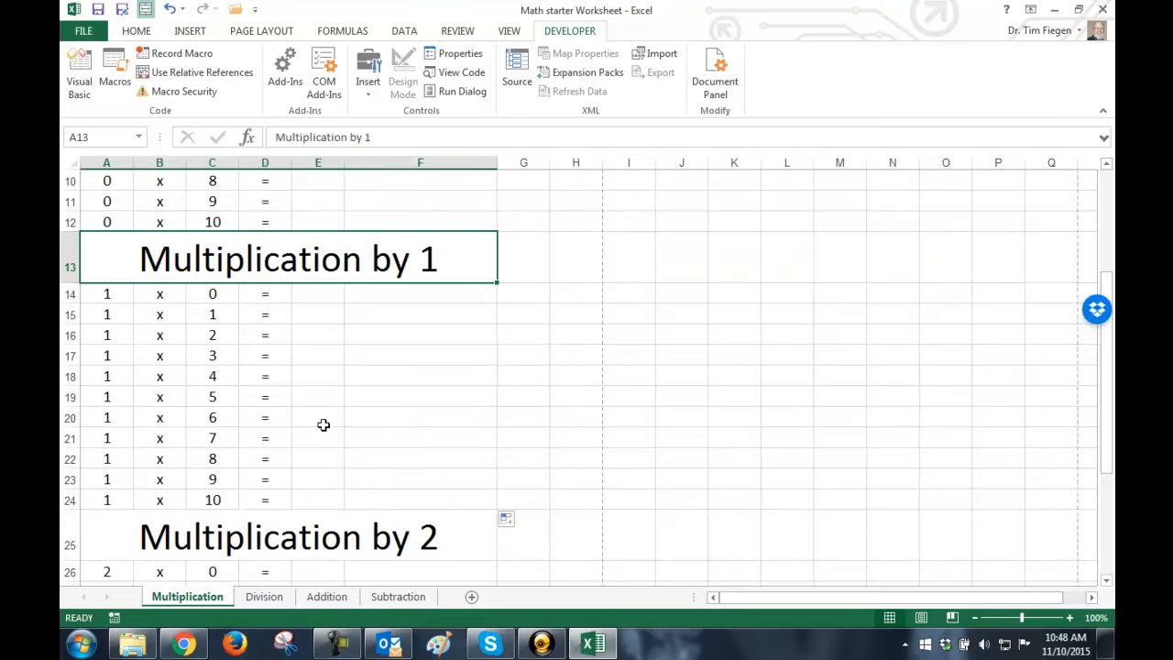
{"action": "left_click", "coordinate": [281, 596]}
Enter 10 in E24 on the Multiplication sheet as the answer to 1 x 10.
{"action": "left_click", "coordinate": [192, 597]}
{"action": "scroll", "coordinate": [362, 458], "scroll_direction": "down", "scroll_amount": 2}
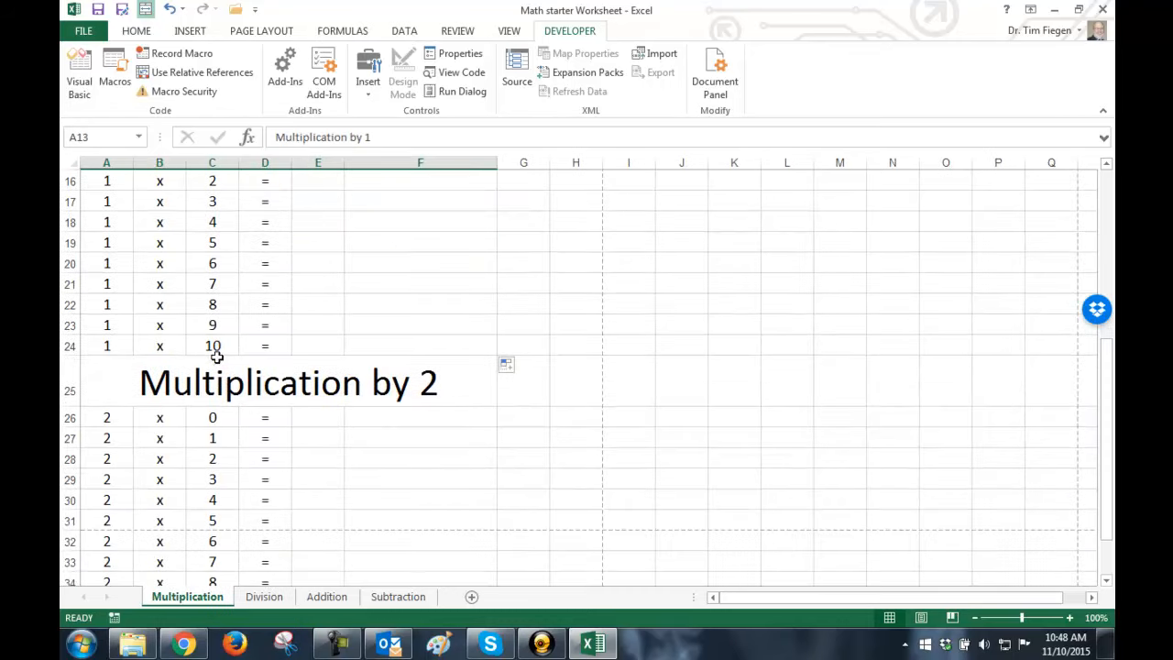
{"action": "left_click", "coordinate": [317, 345]}
{"action": "type", "text": "10"}
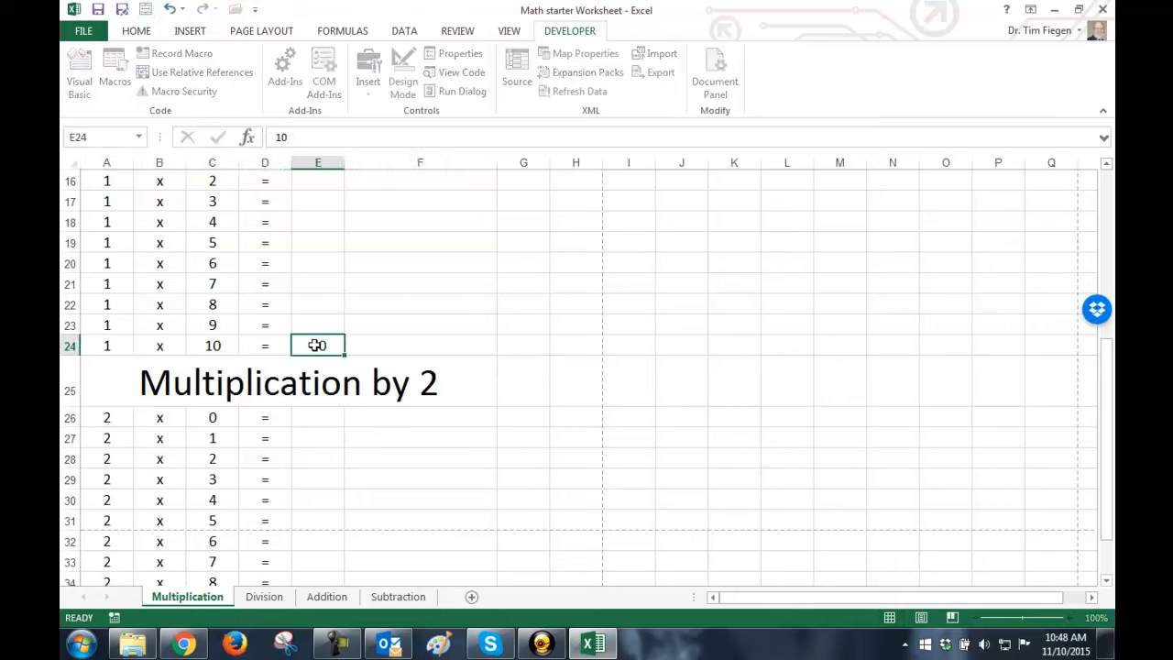
{"action": "key", "text": "Return"}
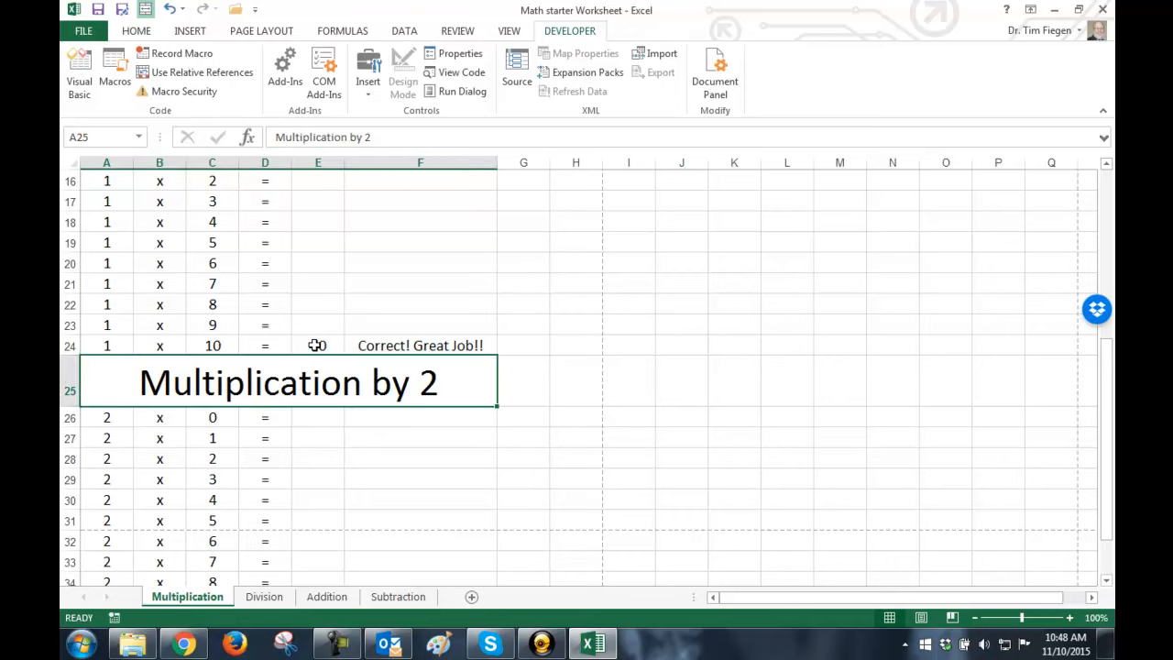
Try to overwrite the second factor in C22 with "p" to demonstrate an accidental edit of a problem cell.
{"action": "left_click", "coordinate": [162, 347]}
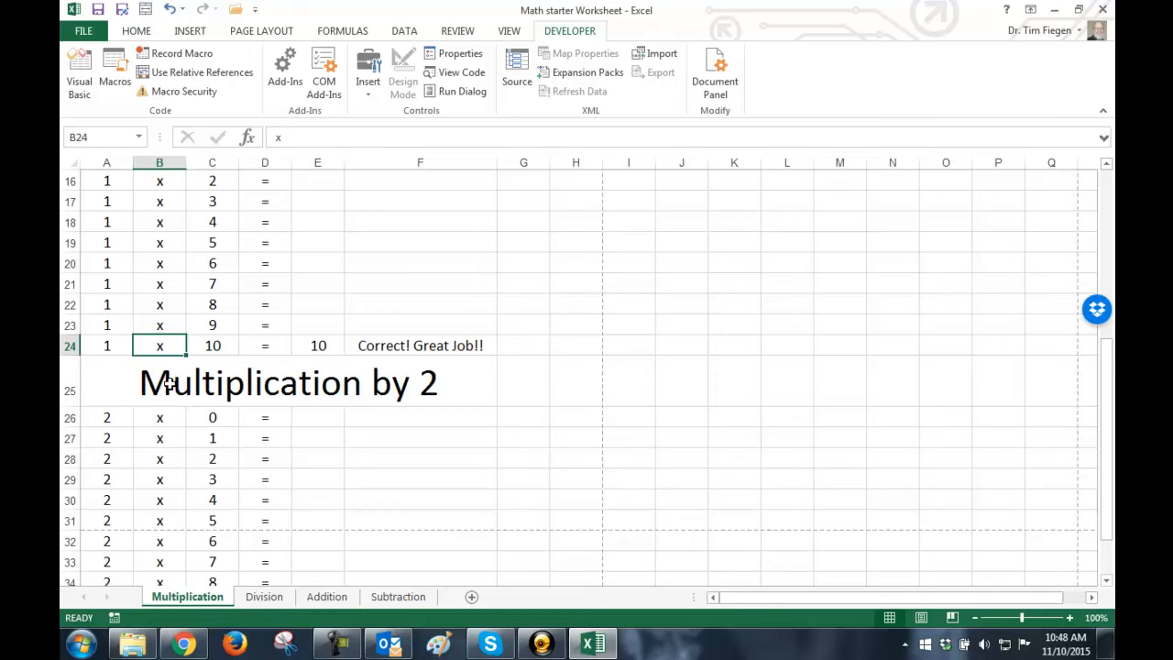
{"action": "left_click", "coordinate": [227, 340]}
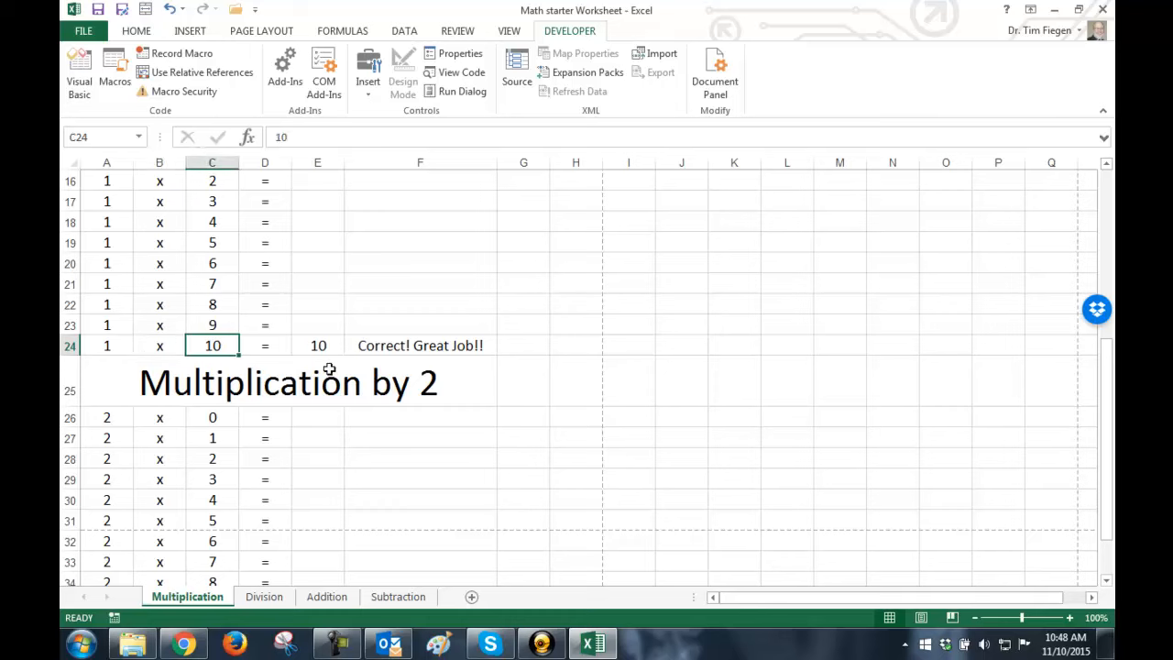
{"action": "left_click", "coordinate": [221, 308]}
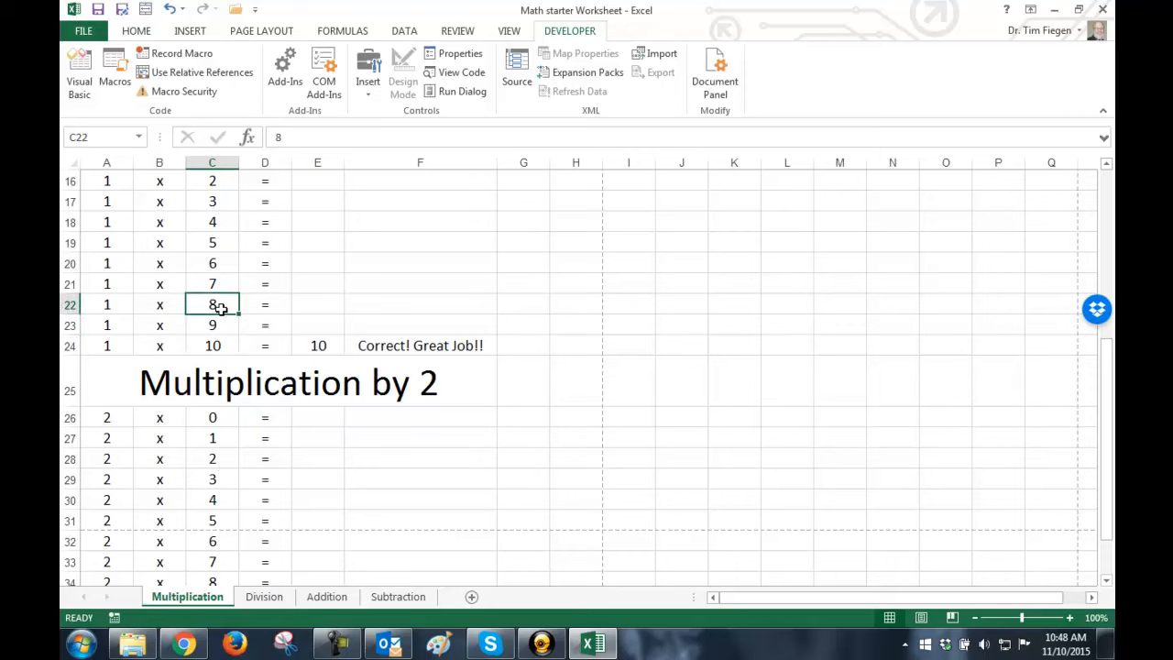
{"action": "type", "text": "p"}
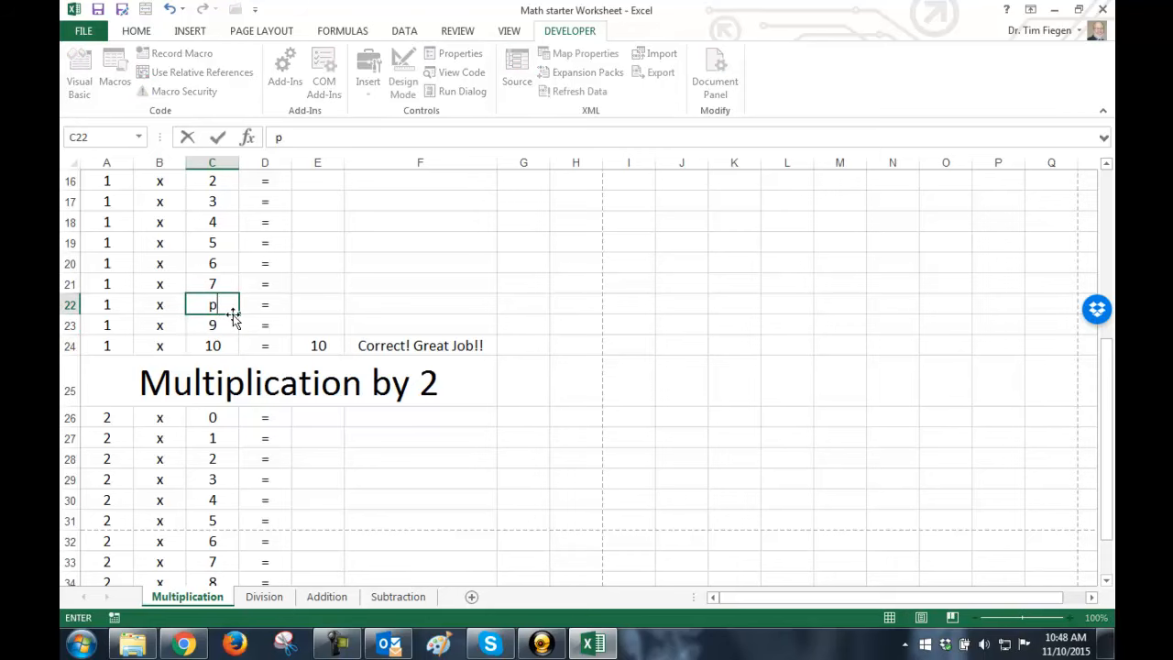
{"action": "key", "text": "Return"}
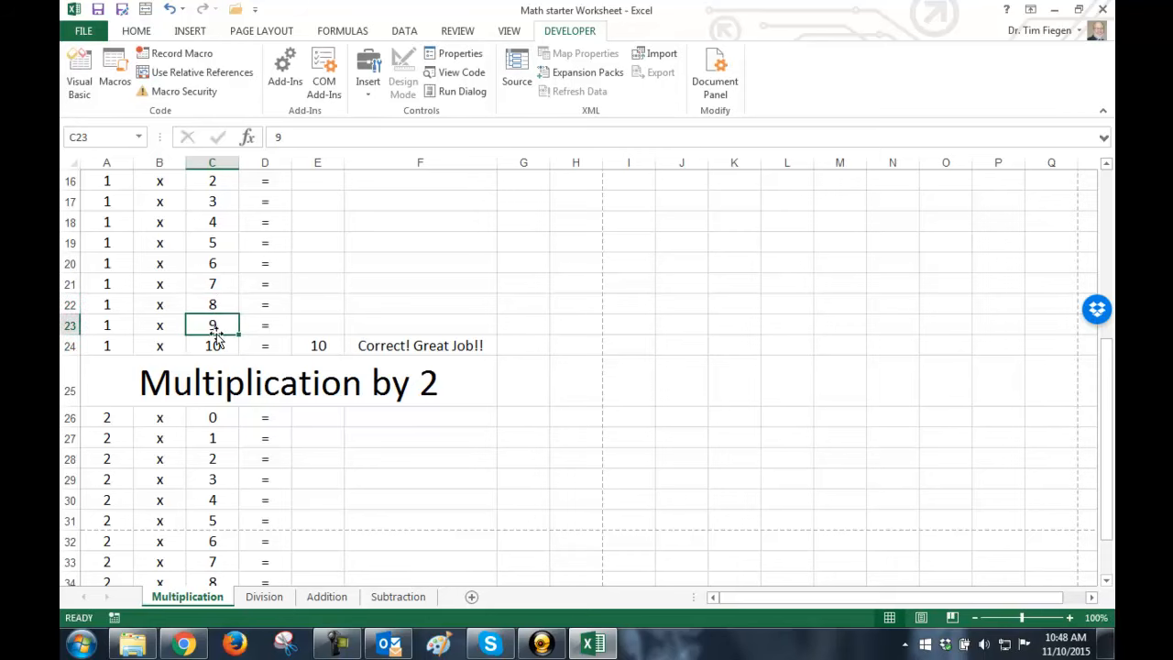
{"action": "left_click", "coordinate": [217, 344]}
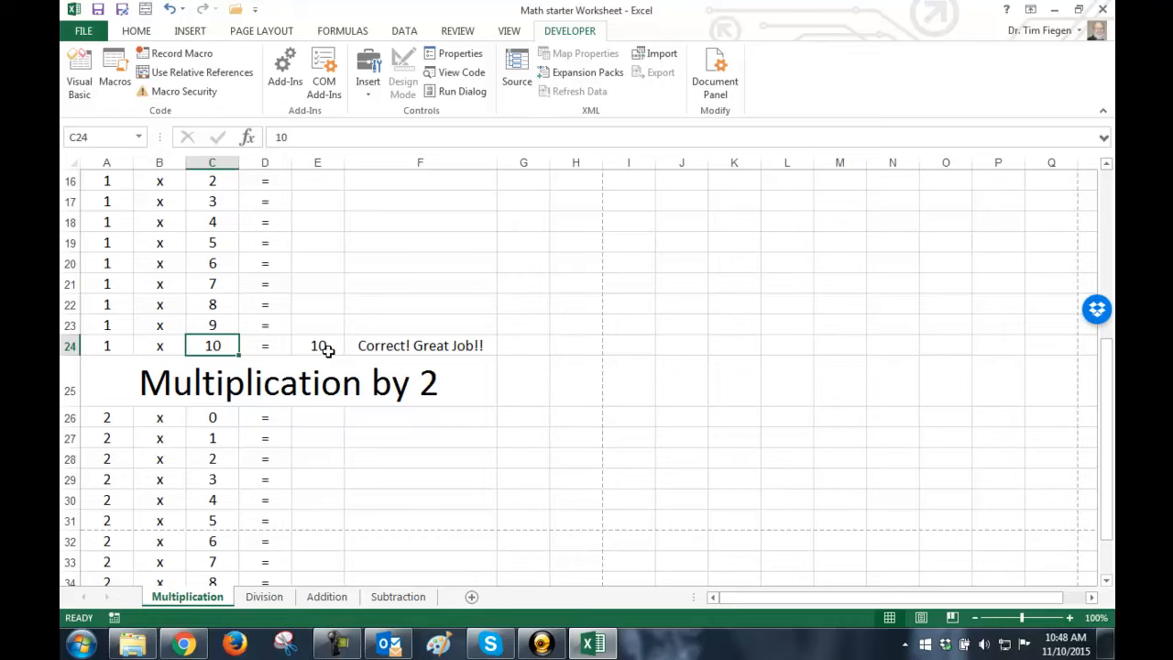
Look through the multiplication problems and answer feedback on the Multiplication sheet.
{"action": "scroll", "coordinate": [283, 309], "scroll_direction": "down", "scroll_amount": 2}
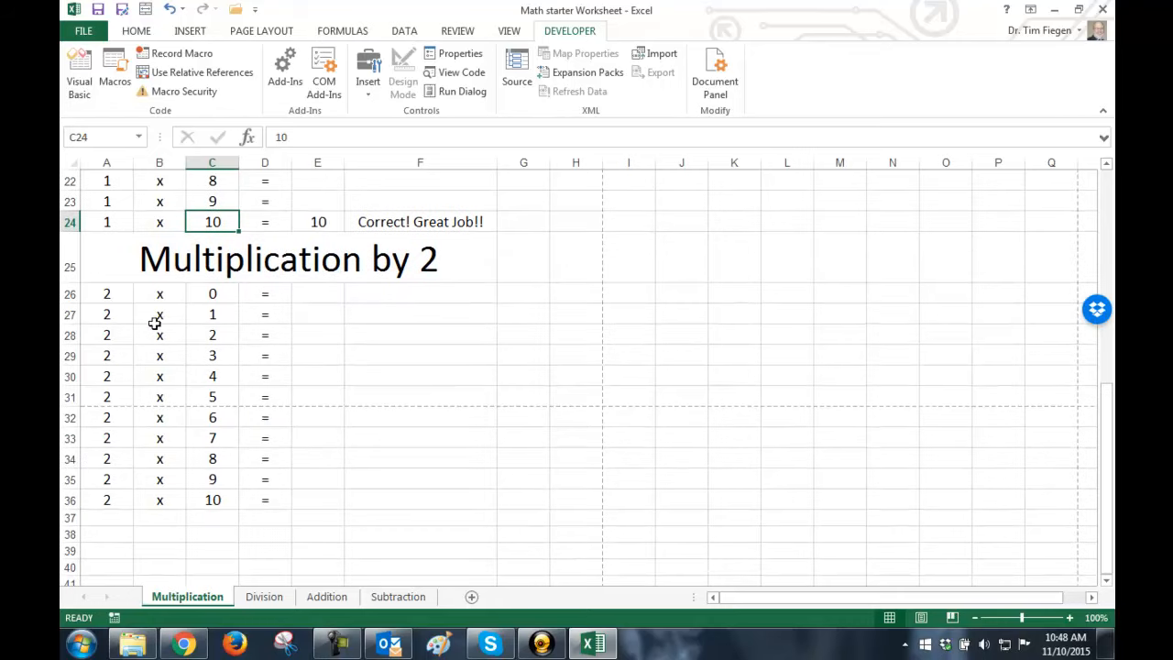
{"action": "scroll", "coordinate": [214, 336], "scroll_direction": "up", "scroll_amount": 2}
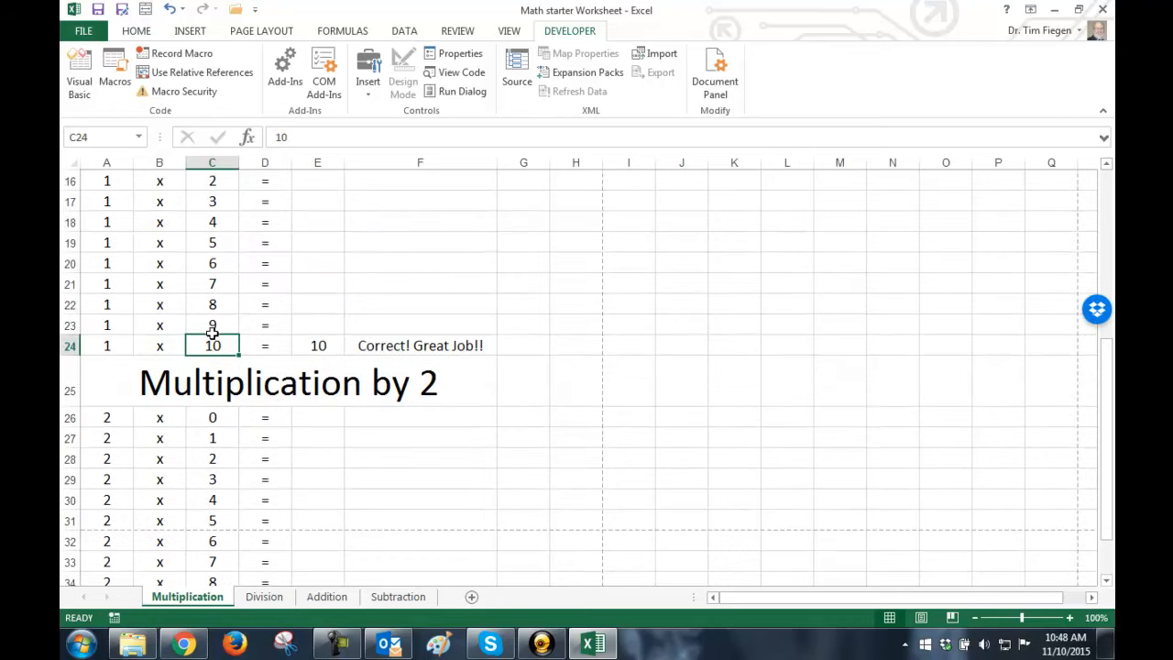
{"action": "left_click", "coordinate": [167, 307]}
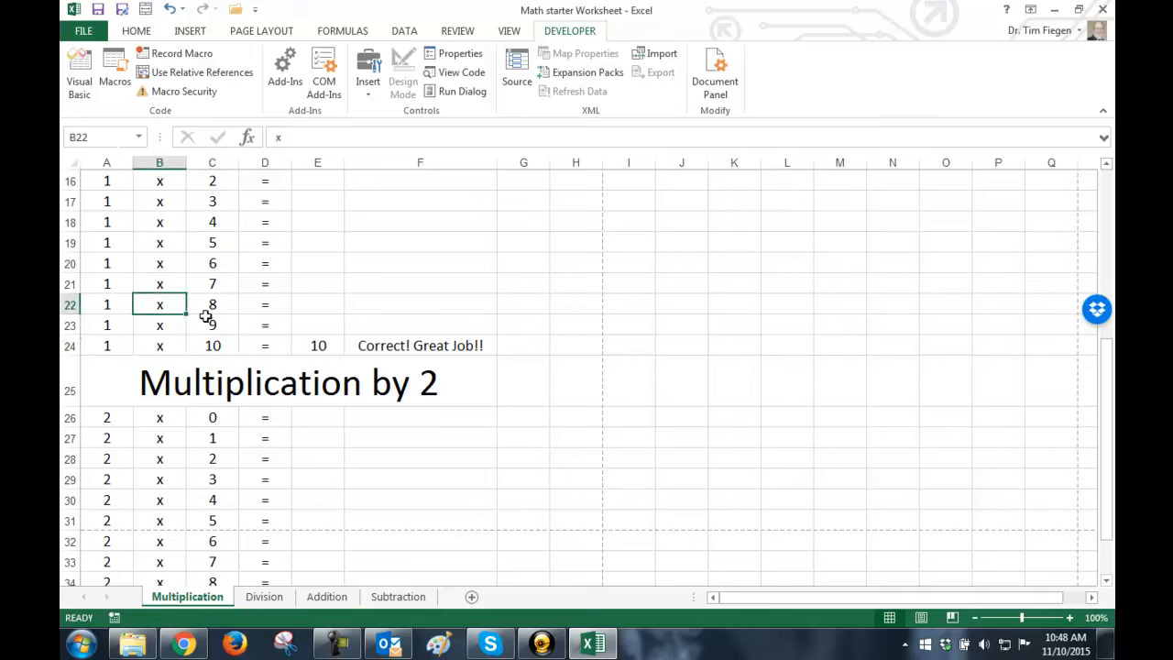
{"action": "key", "text": "alt"}
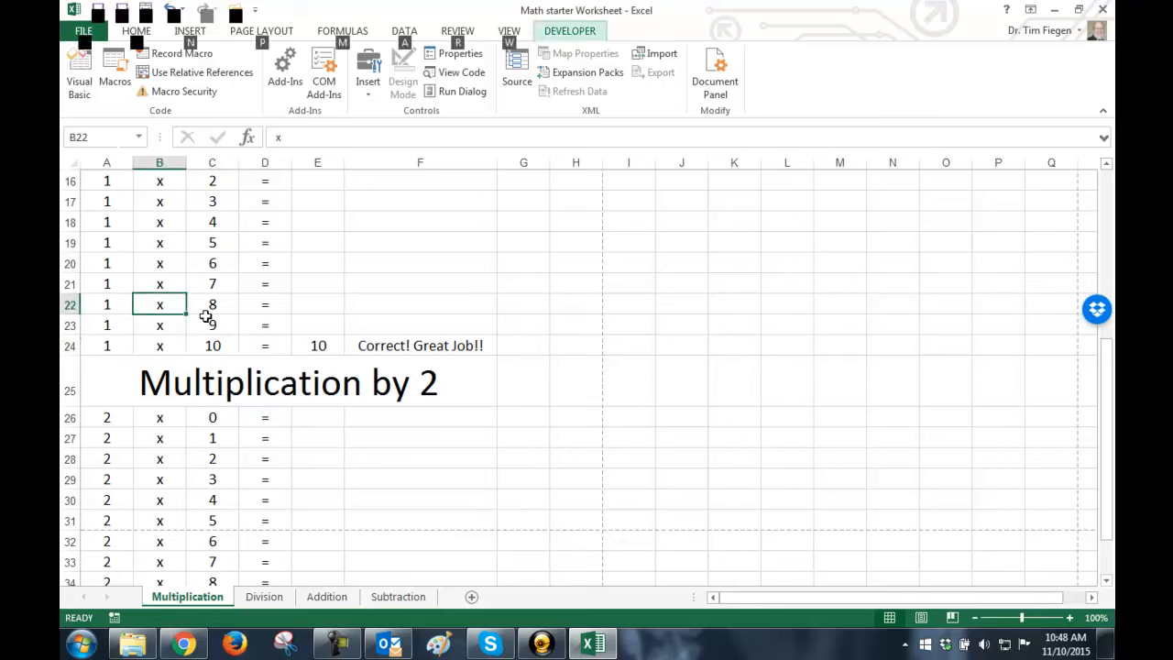
{"action": "left_click", "coordinate": [271, 285]}
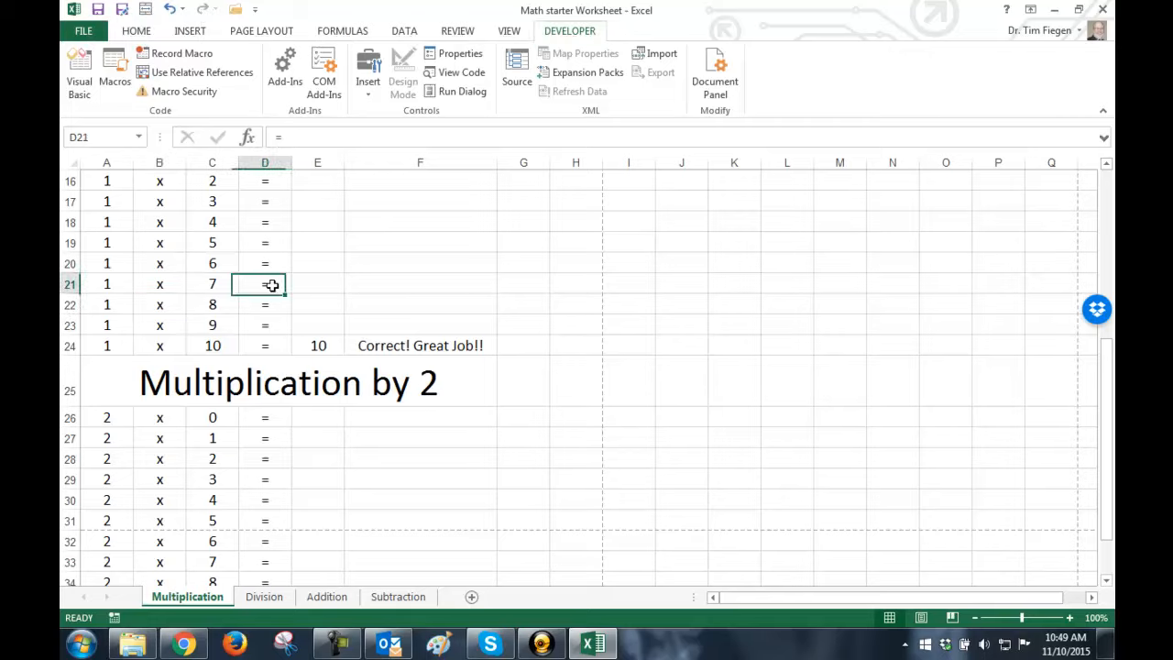
{"action": "scroll", "coordinate": [300, 284], "scroll_direction": "up", "scroll_amount": 2}
{"action": "scroll", "coordinate": [311, 290], "scroll_direction": "up", "scroll_amount": 3}
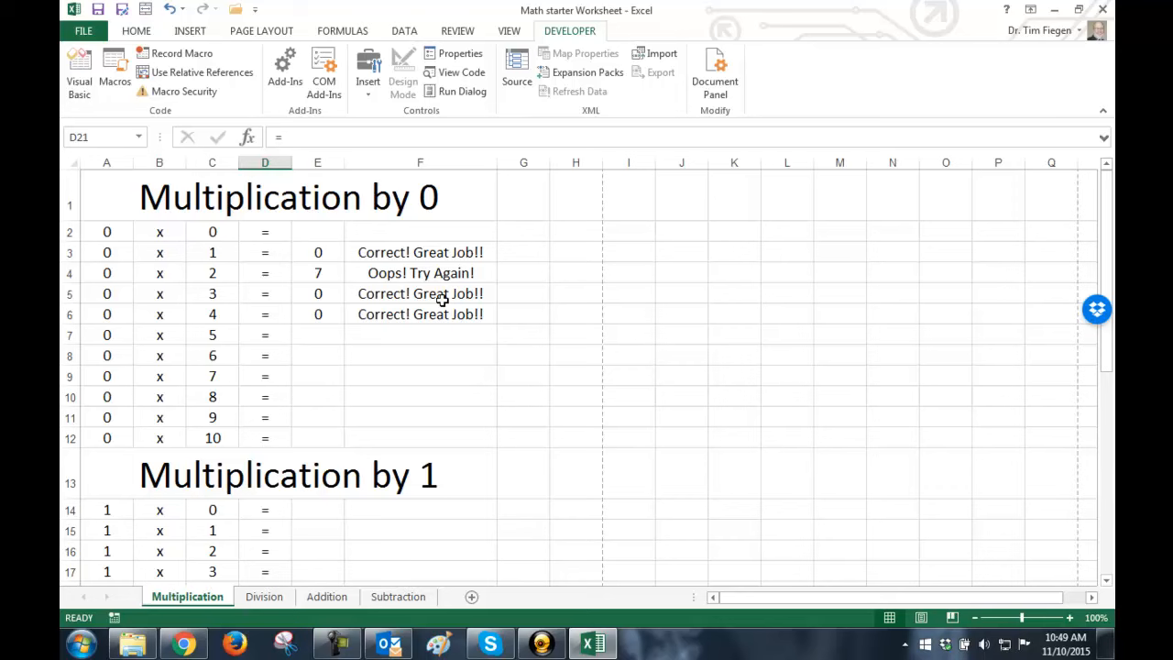
{"action": "left_click", "coordinate": [138, 31]}
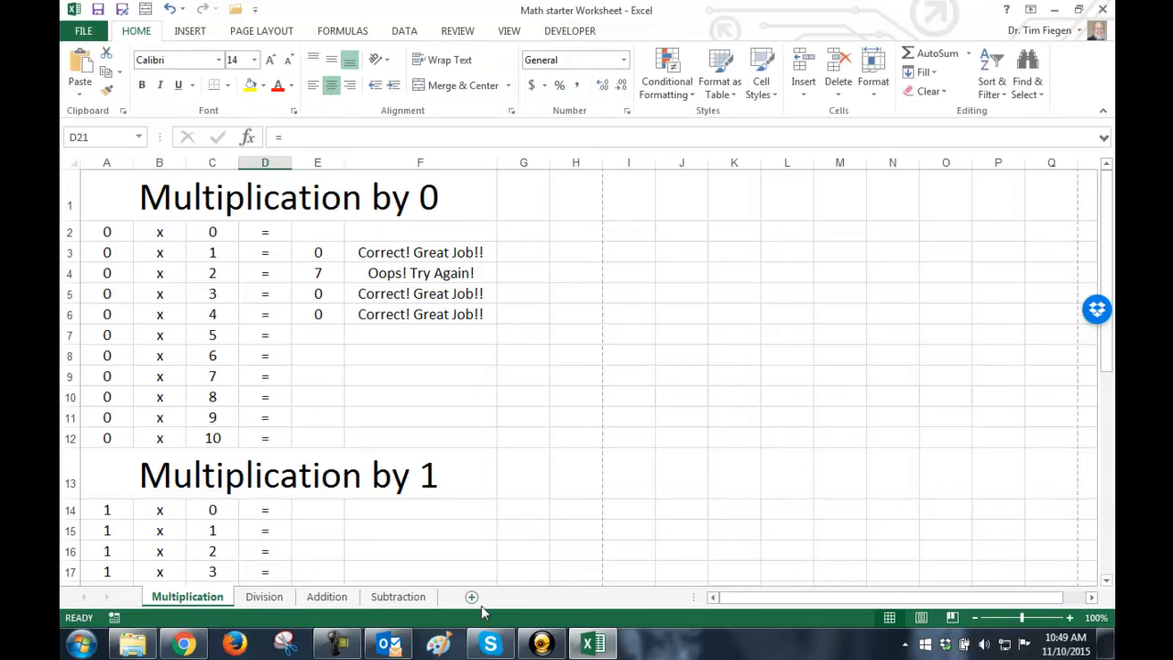
Switch to Chrome, review the SPED 465 Week 12 Excel assignment and its Lock cells link, and return to the Excel workbook.
{"action": "left_click", "coordinate": [184, 644]}
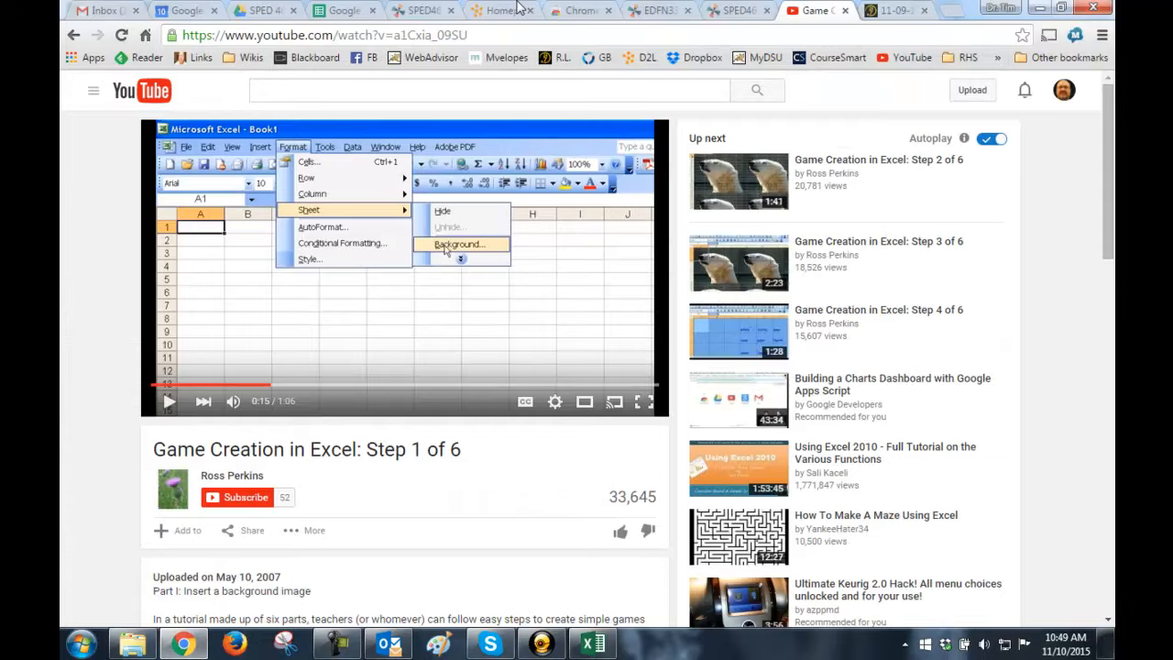
{"action": "left_click", "coordinate": [737, 10]}
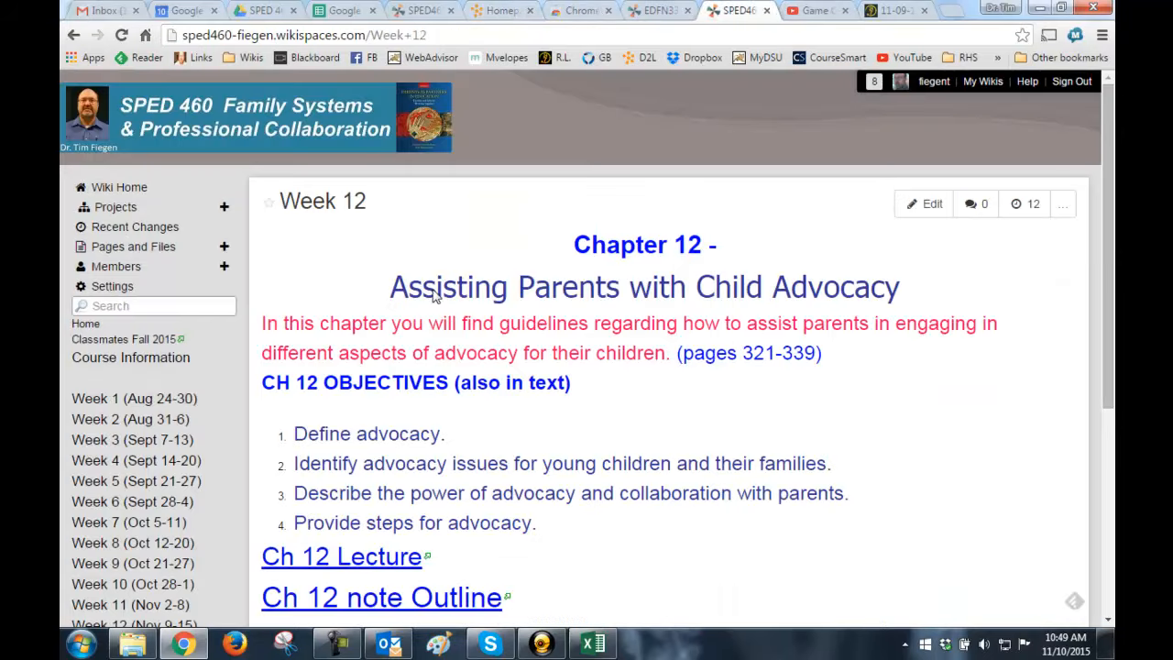
{"action": "left_click", "coordinate": [428, 11]}
{"action": "scroll", "coordinate": [461, 321], "scroll_direction": "down", "scroll_amount": 2}
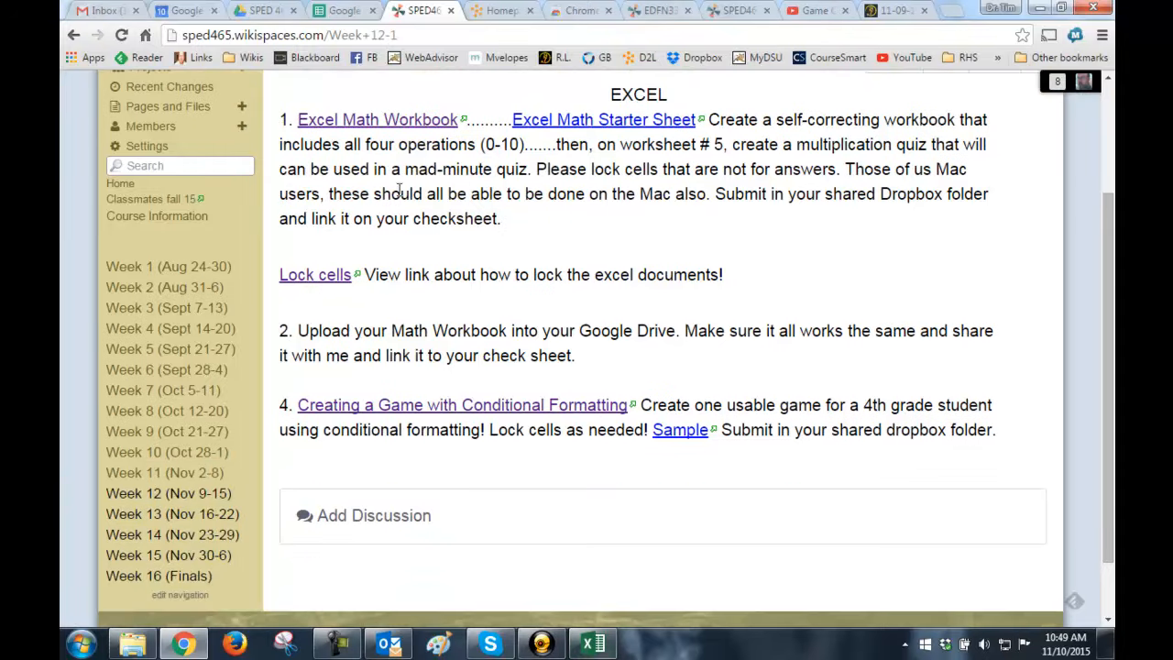
{"action": "left_click", "coordinate": [335, 275]}
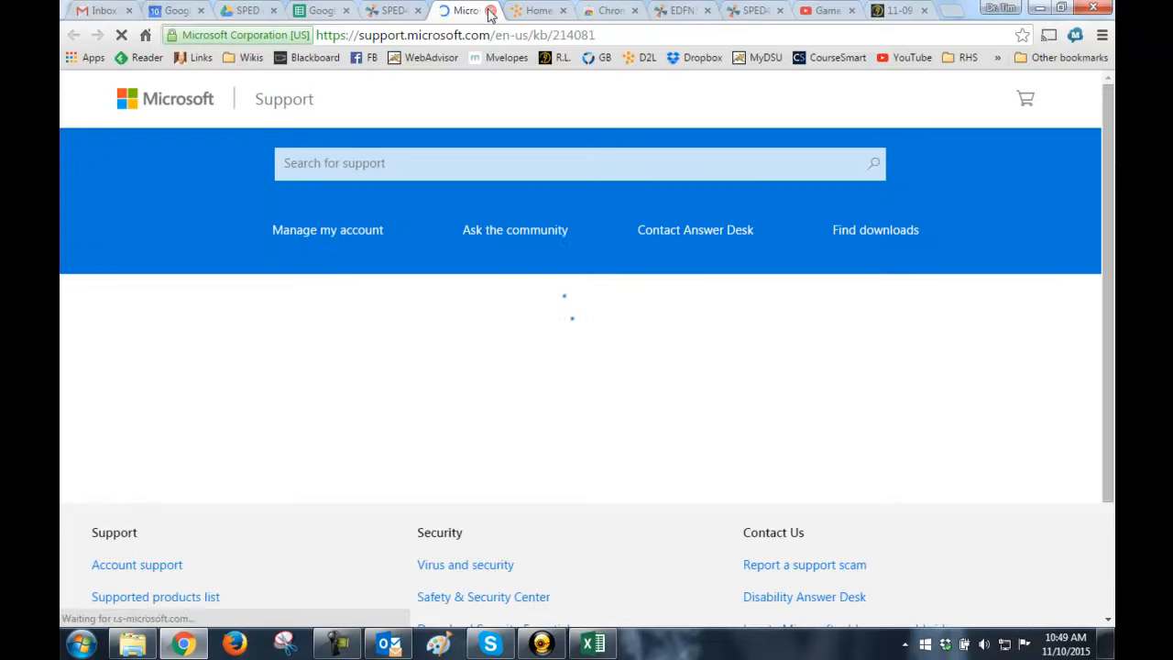
{"action": "left_click", "coordinate": [590, 646]}
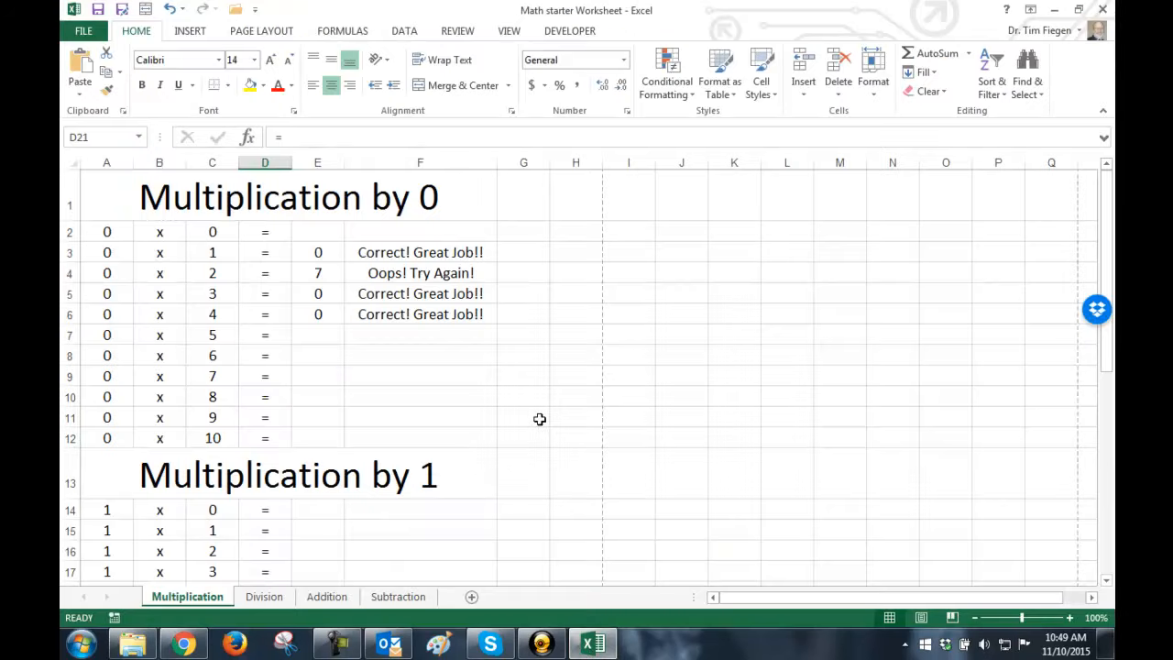
Unlock the answer cells E3:E12 on the Multiplication sheet by turning off the Locked protection option.
{"action": "left_click", "coordinate": [317, 250]}
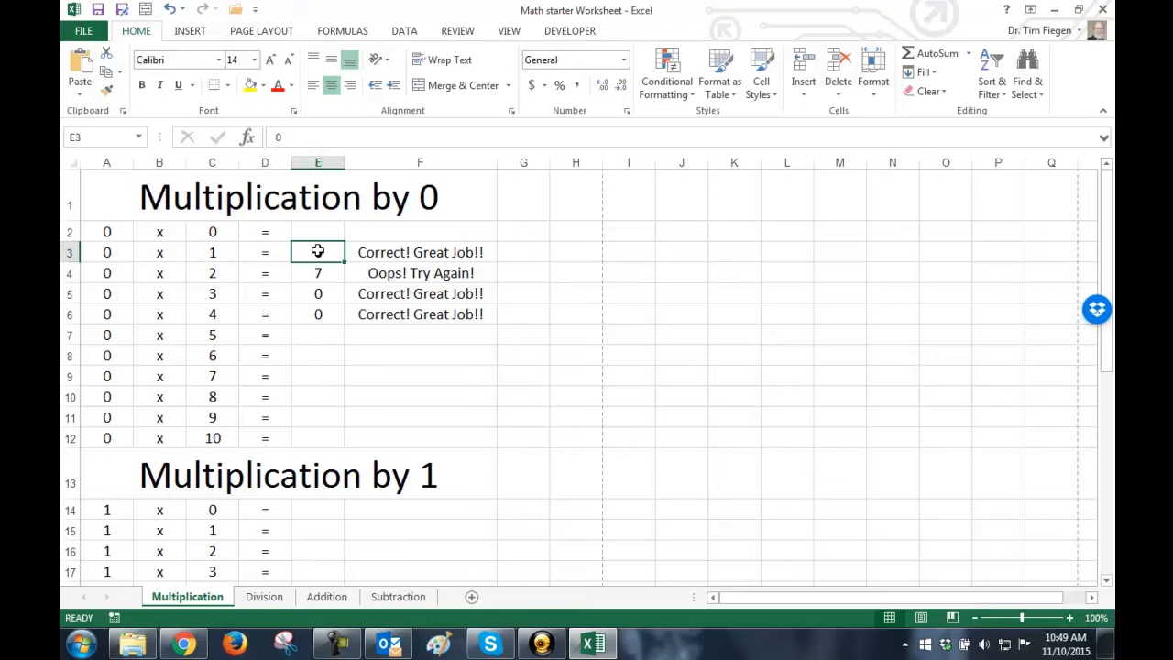
{"action": "left_click_drag", "start_coordinate": [314, 428], "coordinate": [314, 431]}
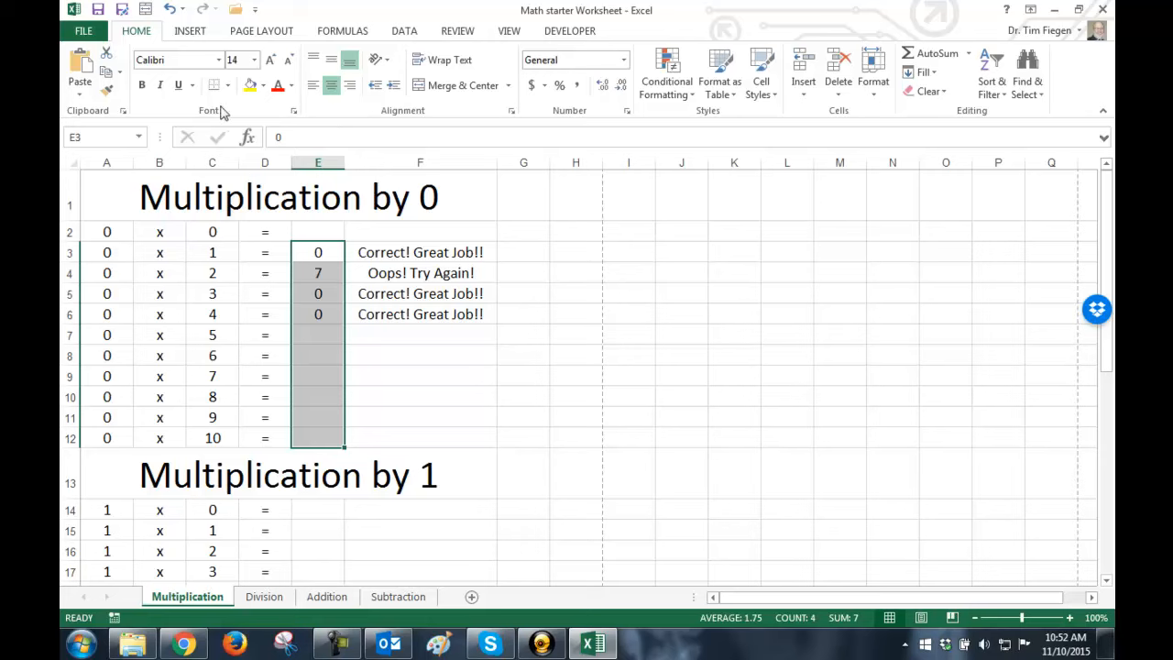
{"action": "left_click", "coordinate": [294, 112]}
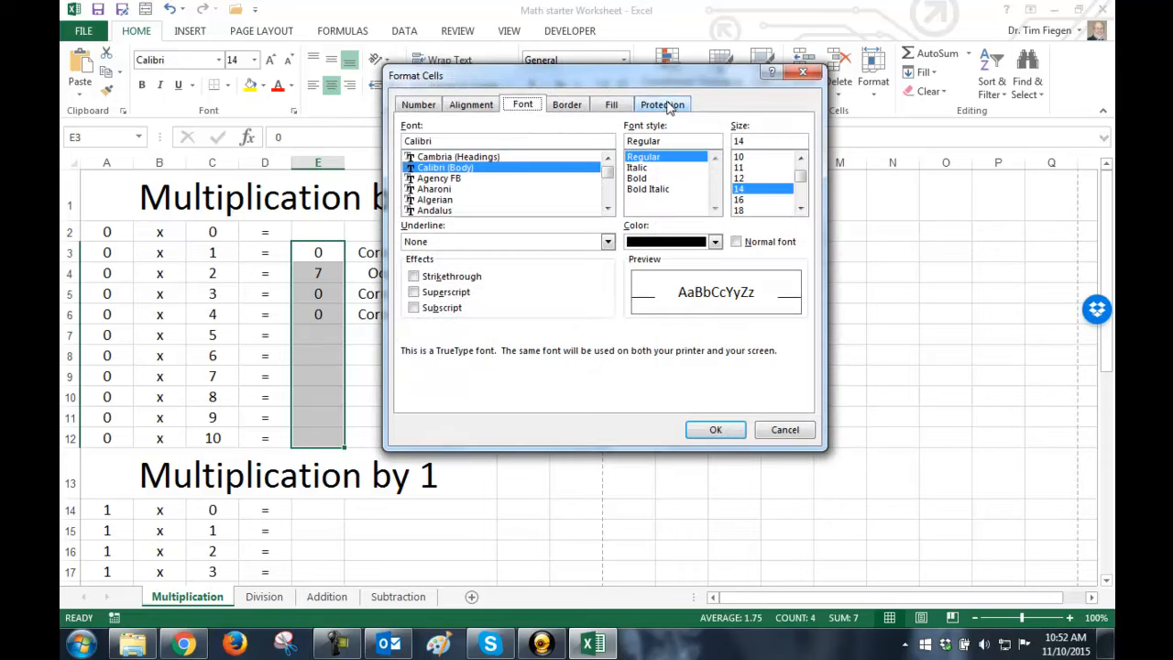
{"action": "left_click", "coordinate": [668, 105]}
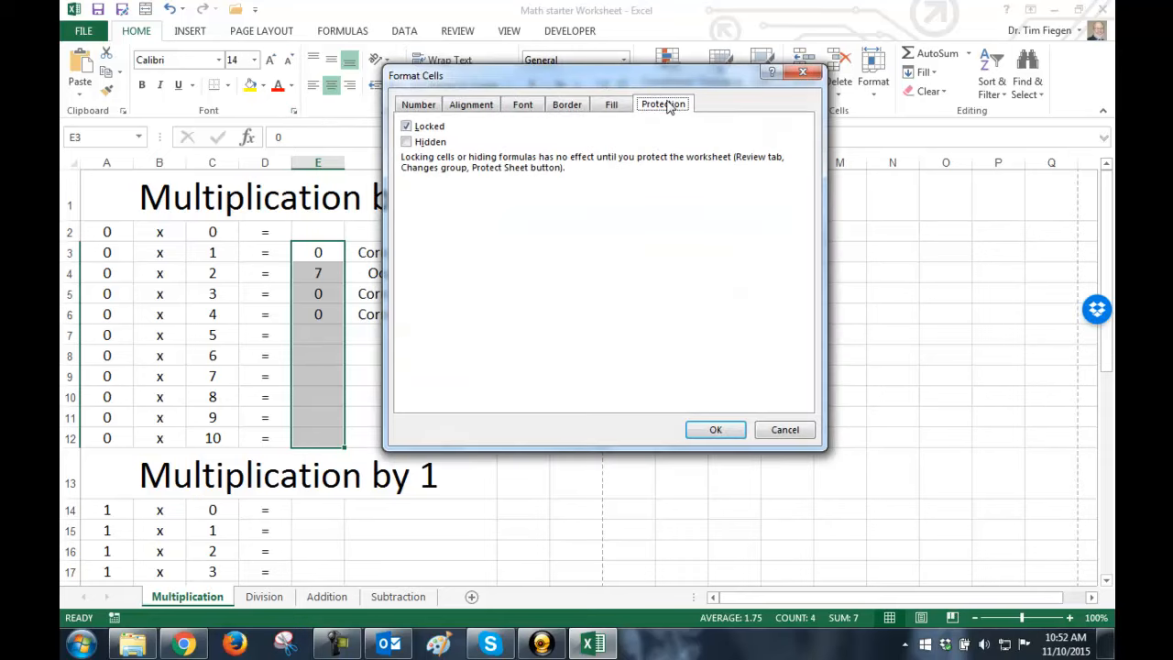
{"action": "left_click", "coordinate": [406, 126]}
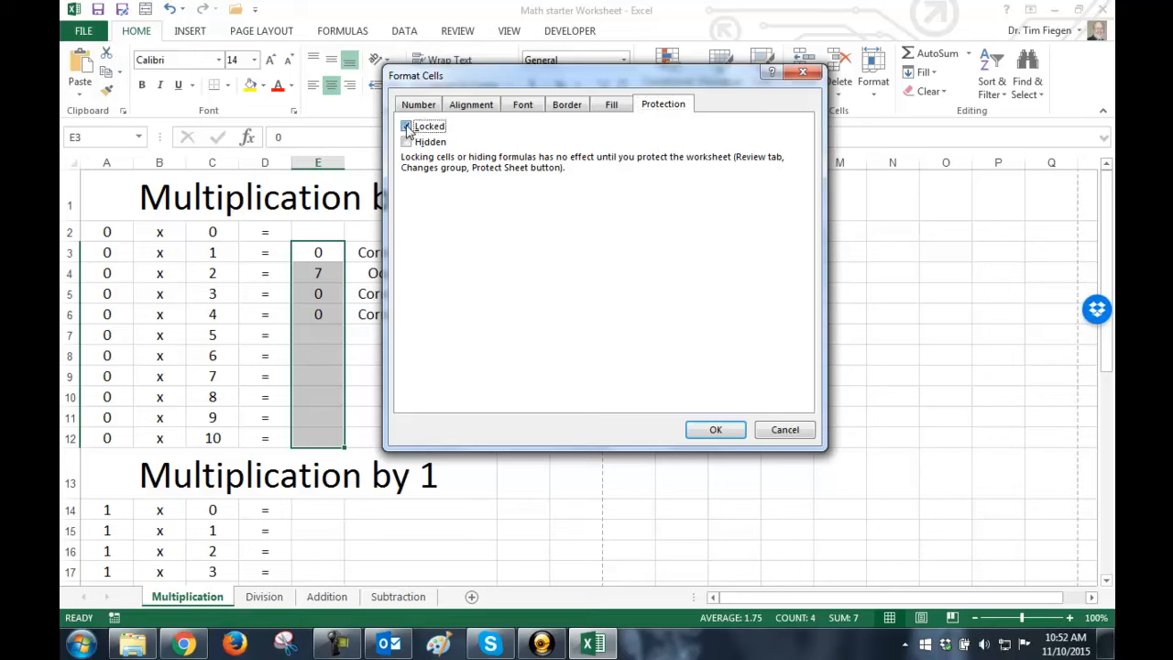
{"action": "left_click", "coordinate": [715, 430]}
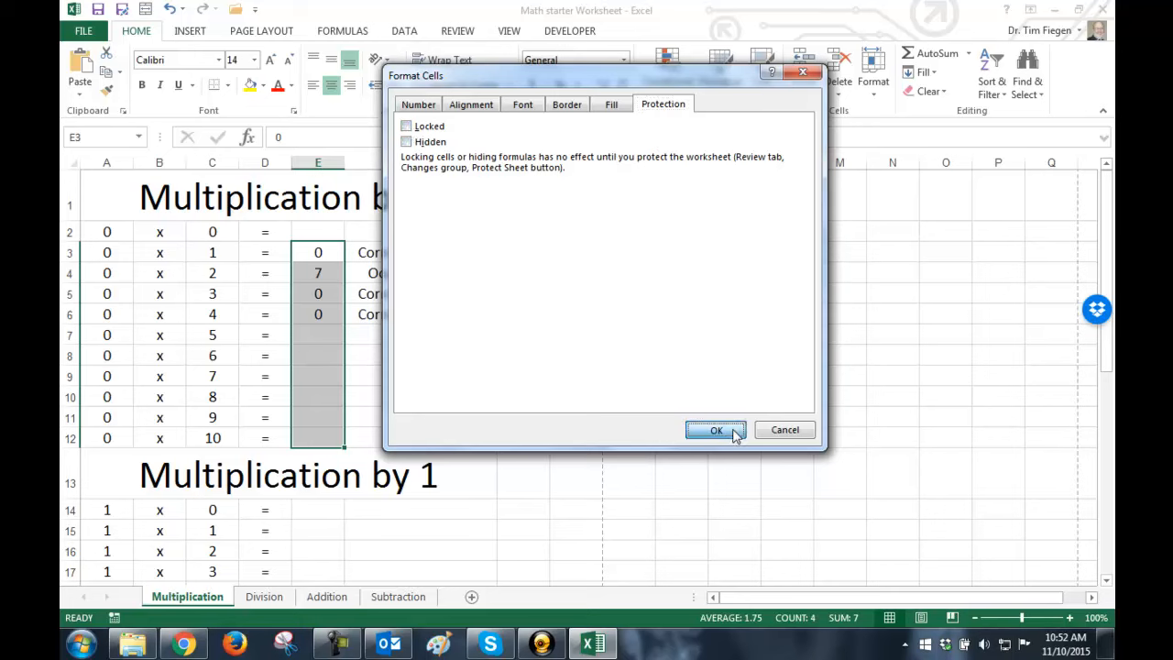
Protect the Multiplication sheet with a password, allowing selection of locked and unlocked cells, and re-enter the password.
{"action": "left_click", "coordinate": [510, 32]}
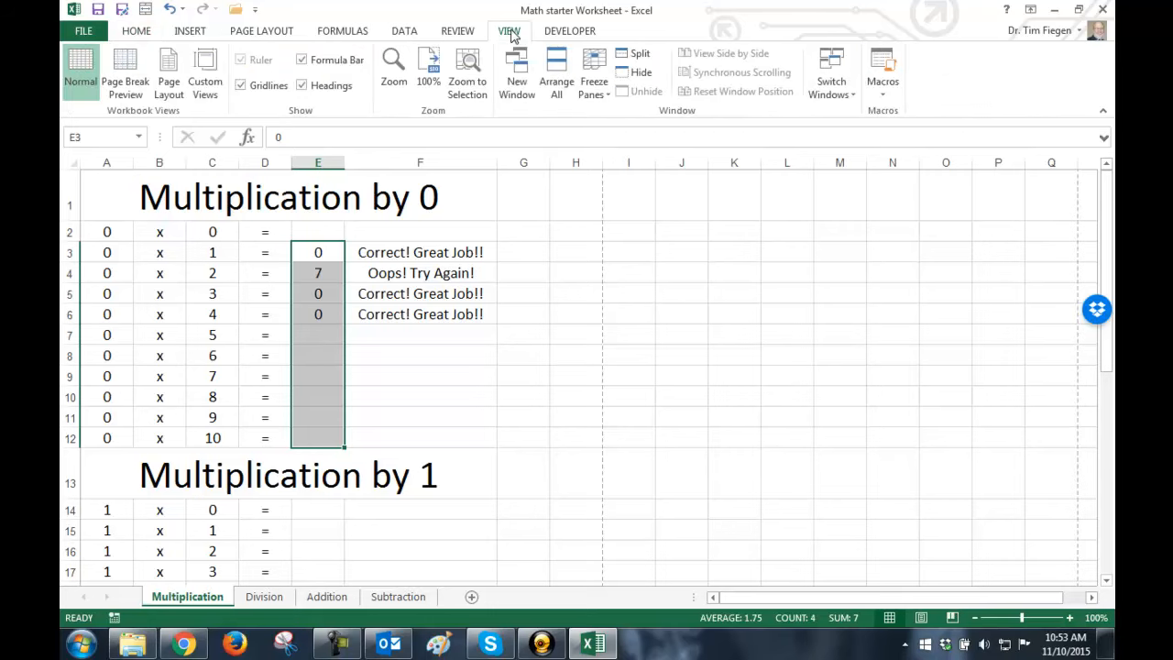
{"action": "left_click", "coordinate": [474, 33]}
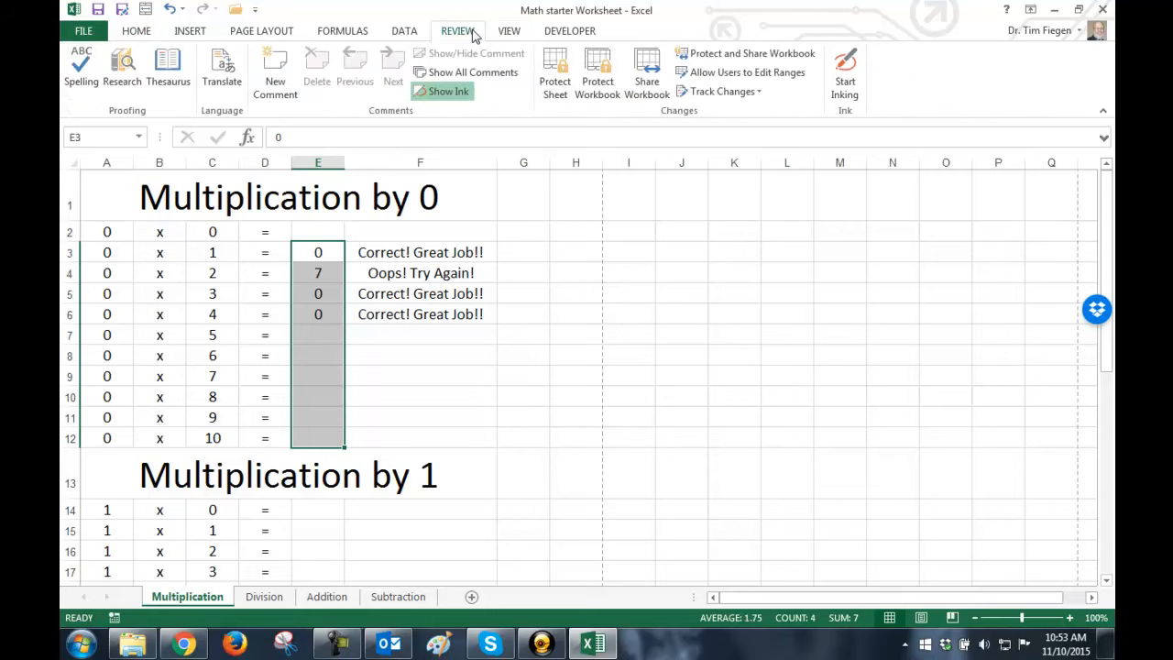
{"action": "left_click", "coordinate": [555, 71]}
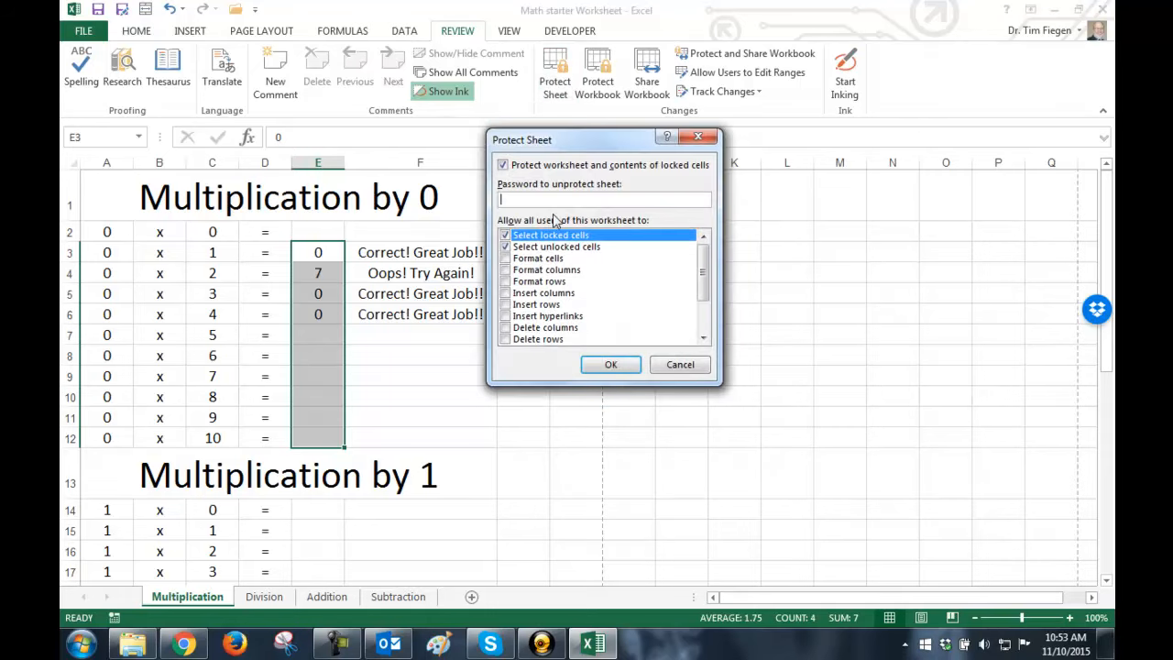
{"action": "left_click", "coordinate": [505, 235]}
{"action": "left_click", "coordinate": [505, 235]}
{"action": "left_click", "coordinate": [602, 368]}
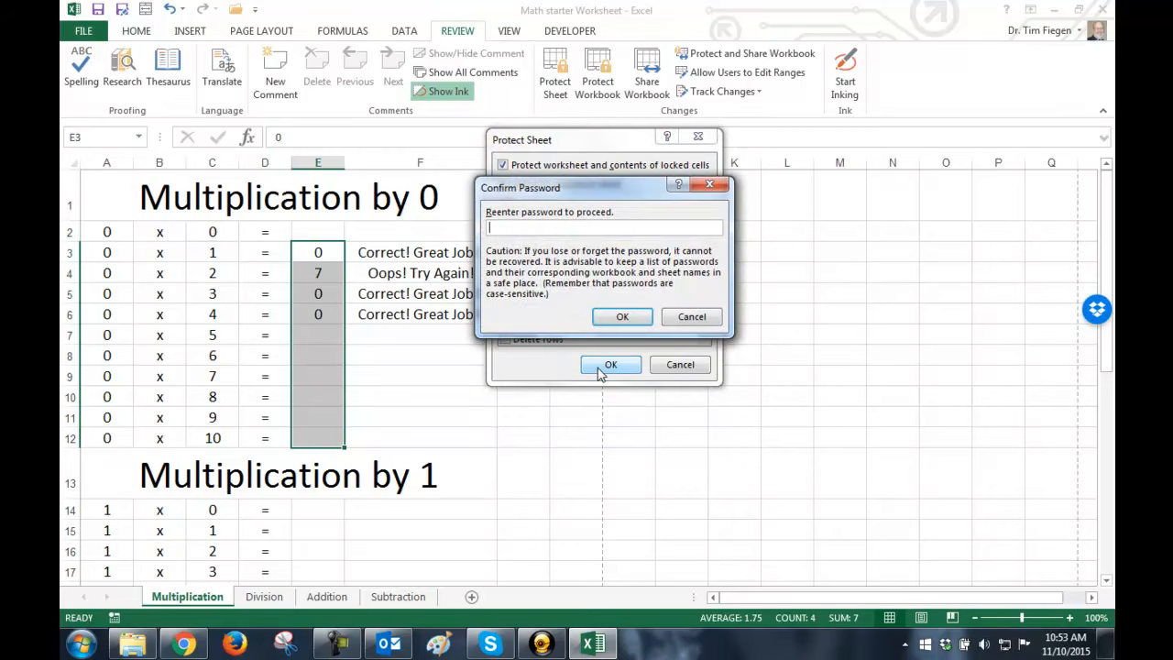
{"action": "left_click", "coordinate": [619, 319]}
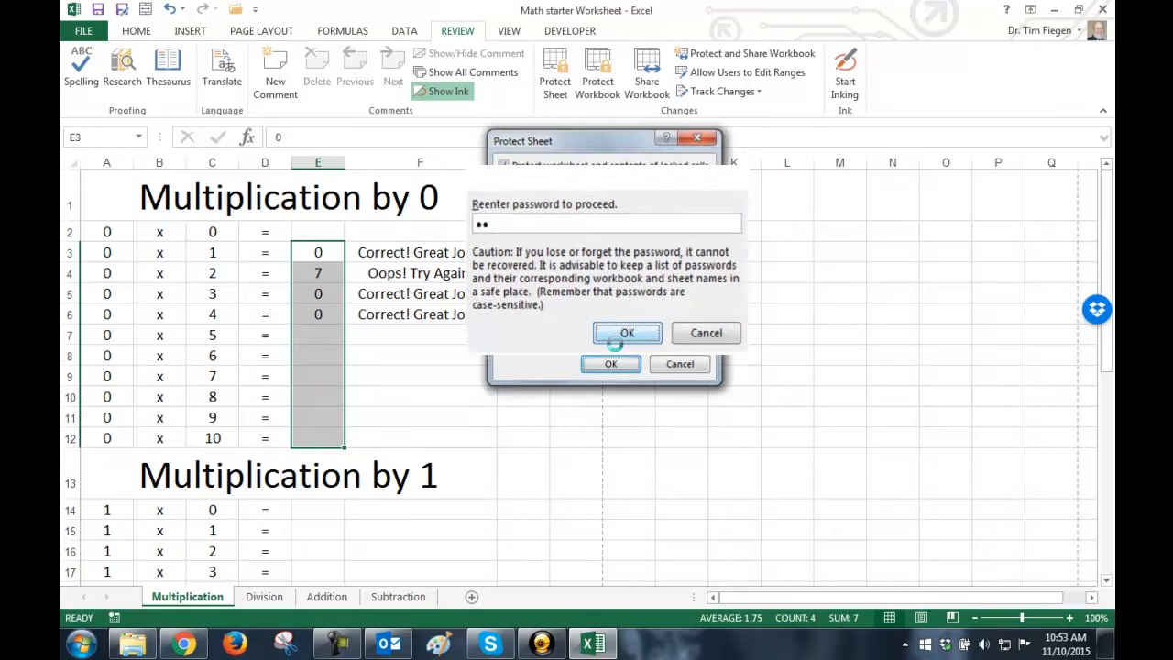
Try to edit the locked feedback cell F8 and equals-sign cell D8 to test the sheet protection.
{"action": "left_click", "coordinate": [420, 359]}
{"action": "double_click", "coordinate": [403, 363]}
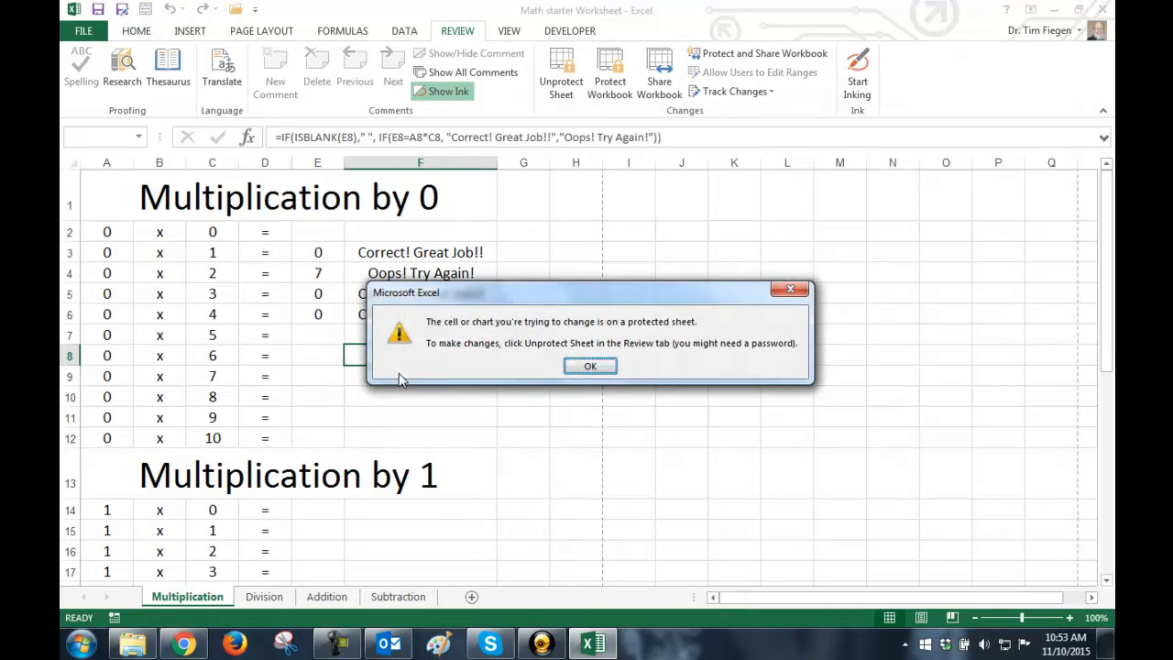
{"action": "left_click", "coordinate": [568, 365]}
{"action": "left_click", "coordinate": [240, 359]}
{"action": "double_click", "coordinate": [240, 359]}
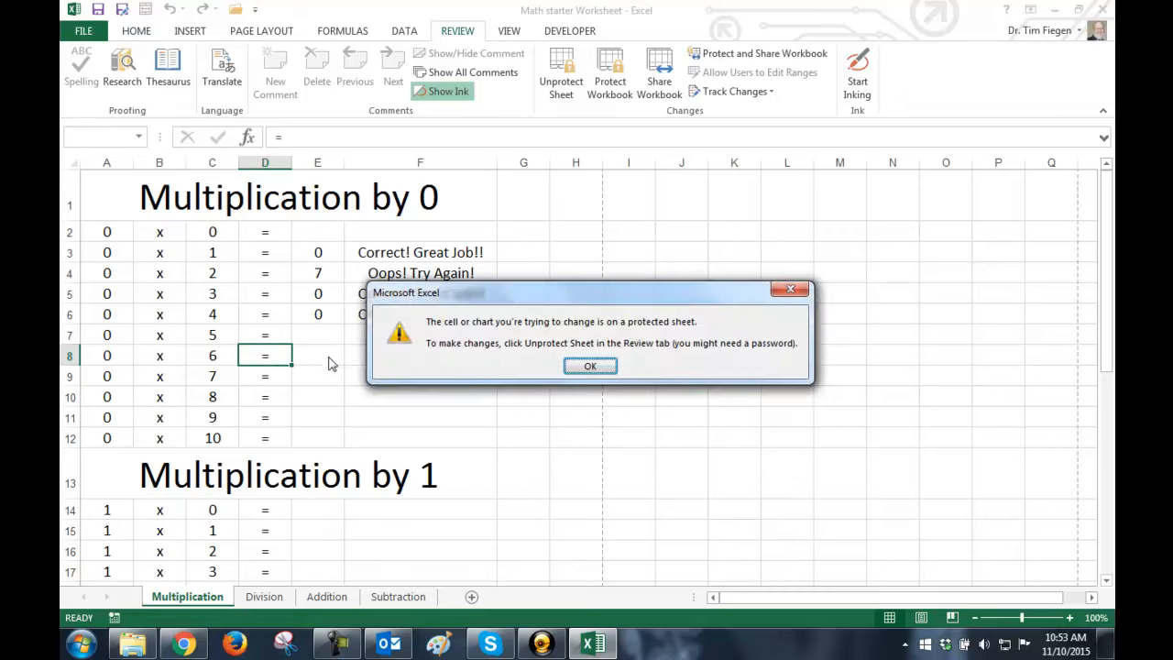
{"action": "left_click", "coordinate": [579, 366]}
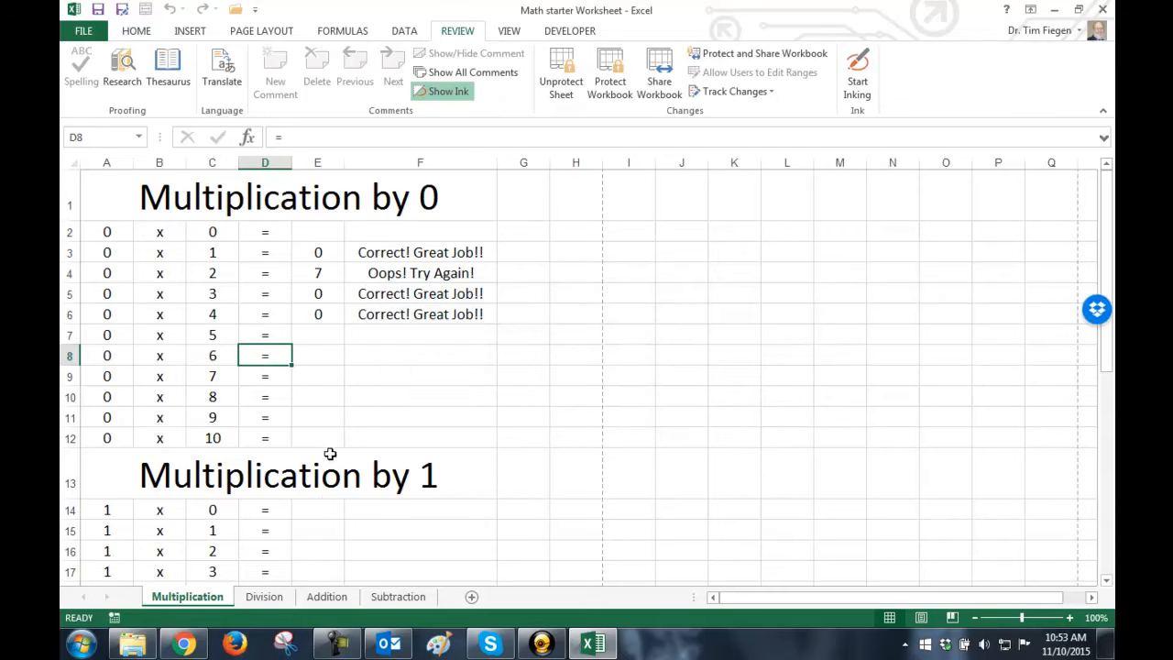
Enter 0 in E8 and 6 in E9 as answers to 0 x 6 and 0 x 7.
{"action": "left_click", "coordinate": [329, 358]}
{"action": "type", "text": "0"}
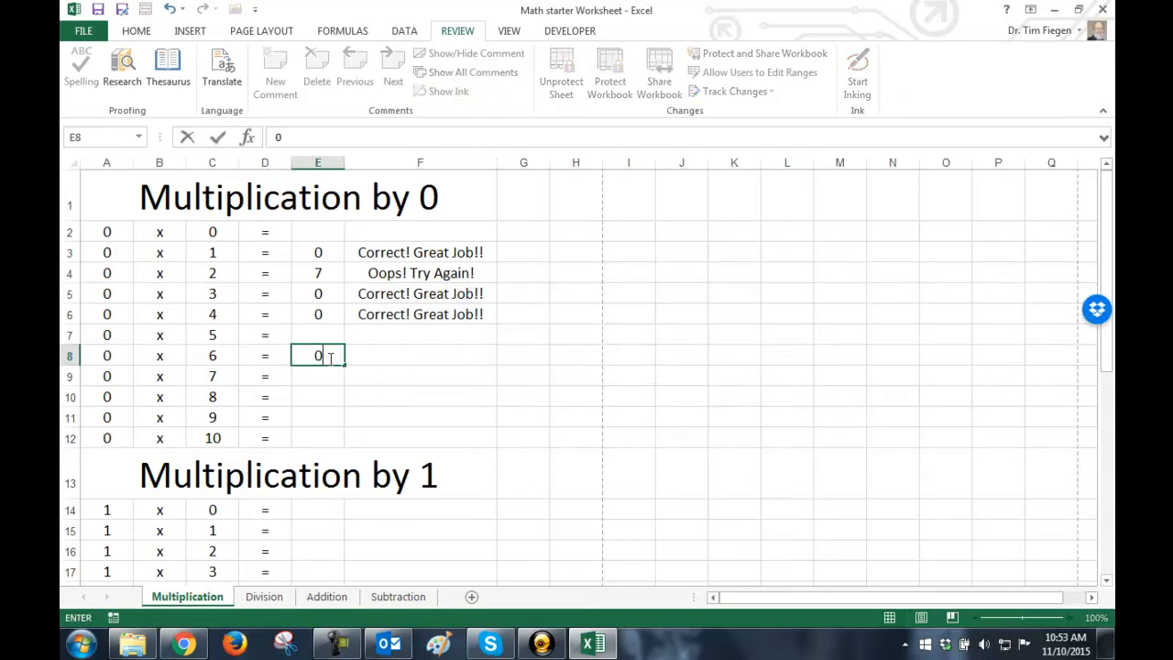
{"action": "key", "text": "Return"}
{"action": "type", "text": "6"}
{"action": "key", "text": "Return"}
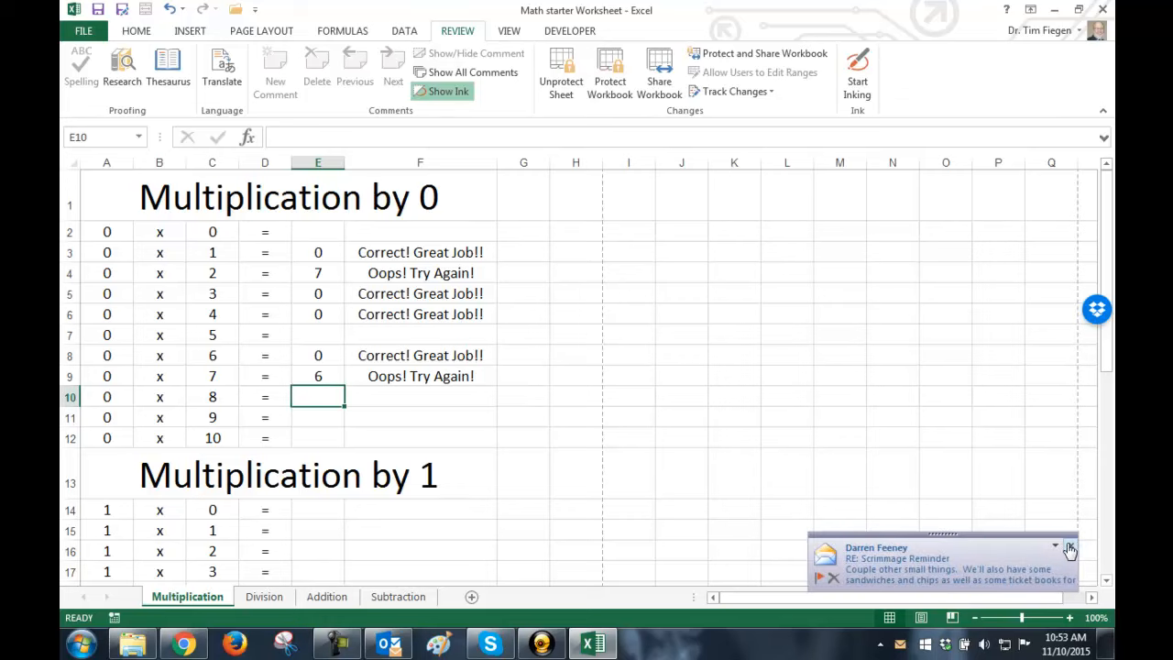
Dismiss the e-mail notification and unprotect the Multiplication sheet by entering the sheet password.
{"action": "left_click", "coordinate": [1069, 548]}
{"action": "left_click", "coordinate": [568, 66]}
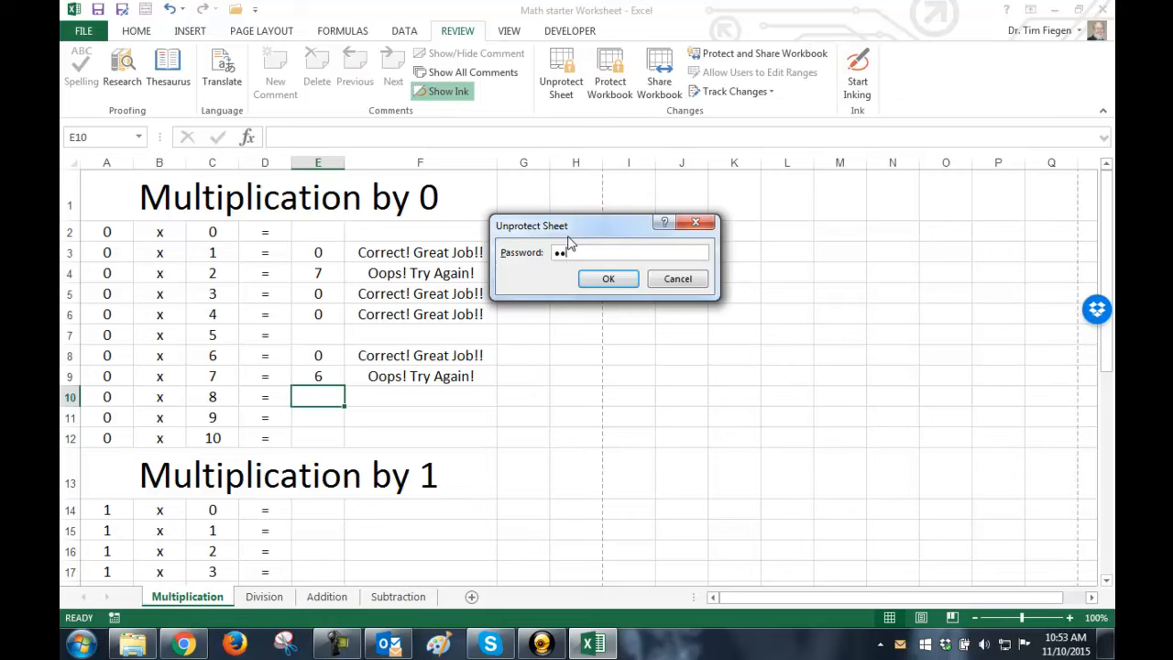
{"action": "key", "text": "Return"}
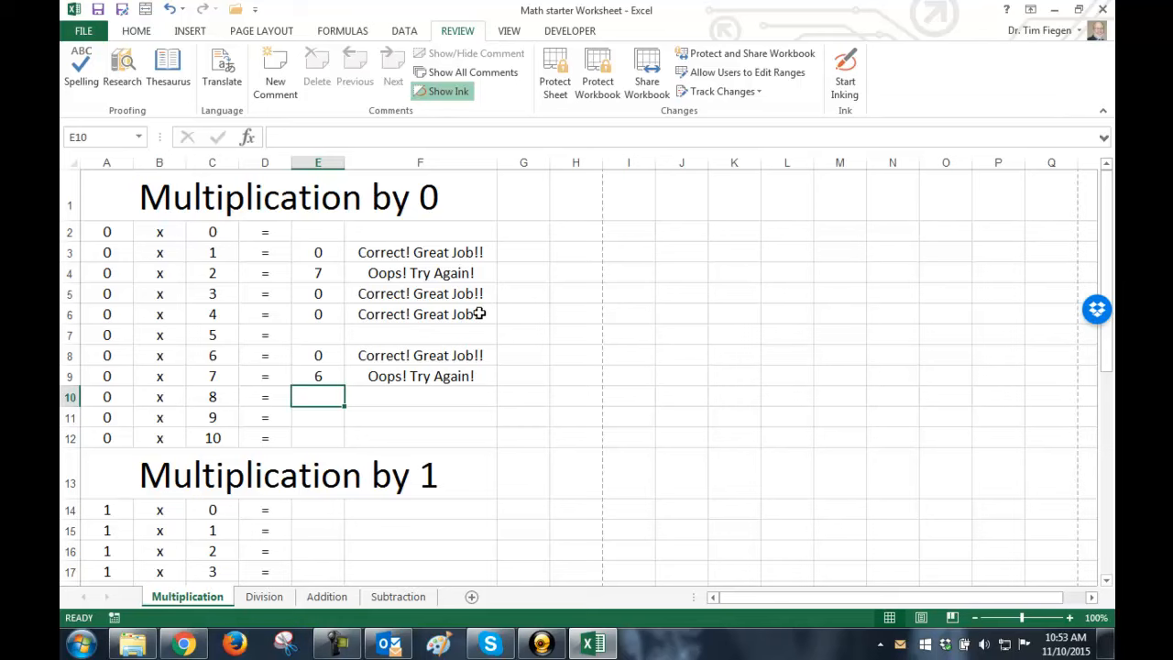
Examine the answer-checking formulas in F6 and F4 on the Multiplication sheet.
{"action": "scroll", "coordinate": [479, 314], "scroll_direction": "down", "scroll_amount": 1}
{"action": "scroll", "coordinate": [479, 314], "scroll_direction": "up", "scroll_amount": 1}
{"action": "left_click", "coordinate": [483, 314]}
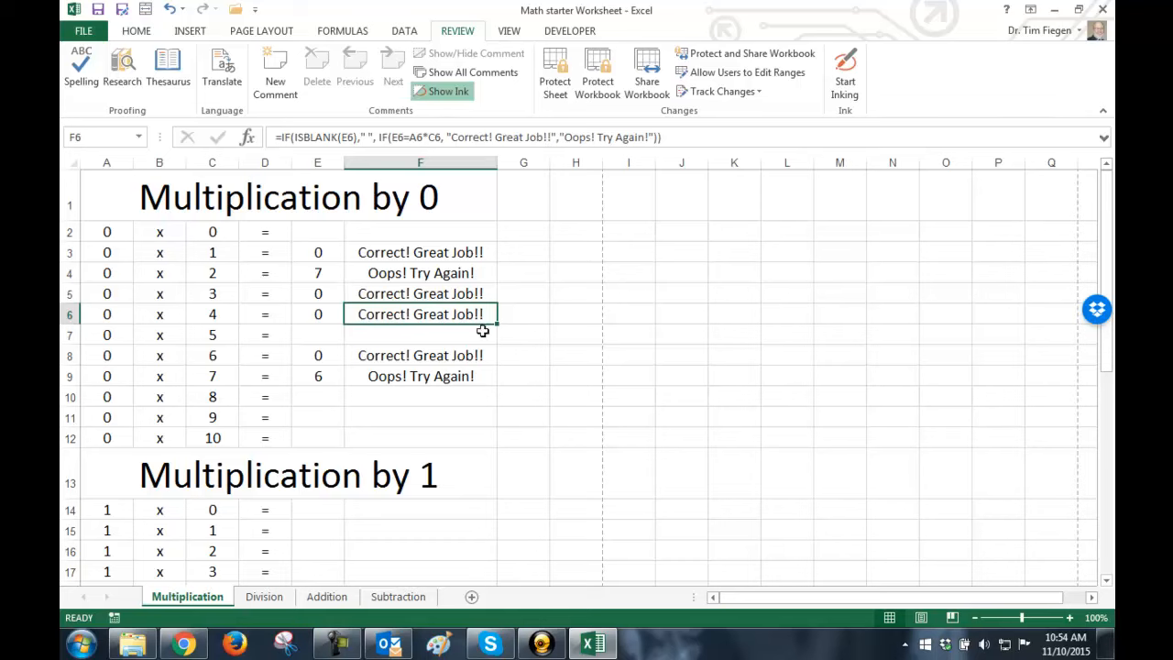
{"action": "left_click", "coordinate": [552, 350]}
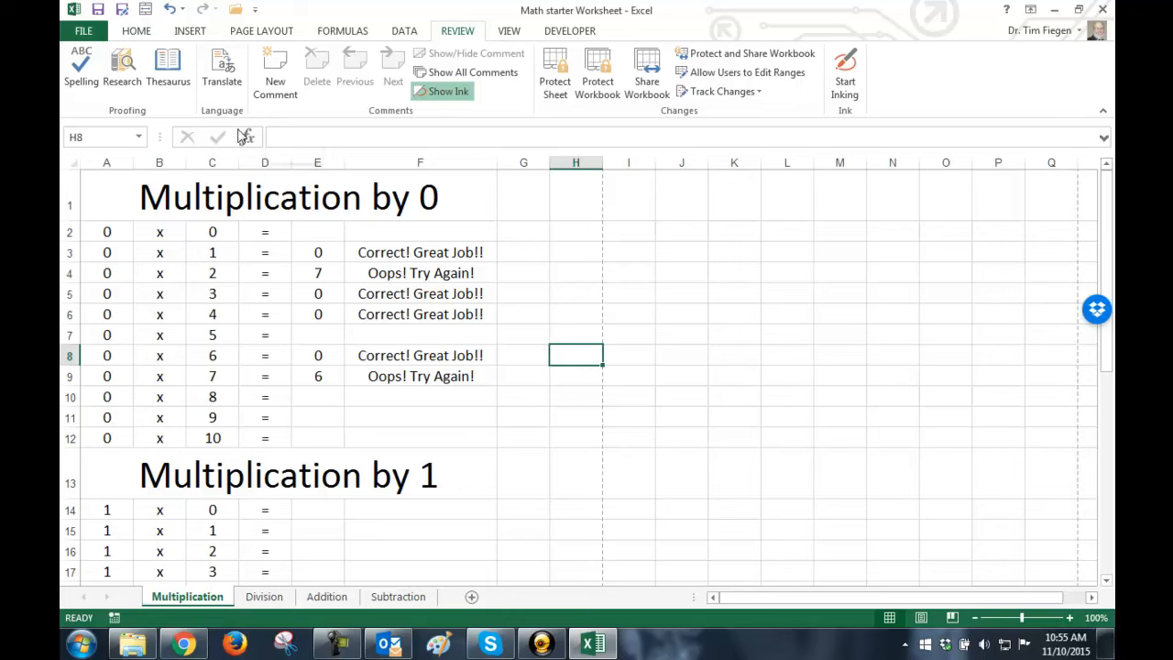
{"action": "left_click", "coordinate": [392, 276]}
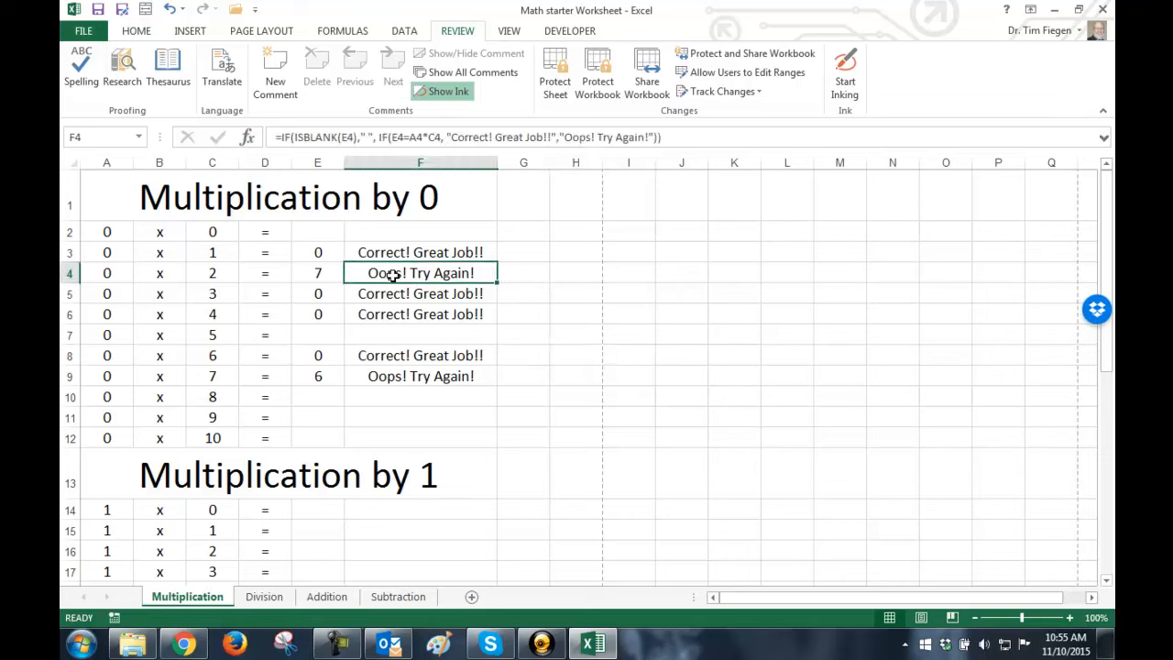
{"action": "left_click", "coordinate": [514, 308]}
{"action": "type", "text": "p"}
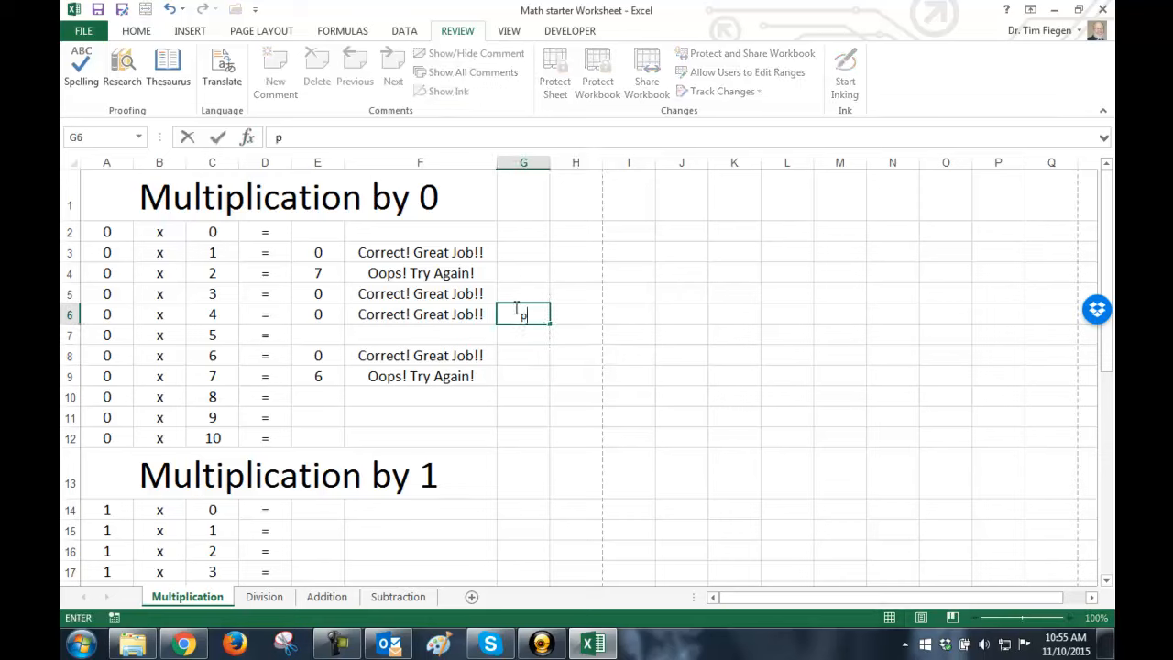
{"action": "key", "text": "BackSpace"}
{"action": "left_click", "coordinate": [526, 354]}
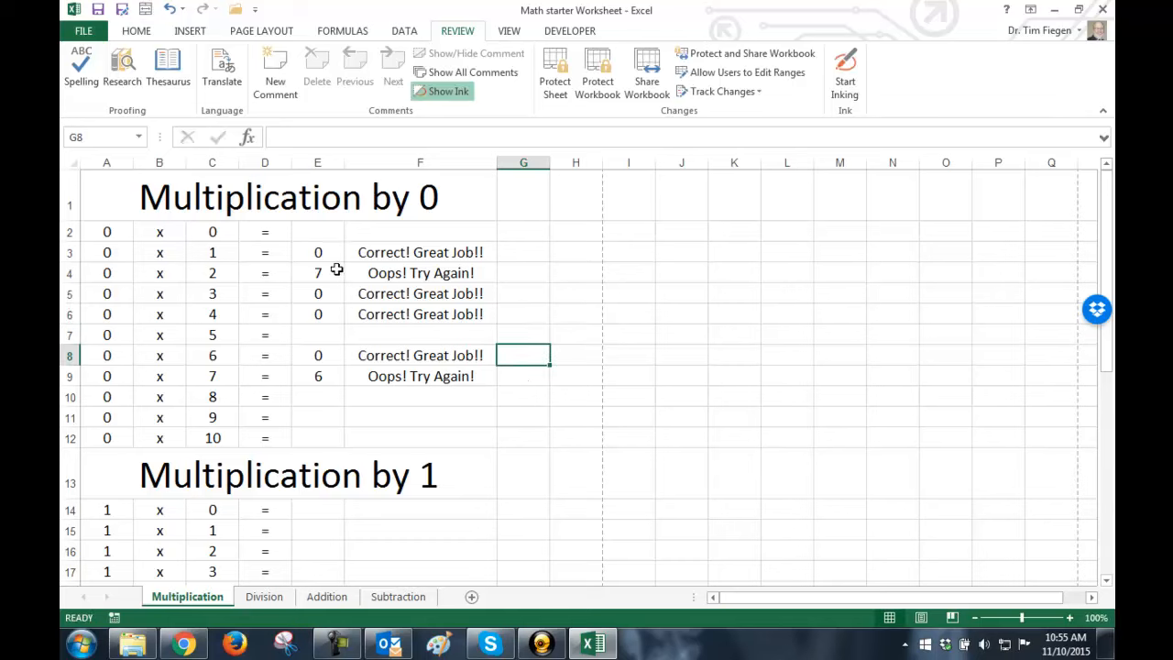
Add a conditional formatting rule to answer cell E3 that gives values equal to 0 a Yellow Fill with Dark Yellow Text.
{"action": "left_click", "coordinate": [322, 254]}
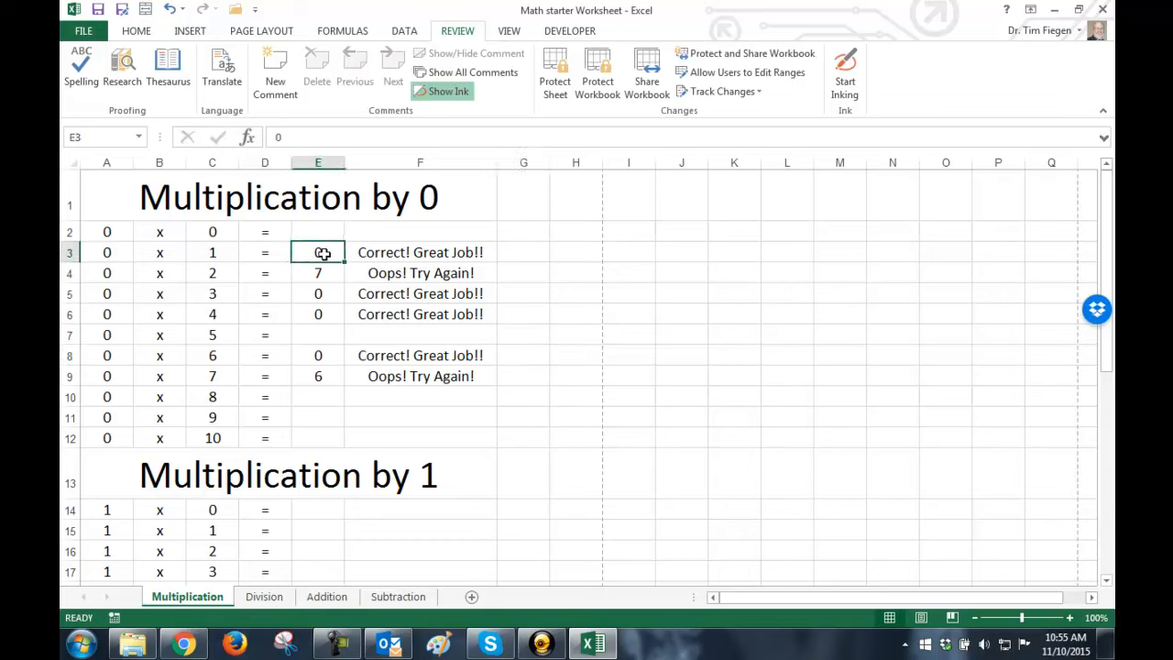
{"action": "left_click", "coordinate": [145, 33]}
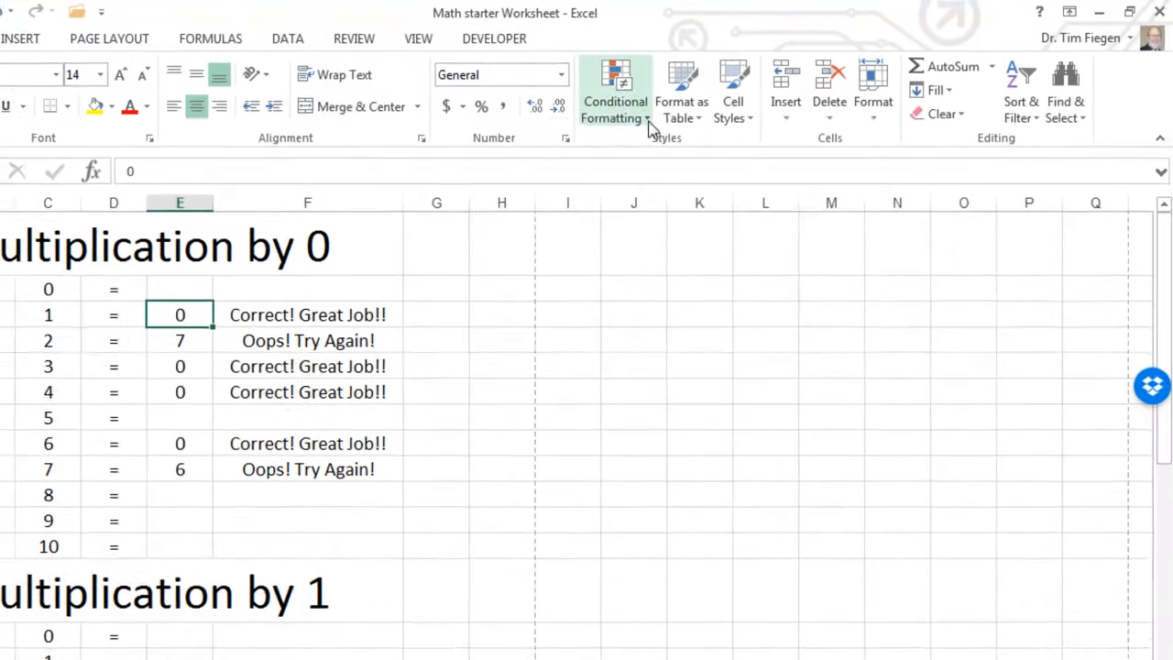
{"action": "left_click", "coordinate": [692, 95]}
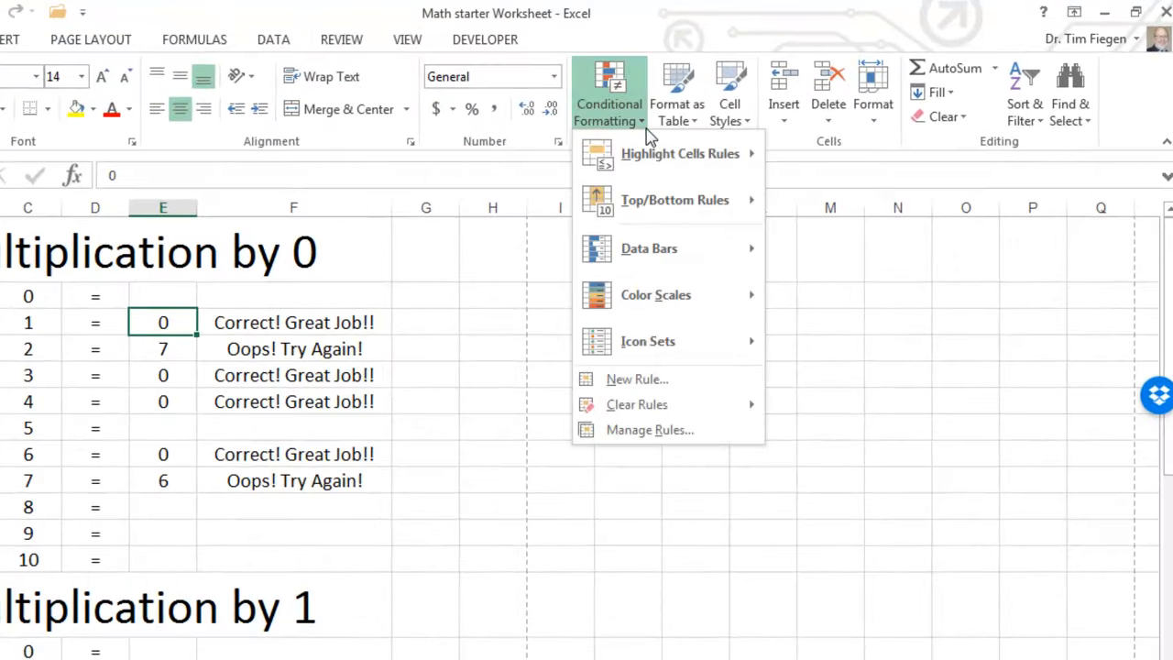
{"action": "mouse_move", "coordinate": [650, 158]}
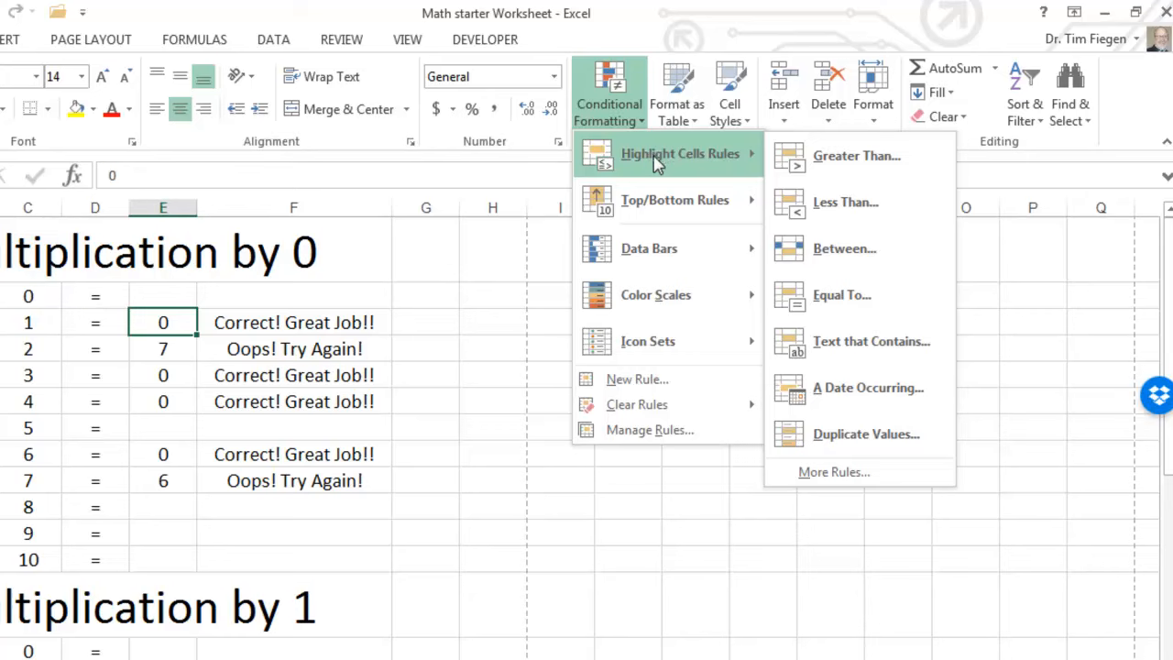
{"action": "left_click", "coordinate": [841, 295]}
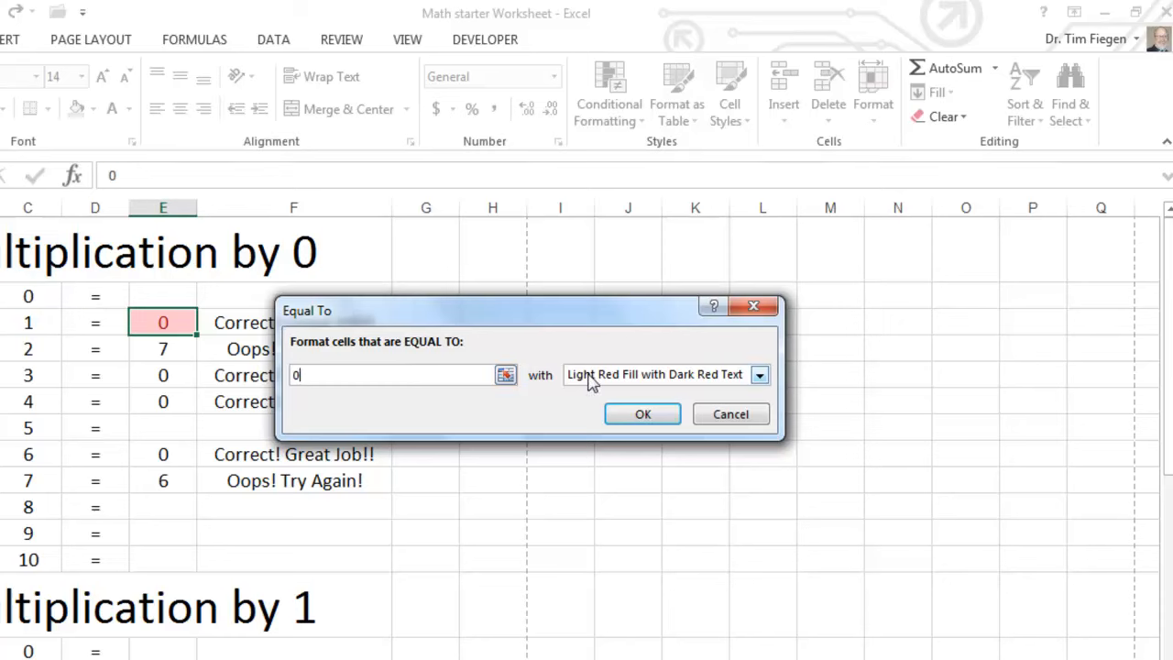
{"action": "left_click", "coordinate": [759, 376]}
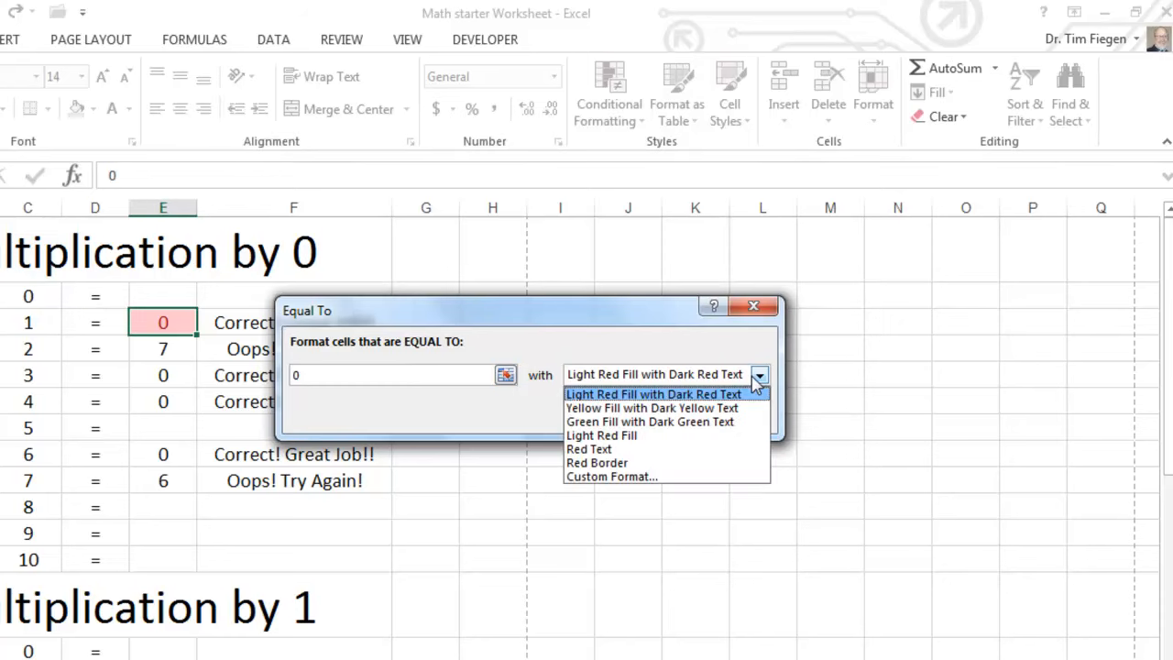
{"action": "left_click", "coordinate": [728, 408]}
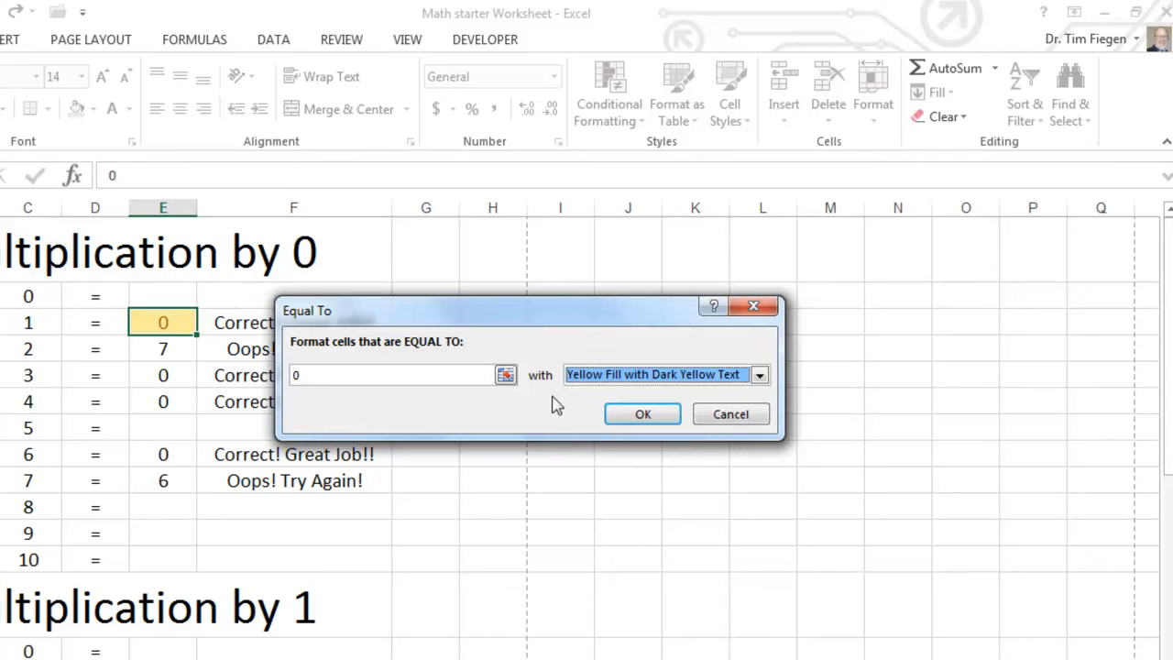
{"action": "left_click", "coordinate": [610, 413]}
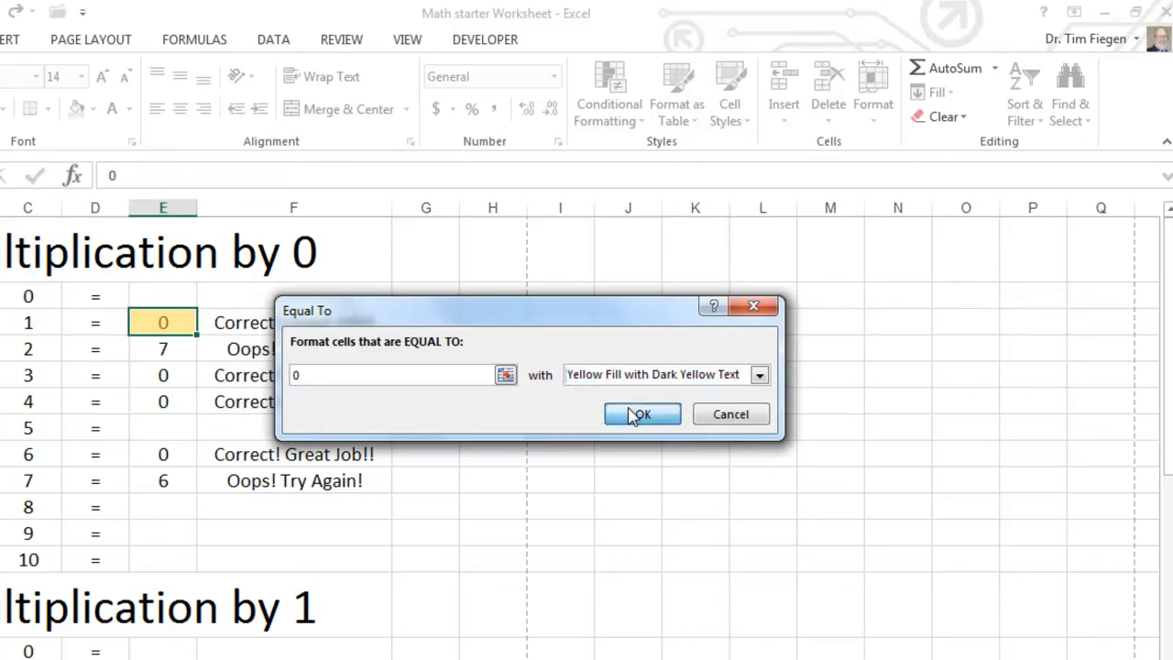
Start a new formatting rule for E3 that formats only cells whose value is not equal to 0.
{"action": "left_click", "coordinate": [632, 125]}
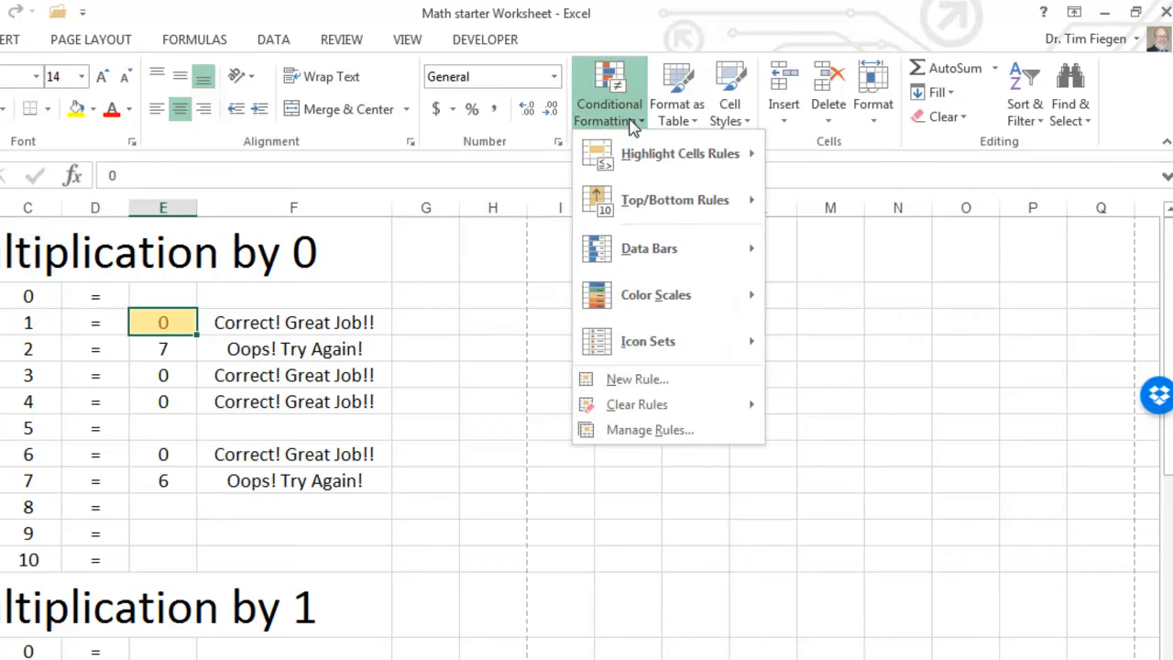
{"action": "left_click", "coordinate": [647, 378]}
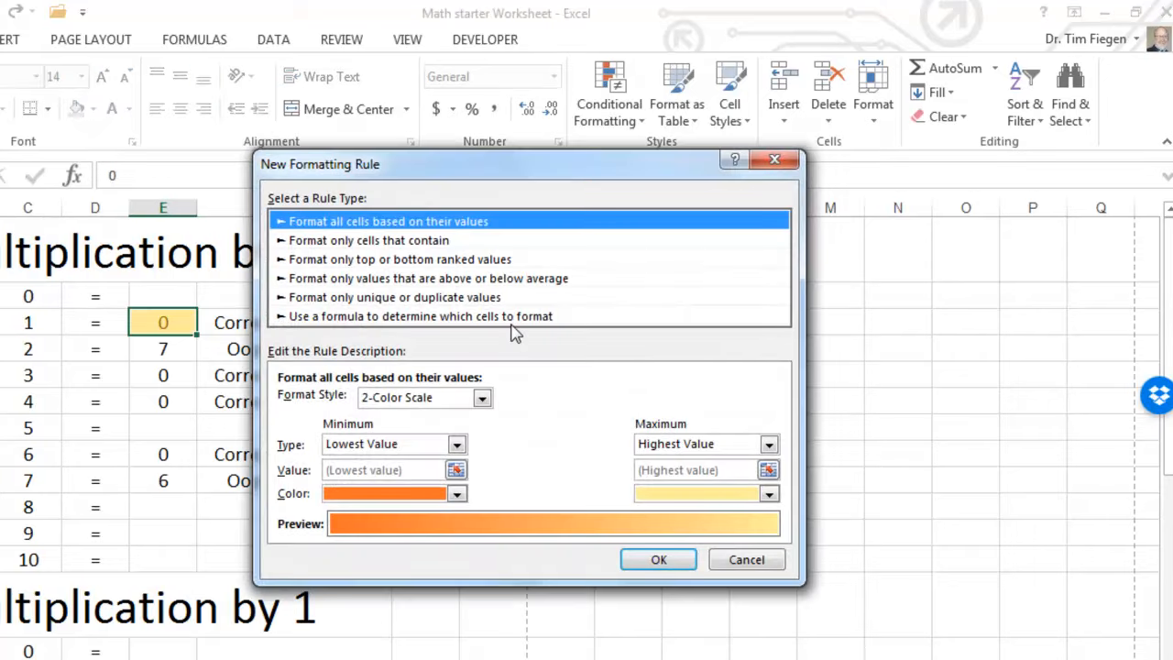
{"action": "left_click", "coordinate": [416, 244]}
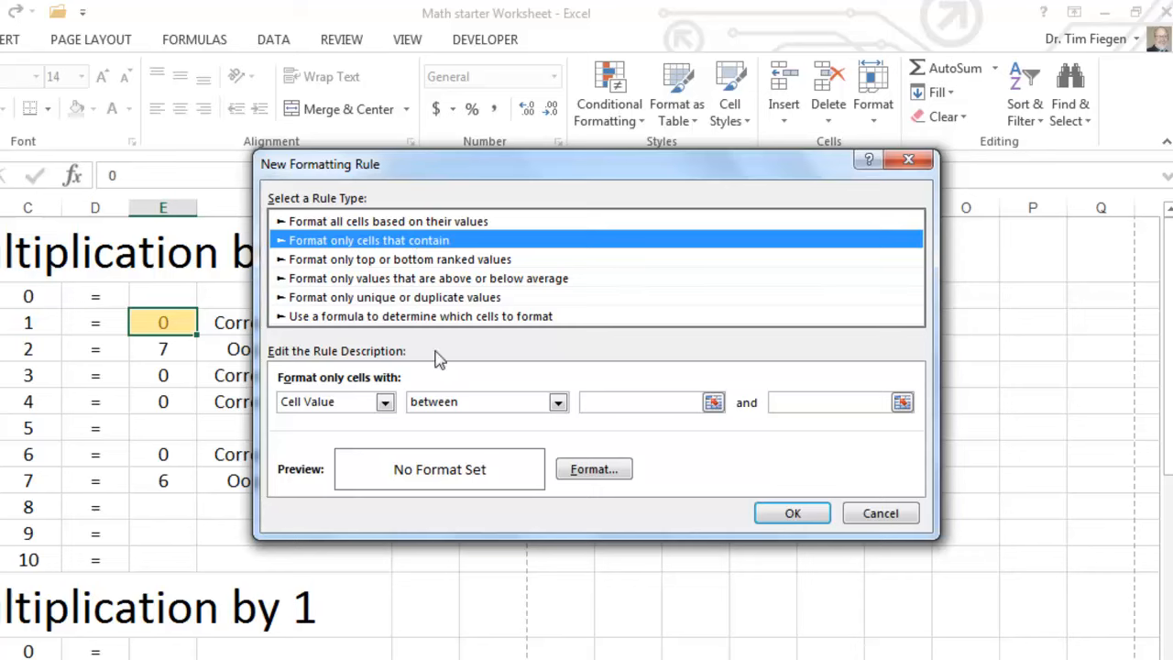
{"action": "left_click", "coordinate": [384, 403]}
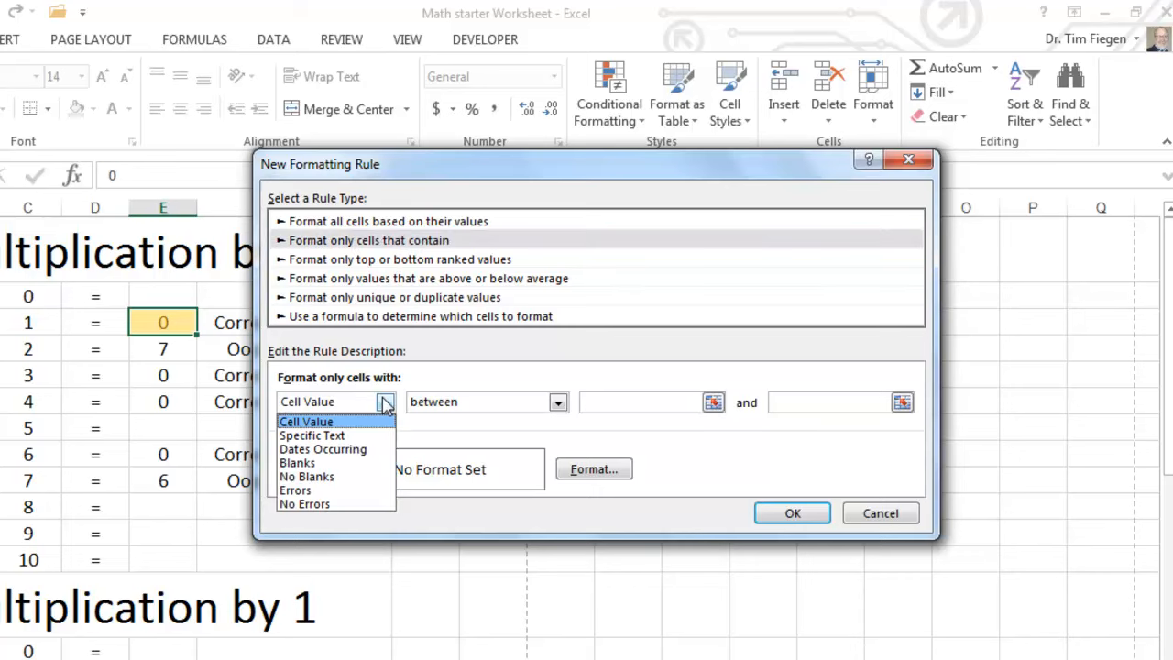
{"action": "left_click", "coordinate": [385, 404]}
{"action": "left_click", "coordinate": [557, 401]}
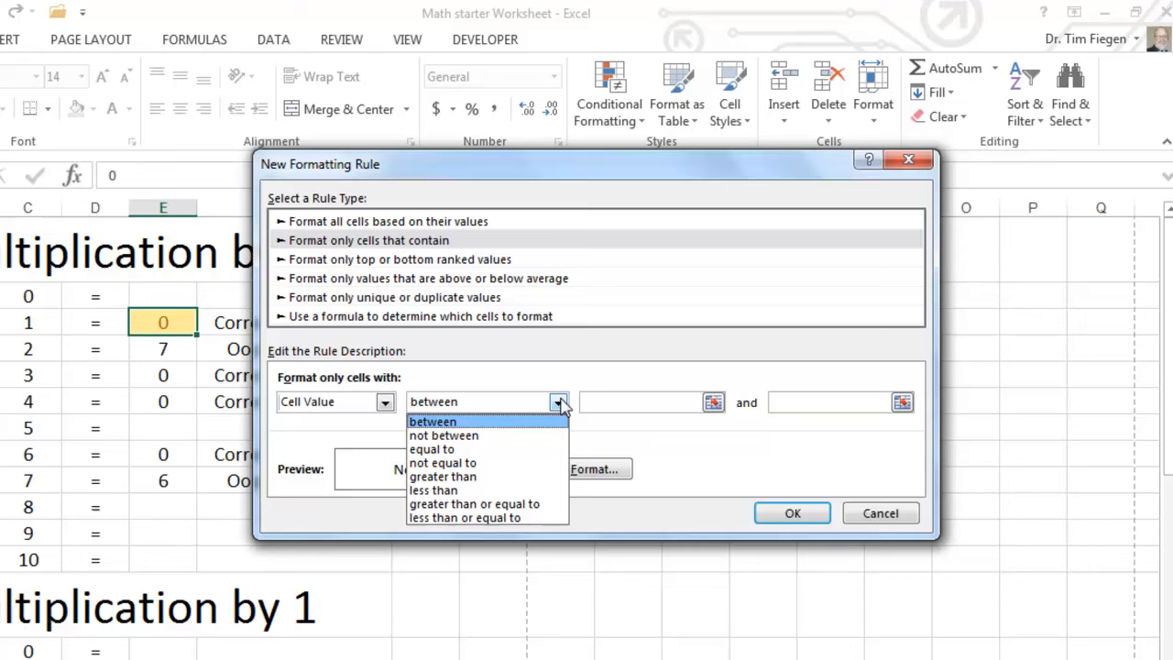
{"action": "left_click", "coordinate": [500, 462]}
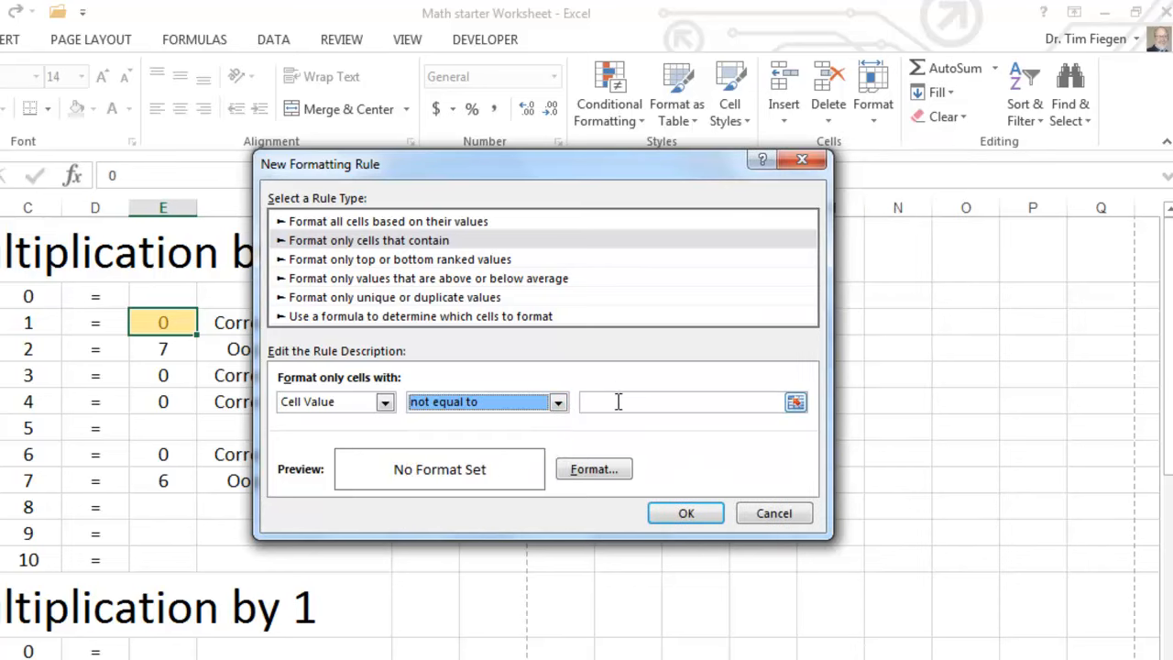
{"action": "left_click", "coordinate": [618, 401]}
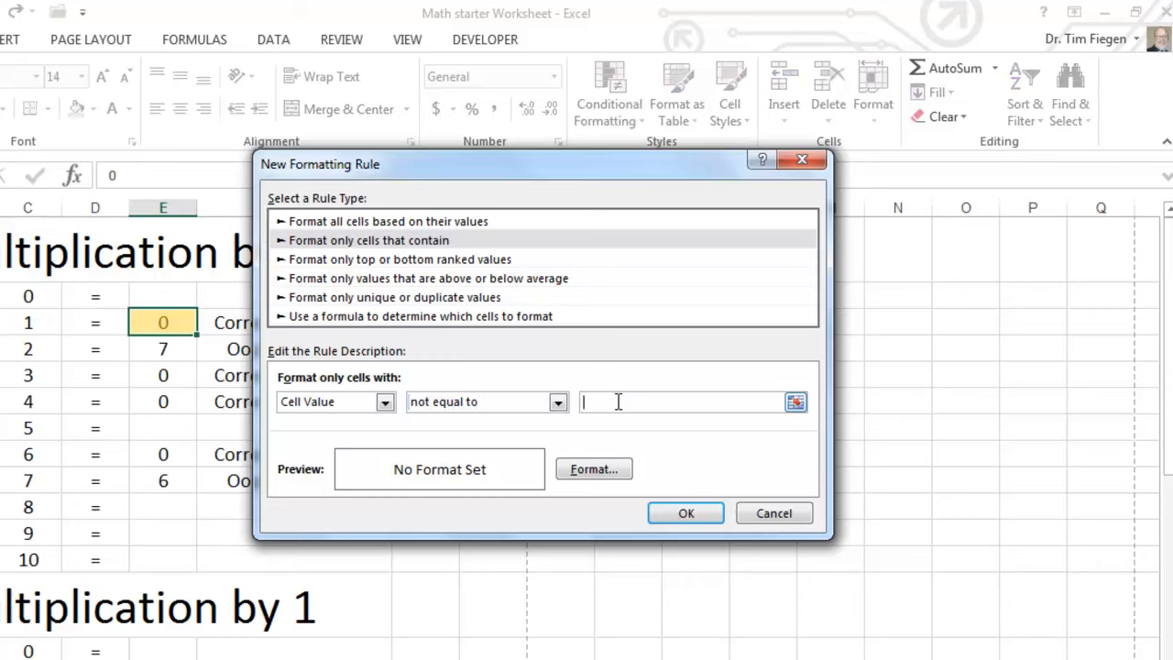
Complete the not-equal-to-0 rule with a bright red background fill and apply it to E3.
{"action": "left_click", "coordinate": [593, 471]}
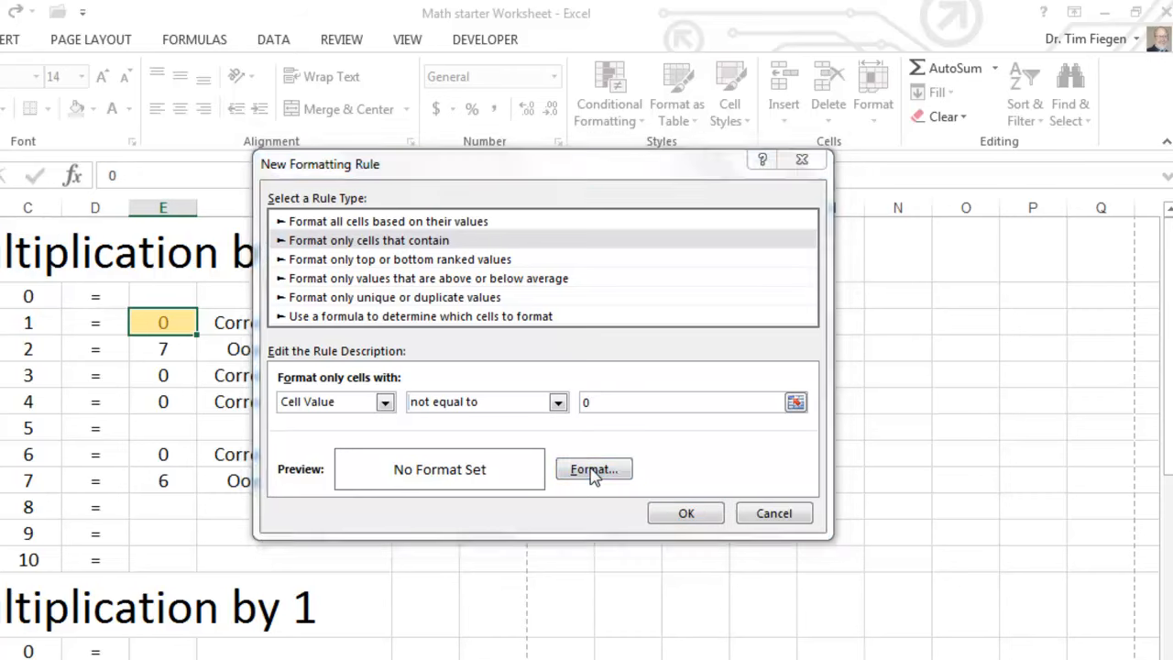
{"action": "left_click", "coordinate": [467, 120]}
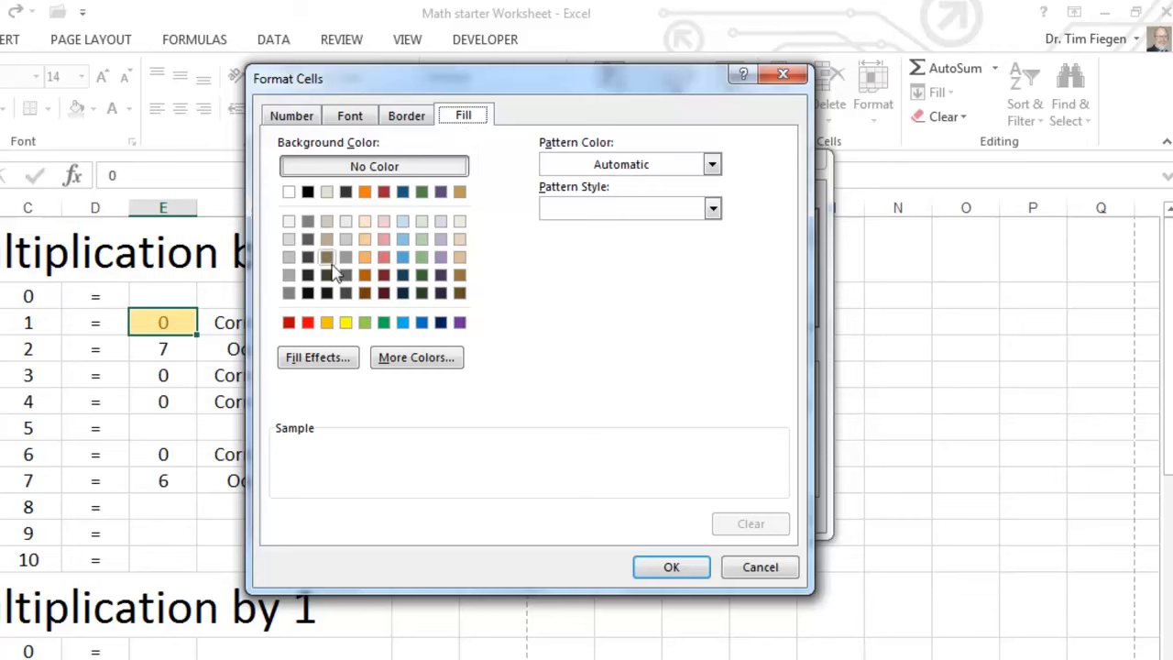
{"action": "left_click", "coordinate": [310, 326]}
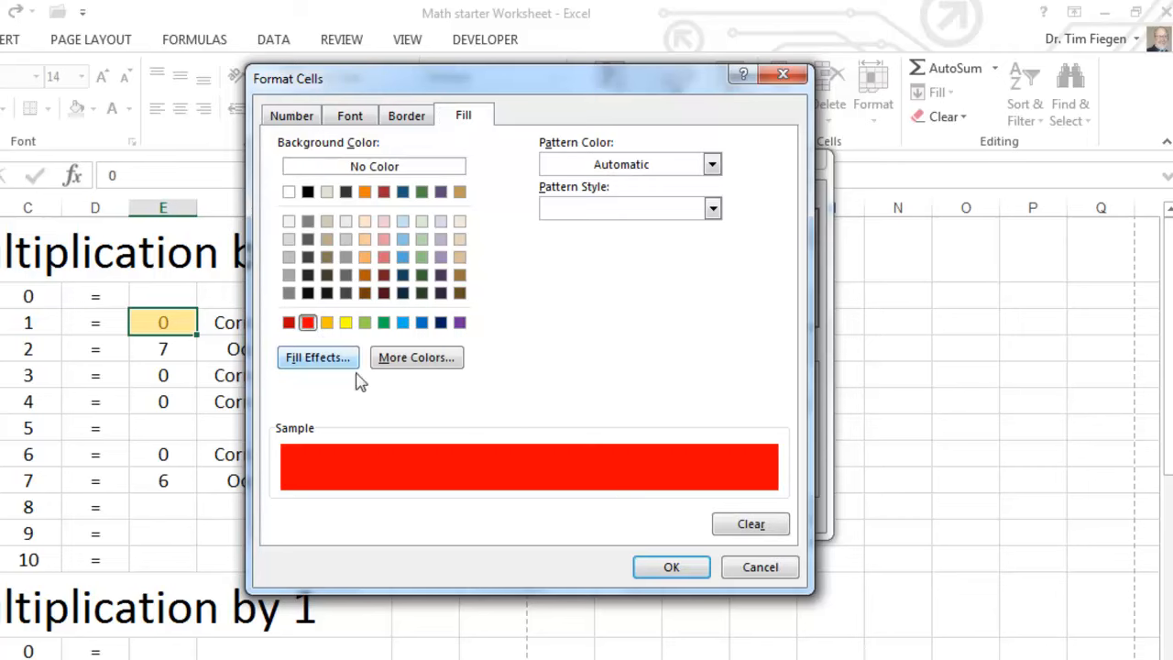
{"action": "left_click", "coordinate": [653, 573]}
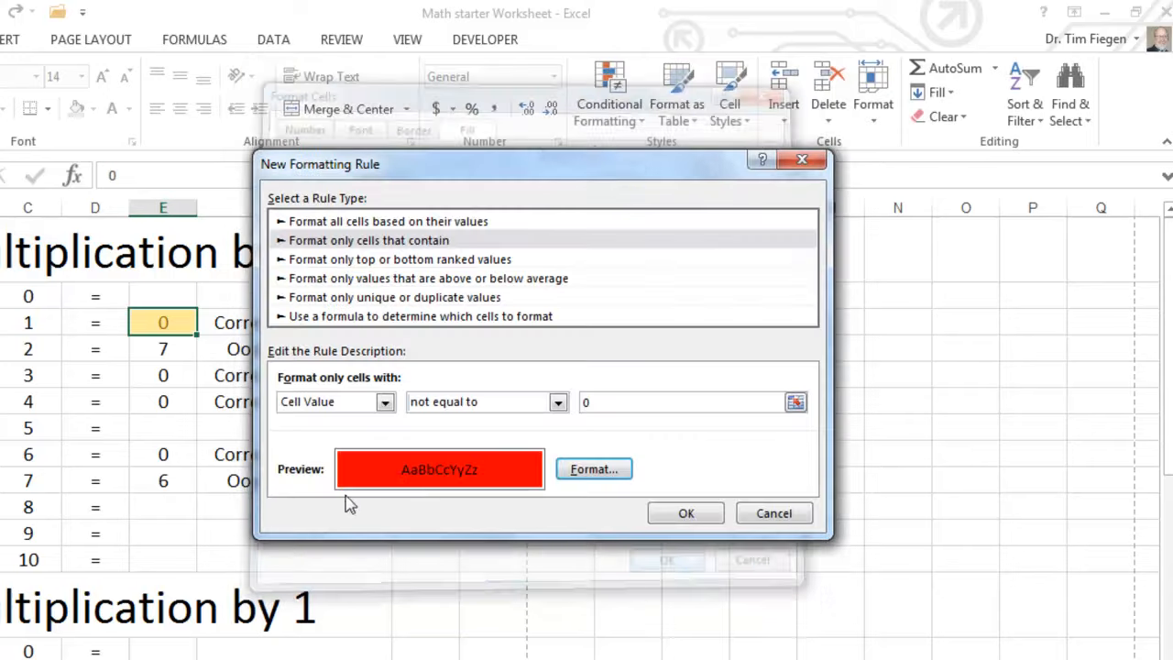
{"action": "left_click", "coordinate": [682, 439]}
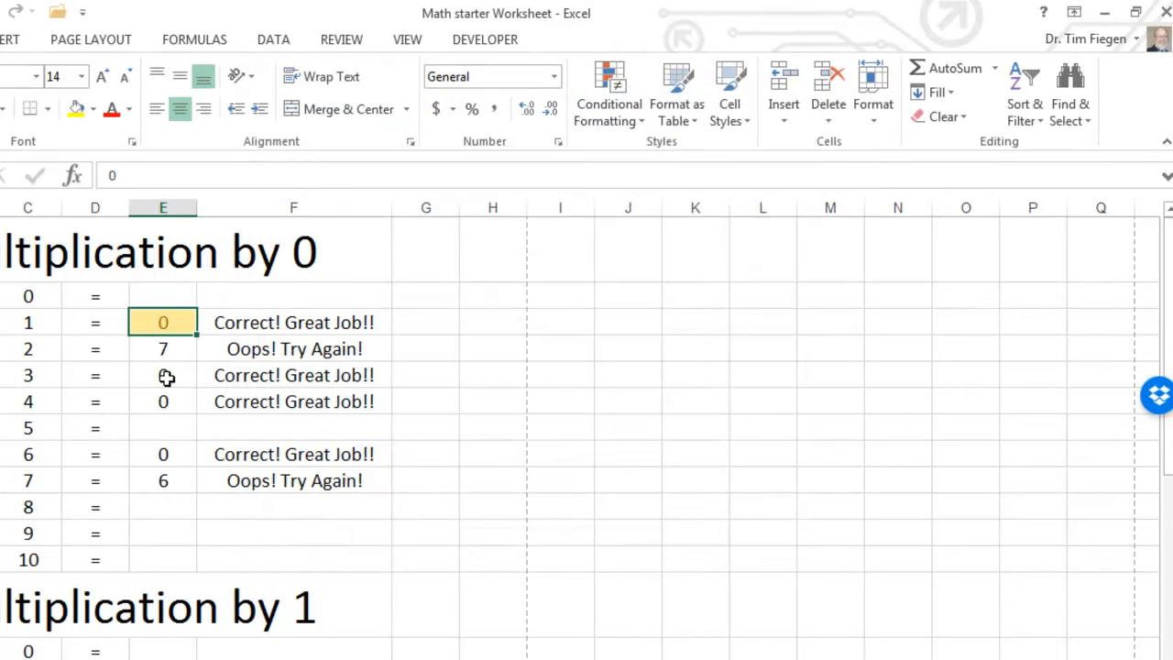
Enter 6 in E3 to test the rule, try filling the cell down through E10, and undo the fill.
{"action": "type", "text": "6"}
{"action": "key", "text": "Return"}
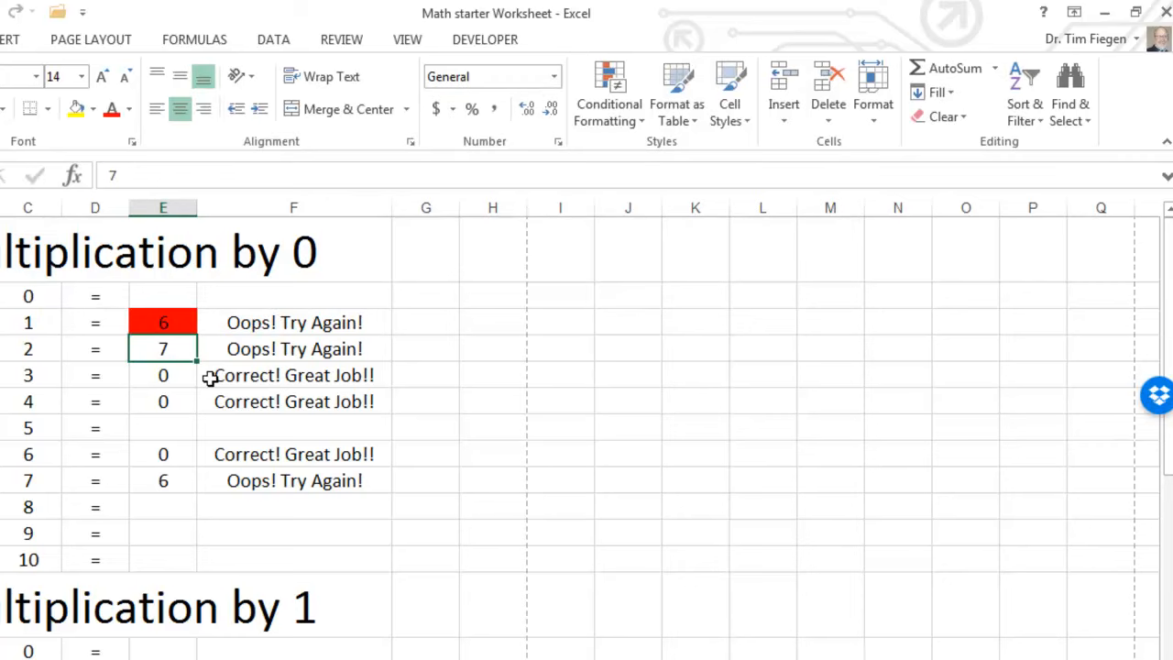
{"action": "left_click", "coordinate": [170, 320]}
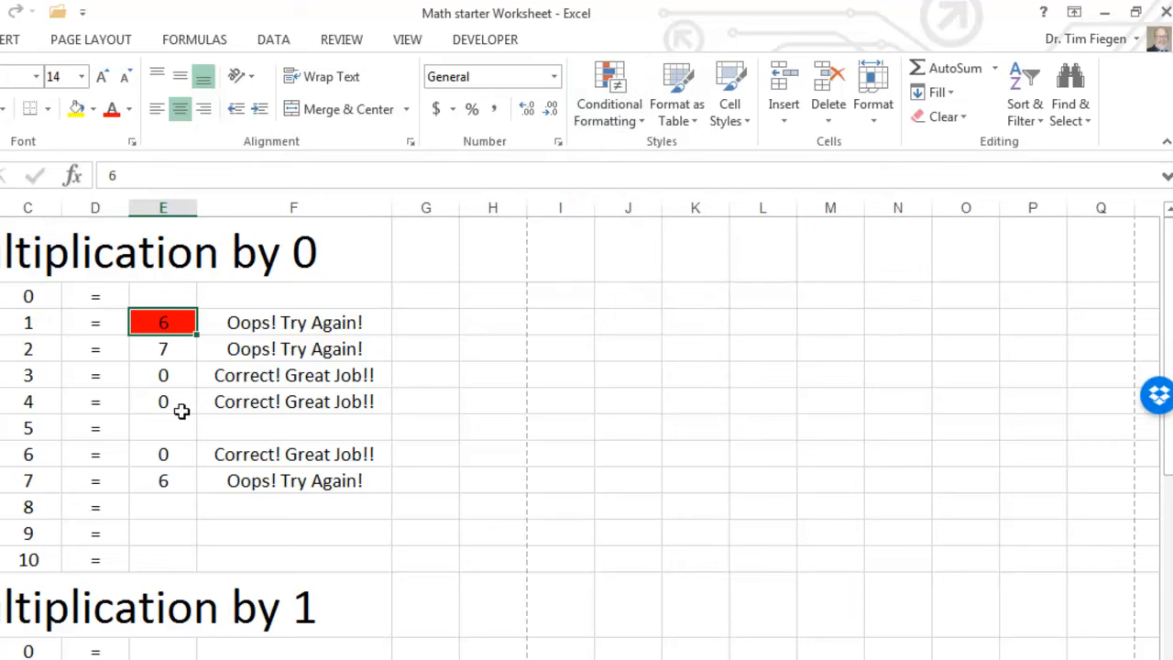
{"action": "left_click_drag", "start_coordinate": [197, 337], "coordinate": [171, 513]}
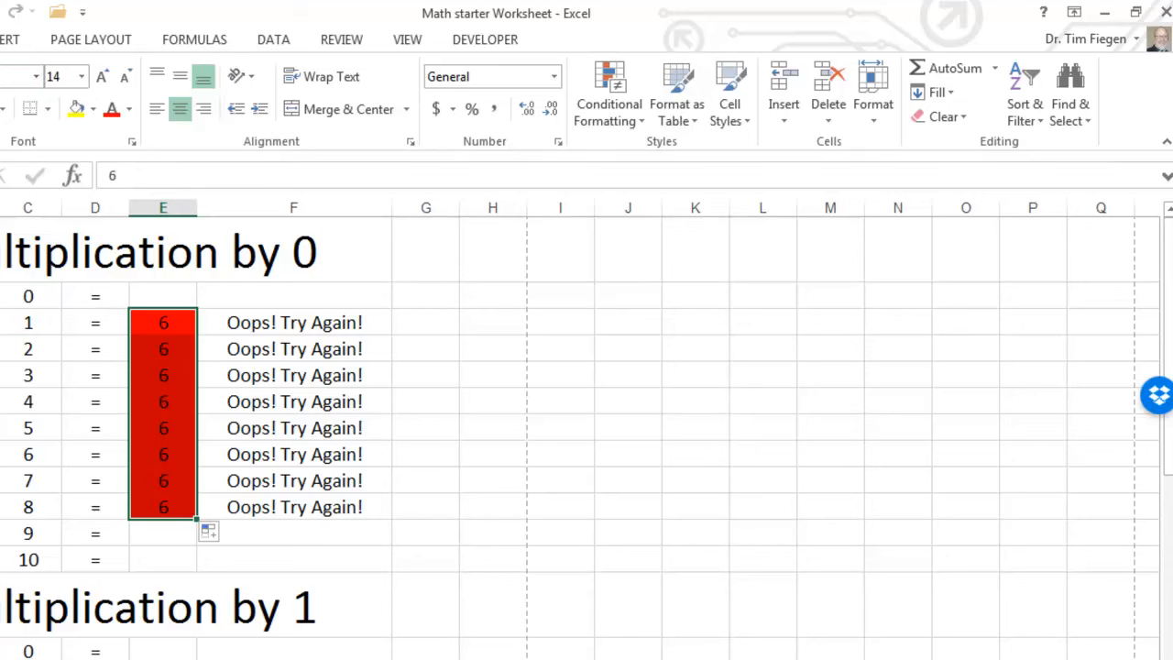
{"action": "key", "text": "ctrl+z"}
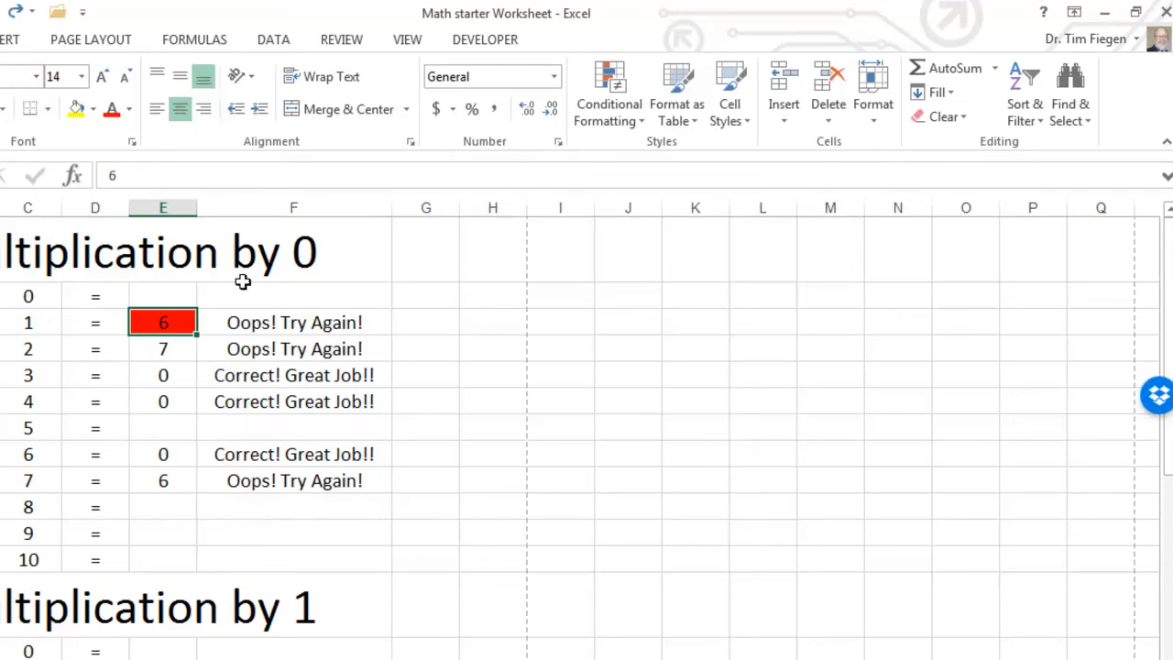
Add another conditional formatting rule to E3 that formats blank cells with No Color as the background.
{"action": "left_click", "coordinate": [644, 121]}
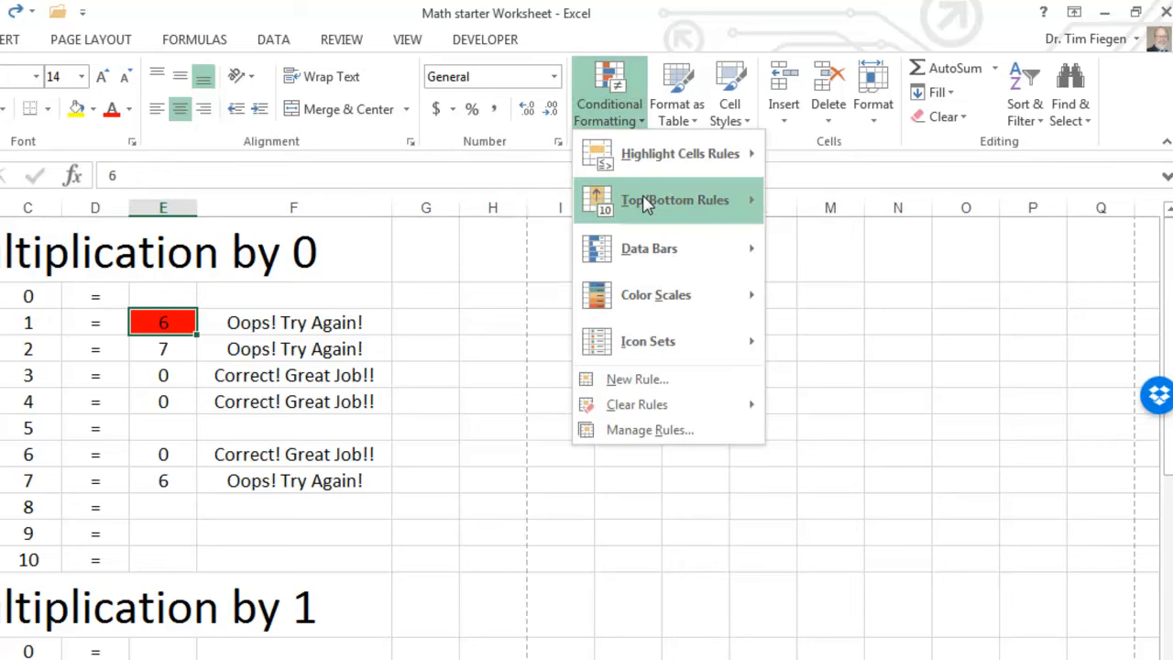
{"action": "mouse_move", "coordinate": [687, 156]}
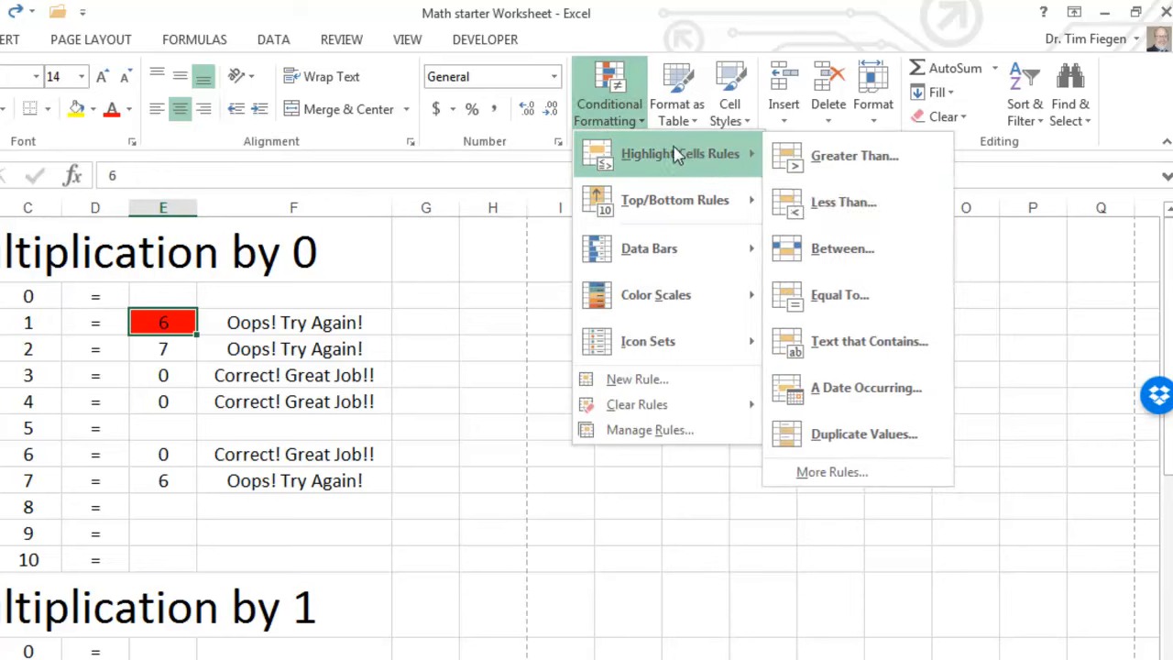
{"action": "left_click", "coordinate": [841, 295]}
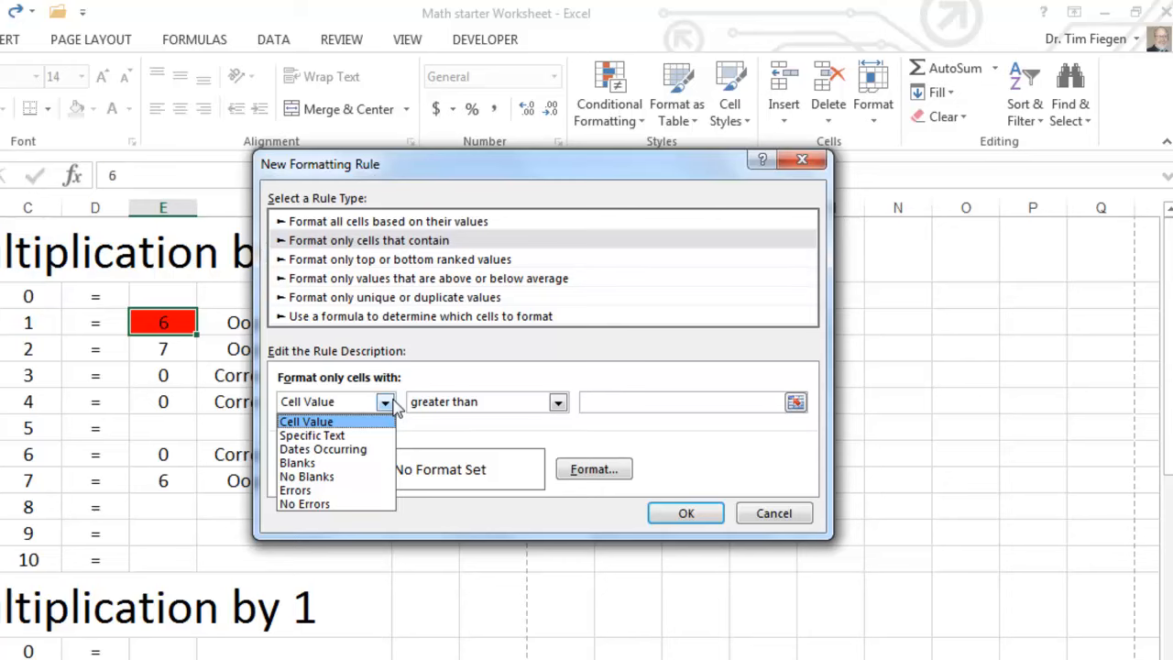
{"action": "left_click", "coordinate": [331, 463]}
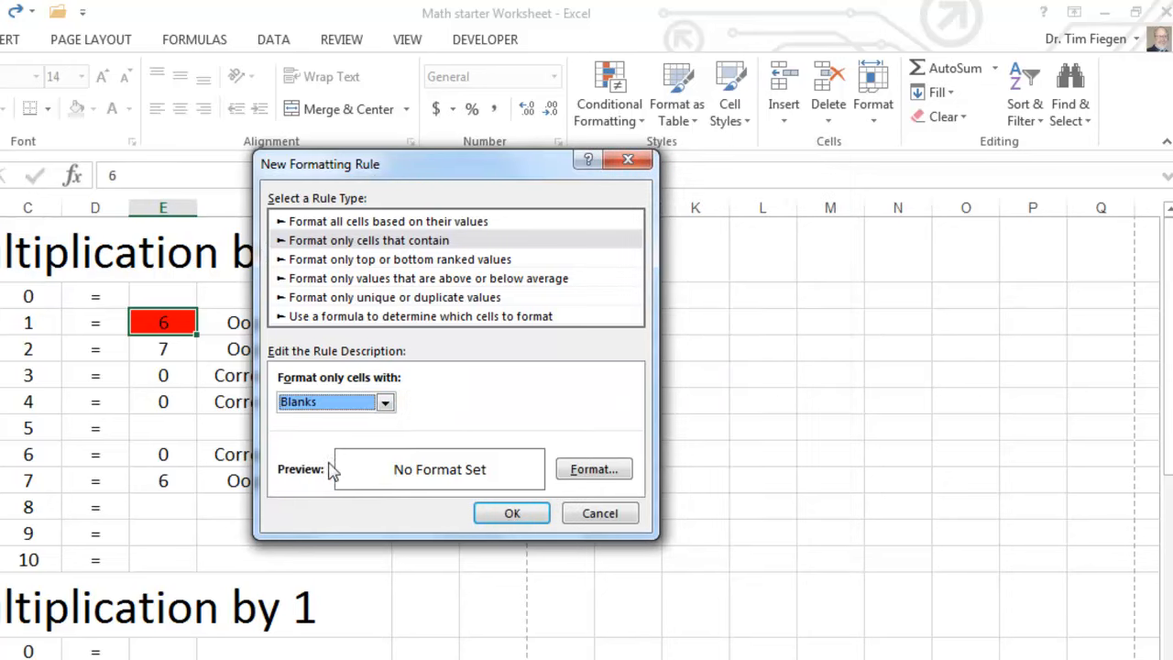
{"action": "left_click", "coordinate": [586, 470]}
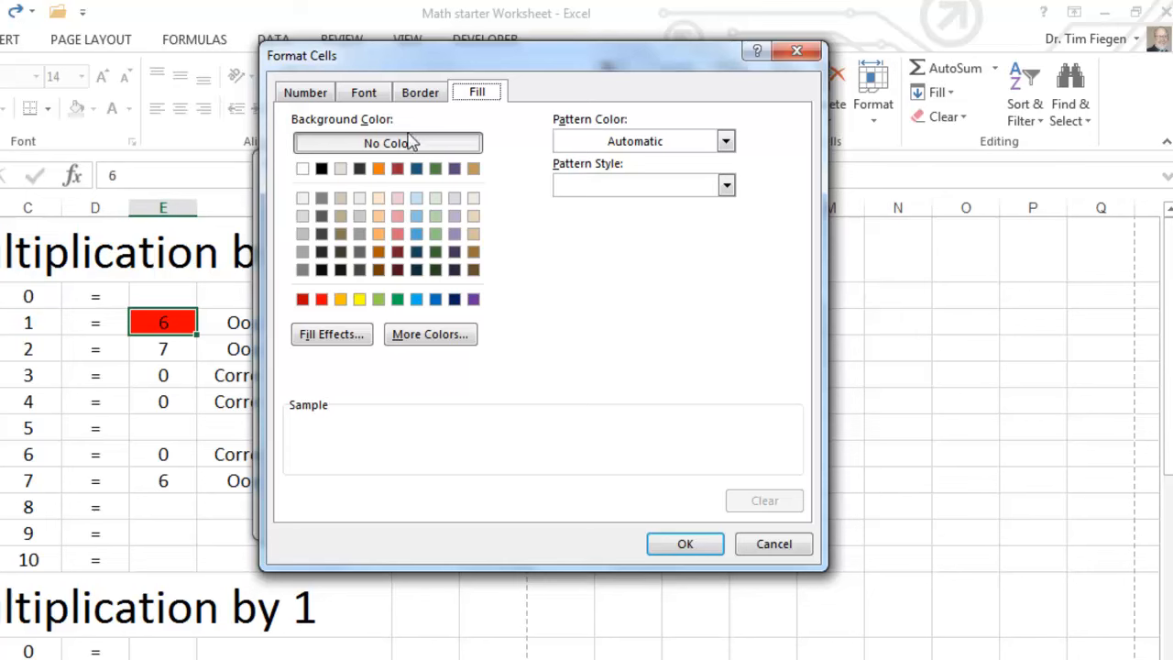
{"action": "left_click", "coordinate": [409, 142]}
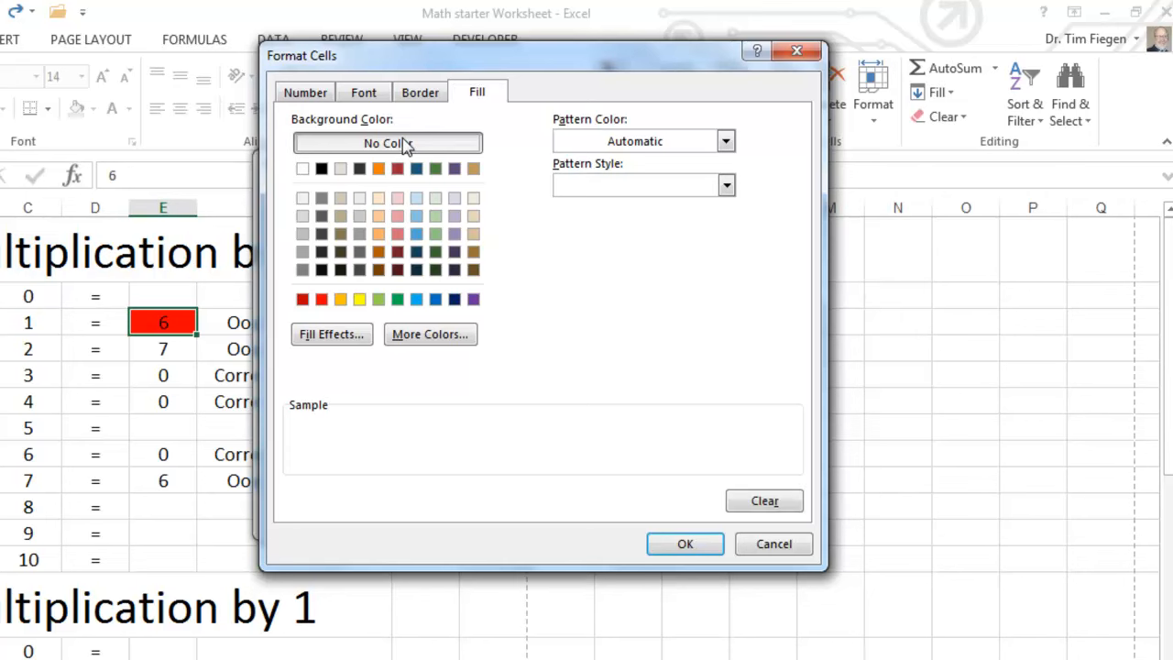
{"action": "left_click", "coordinate": [705, 550]}
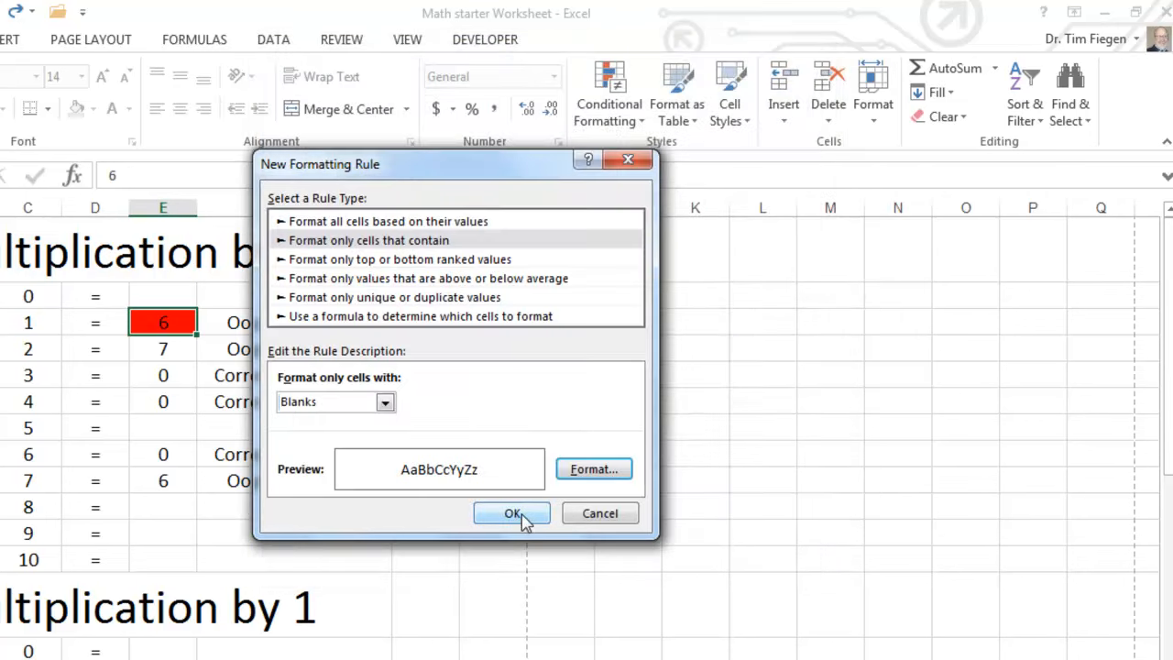
{"action": "left_click", "coordinate": [512, 513]}
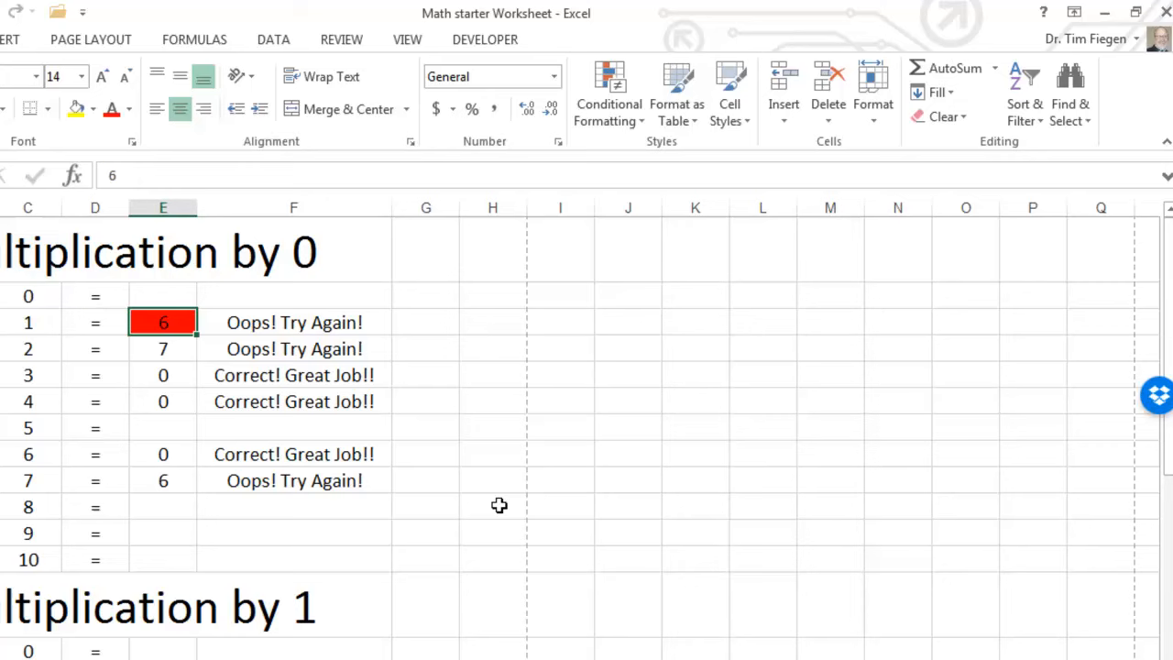
Test the formatting rules in E3 by entering 0 and then clearing the cell's contents.
{"action": "left_click", "coordinate": [166, 379]}
{"action": "left_click", "coordinate": [175, 320]}
{"action": "type", "text": "0"}
{"action": "key", "text": "Return"}
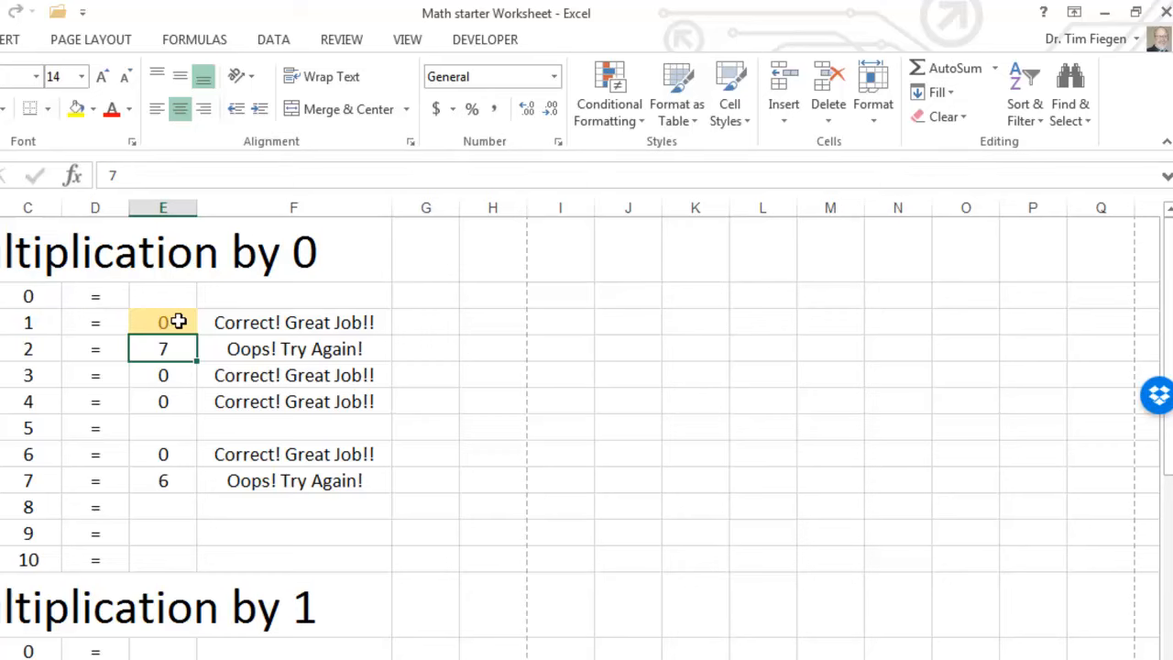
{"action": "left_click", "coordinate": [178, 322]}
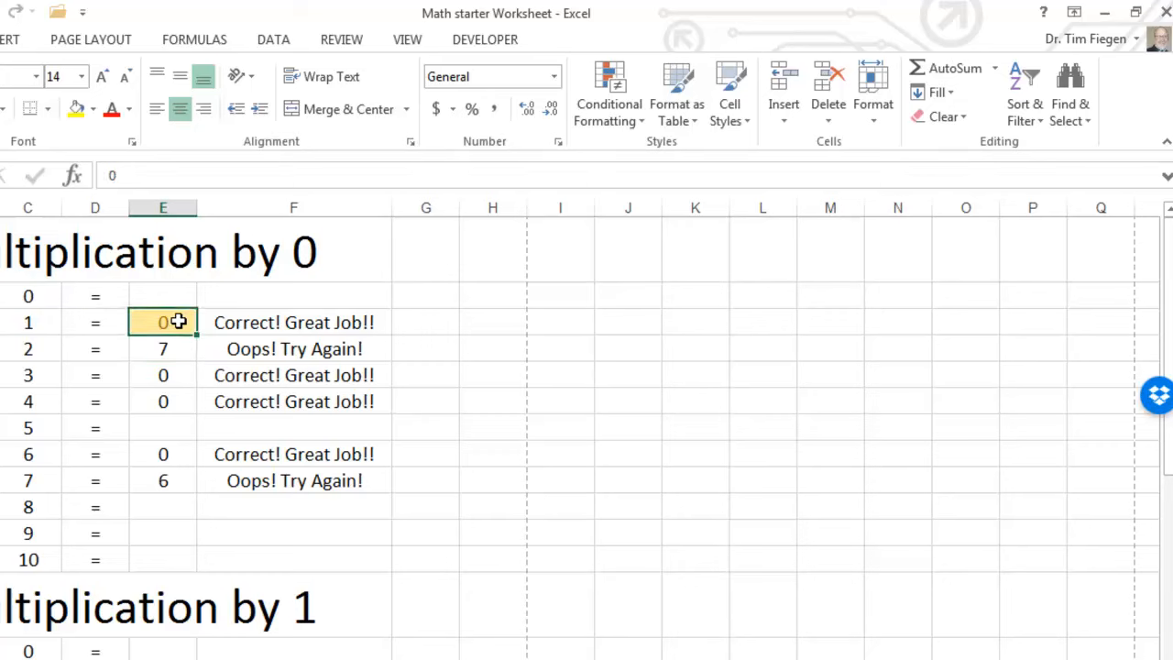
{"action": "left_click", "coordinate": [152, 175]}
{"action": "key", "text": "BackSpace"}
{"action": "key", "text": "Return"}
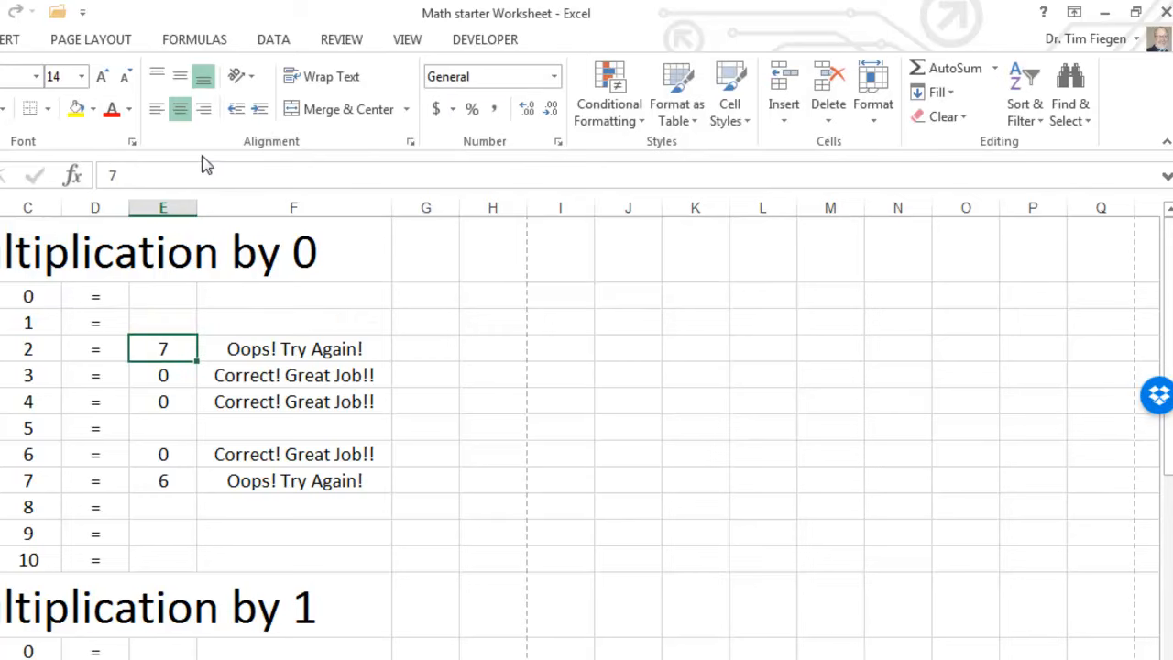
Test the conditional formatting in E3 by entering the correct answer 0 and replacing it with 7.
{"action": "left_click", "coordinate": [150, 320]}
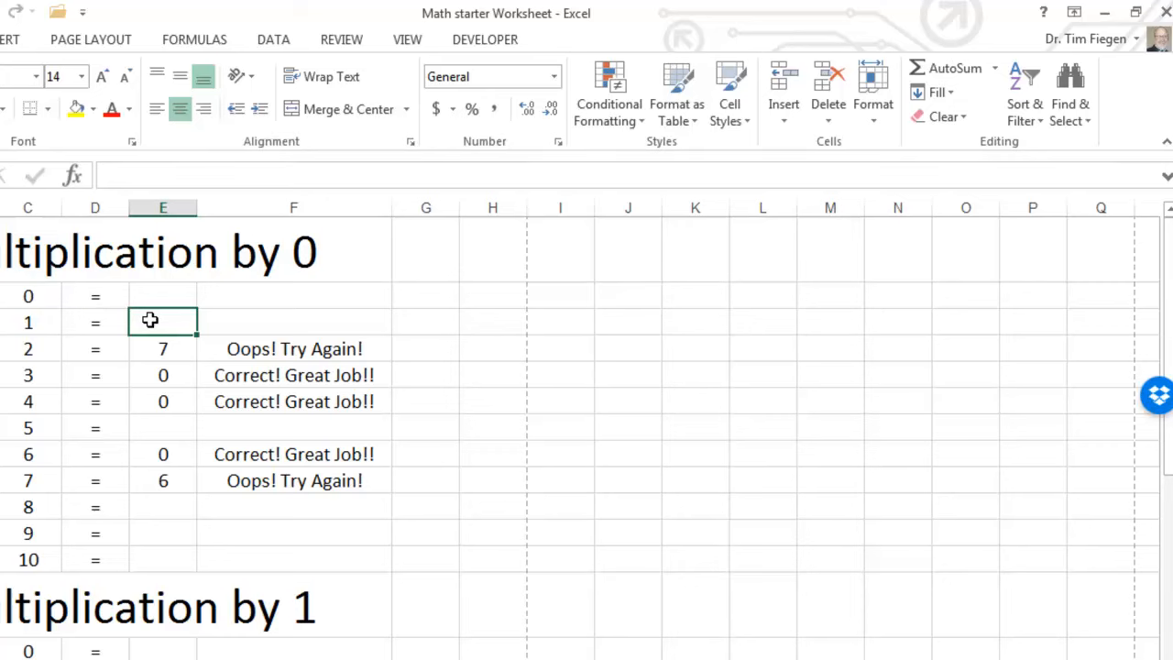
{"action": "type", "text": "0"}
{"action": "key", "text": "Return"}
{"action": "left_click", "coordinate": [150, 319]}
{"action": "left_click_drag", "start_coordinate": [140, 174], "coordinate": [83, 175]}
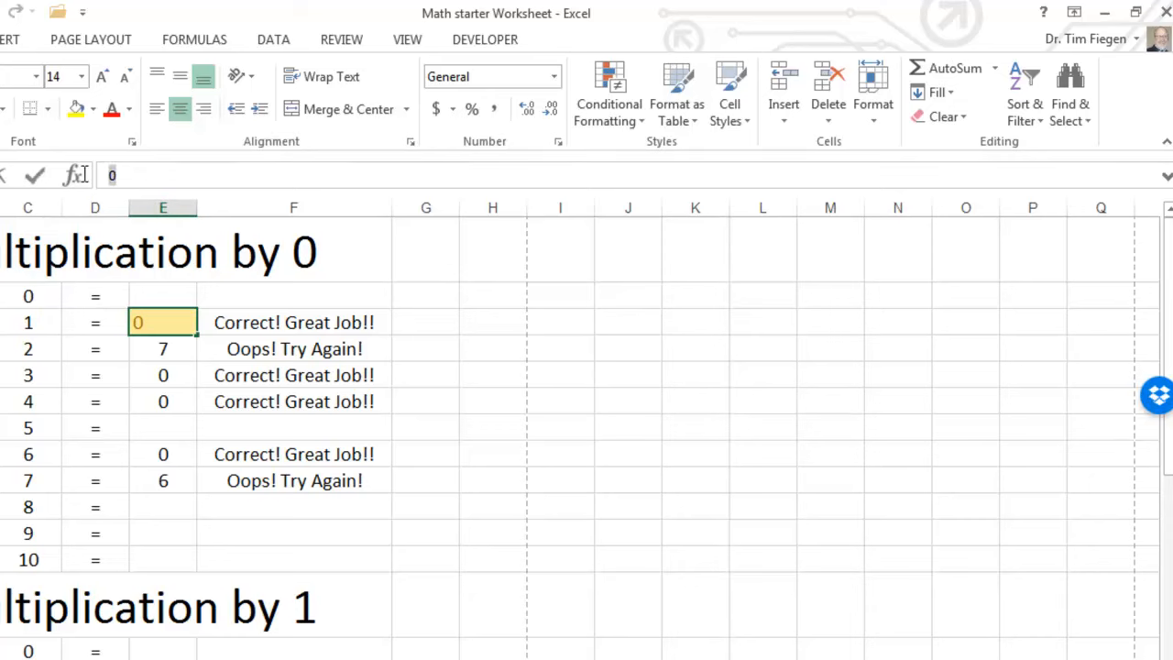
{"action": "type", "text": "7"}
{"action": "key", "text": "Return"}
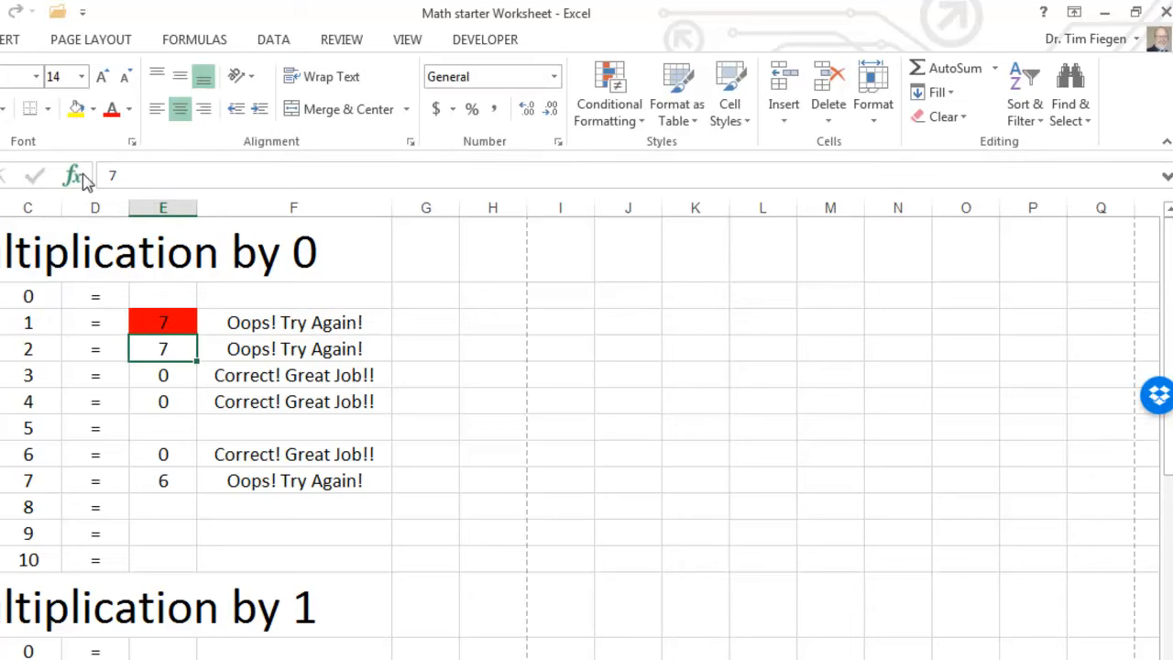
{"action": "left_click_drag", "start_coordinate": [145, 178], "coordinate": [108, 174]}
{"action": "key", "text": "BackSpace"}
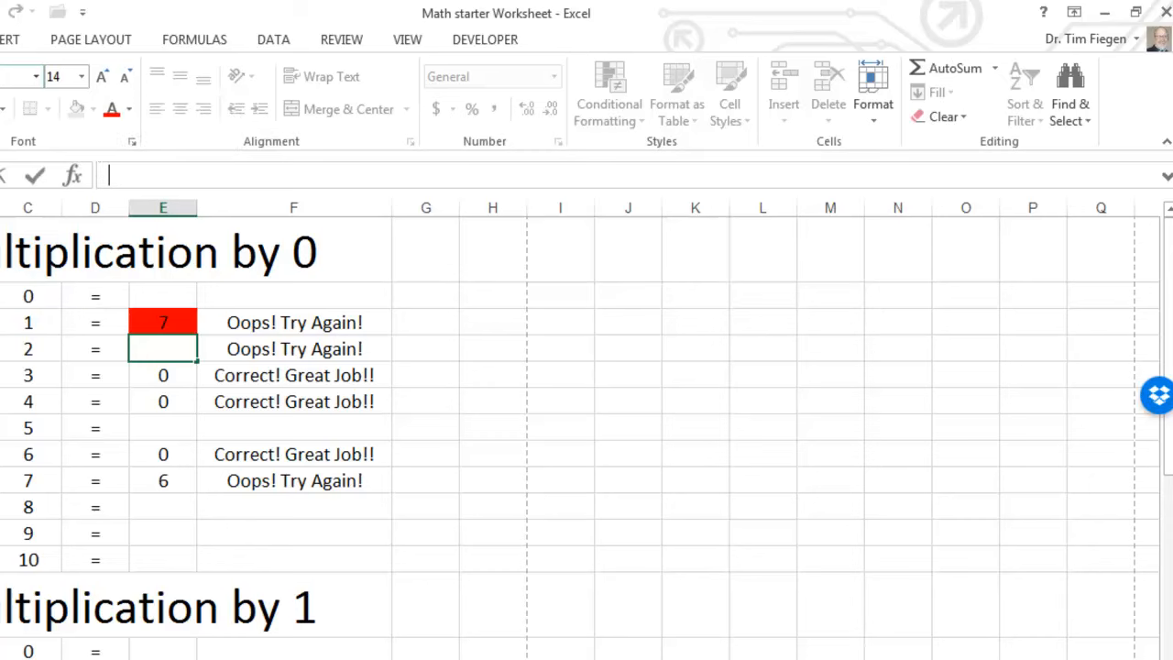
{"action": "type", "text": "7"}
{"action": "left_click", "coordinate": [189, 388]}
Clear the answer in E3 and fill the blank cell down through E12 to copy its conditional formatting.
{"action": "left_click", "coordinate": [179, 319]}
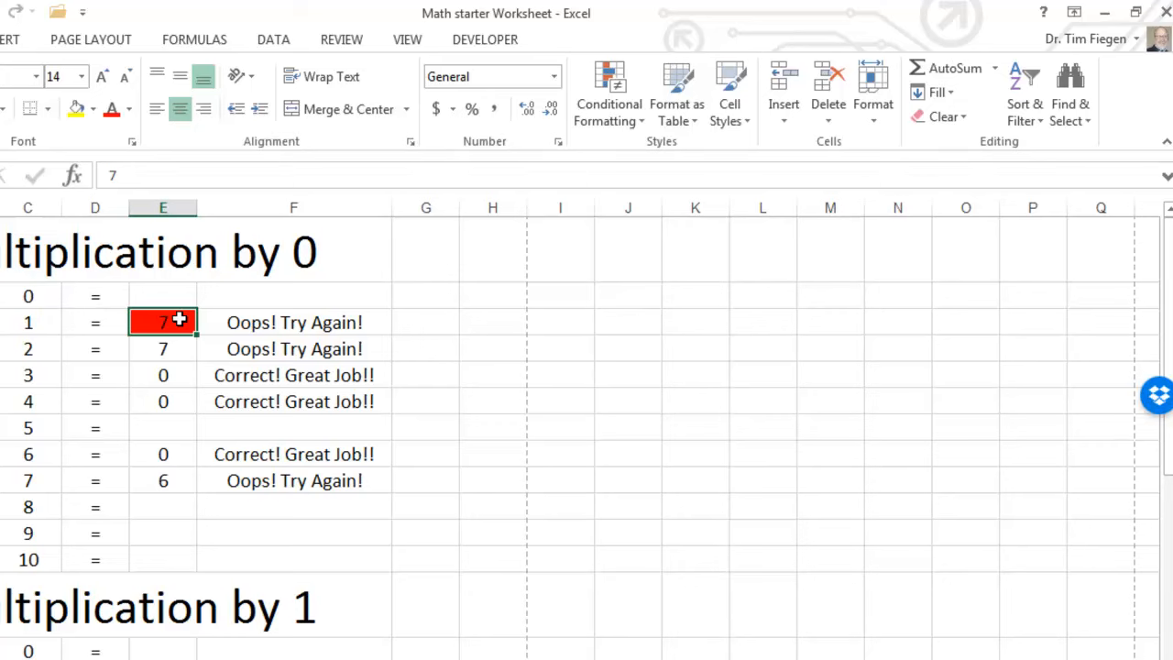
{"action": "key", "text": "BackSpace"}
{"action": "key", "text": "Return"}
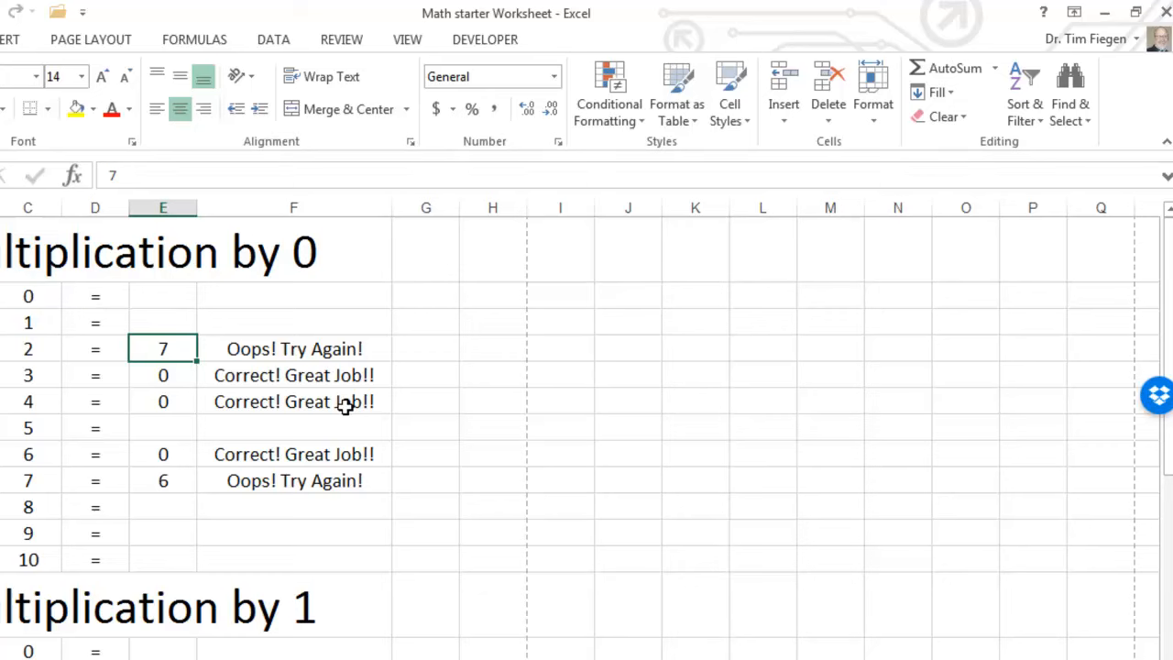
{"action": "left_click", "coordinate": [170, 324]}
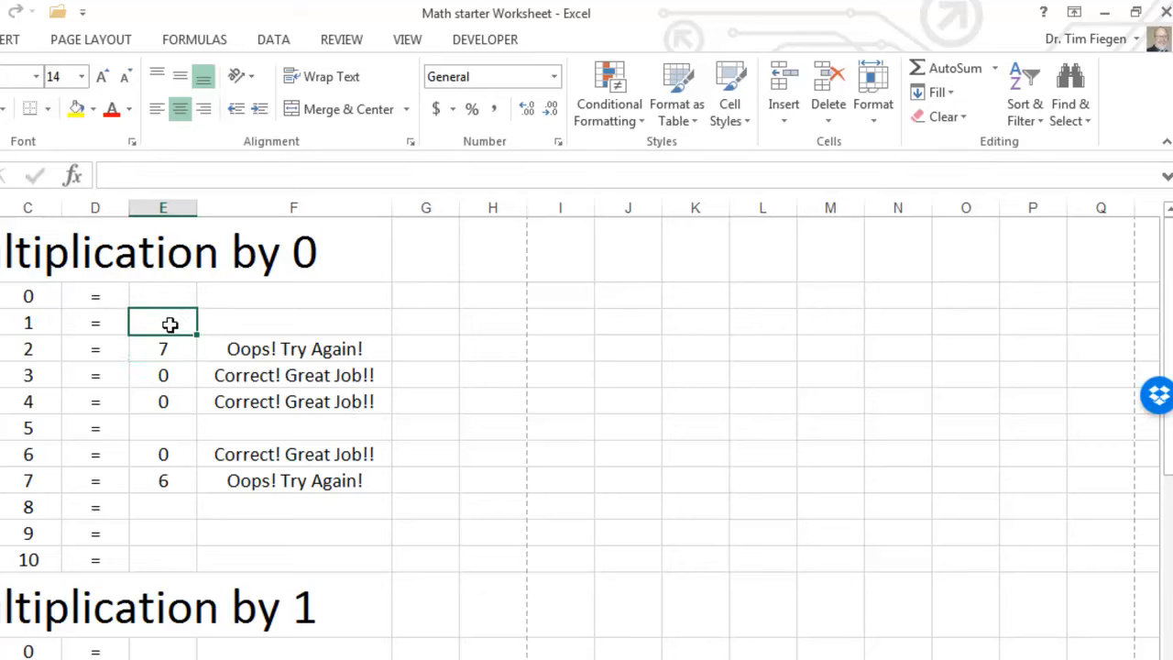
{"action": "left_click_drag", "start_coordinate": [196, 336], "coordinate": [188, 561]}
Test the copied formatting in E10 by entering 7 and replacing it with 0.
{"action": "left_click", "coordinate": [177, 509]}
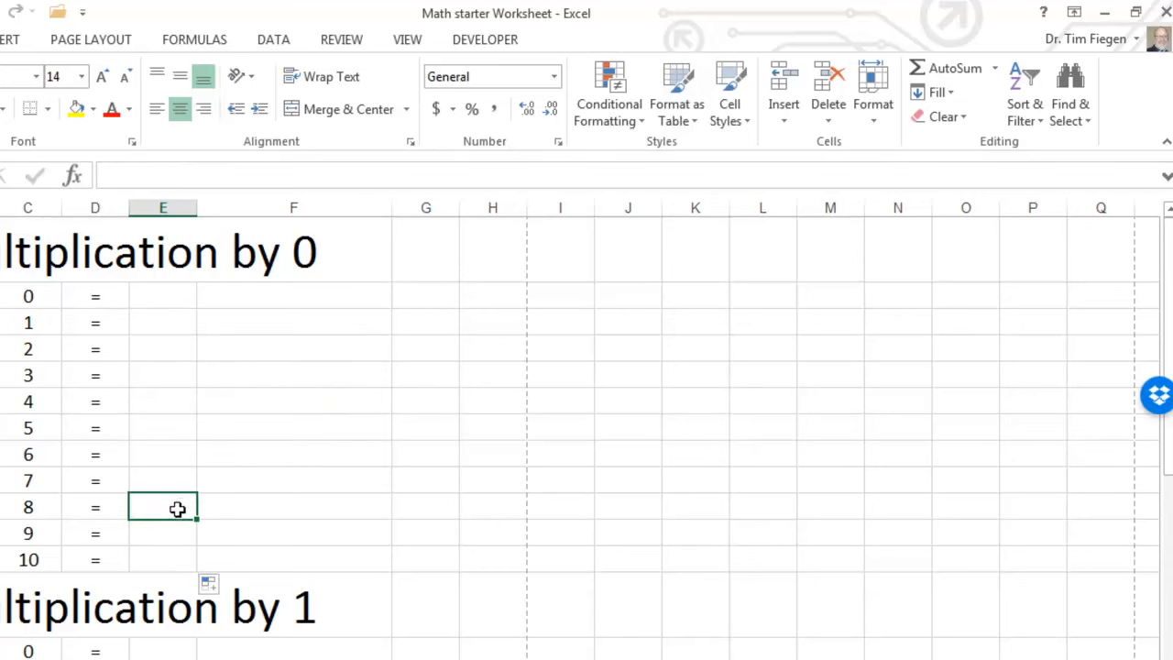
{"action": "type", "text": "7"}
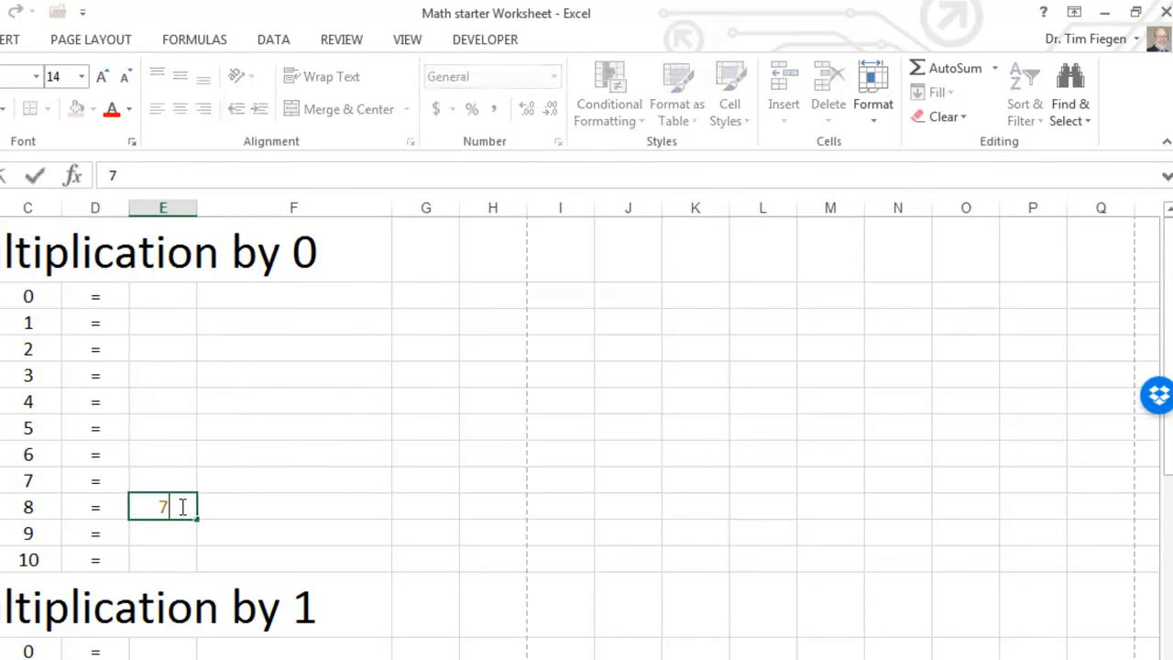
{"action": "key", "text": "Return"}
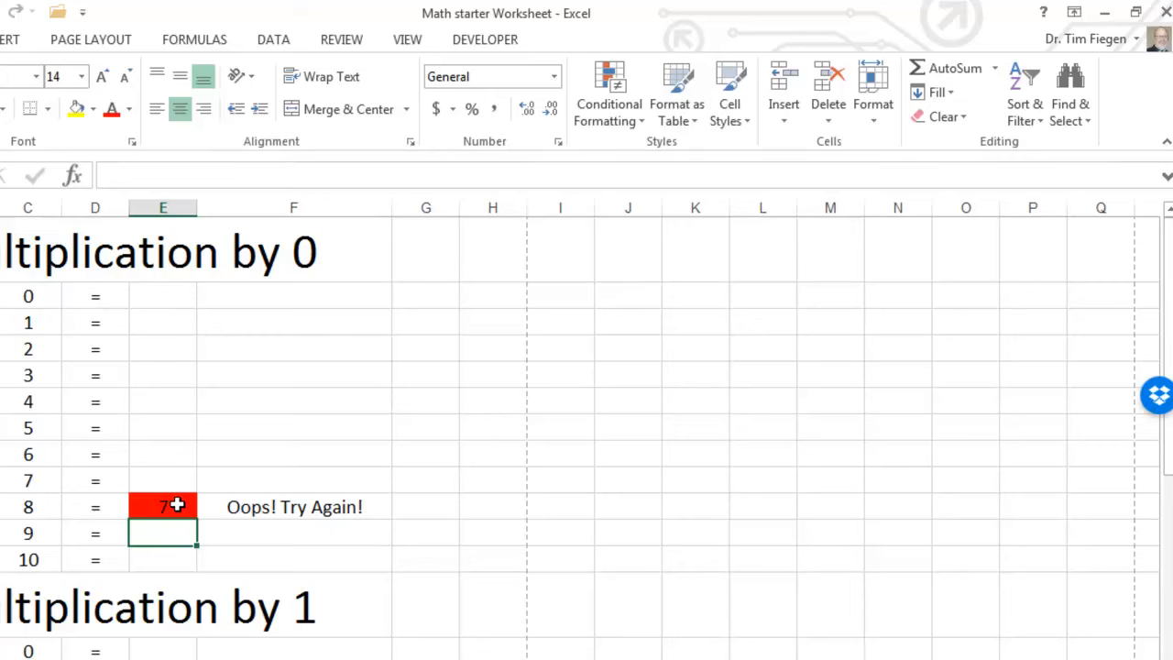
{"action": "left_click", "coordinate": [177, 503]}
{"action": "type", "text": "0"}
{"action": "key", "text": "Return"}
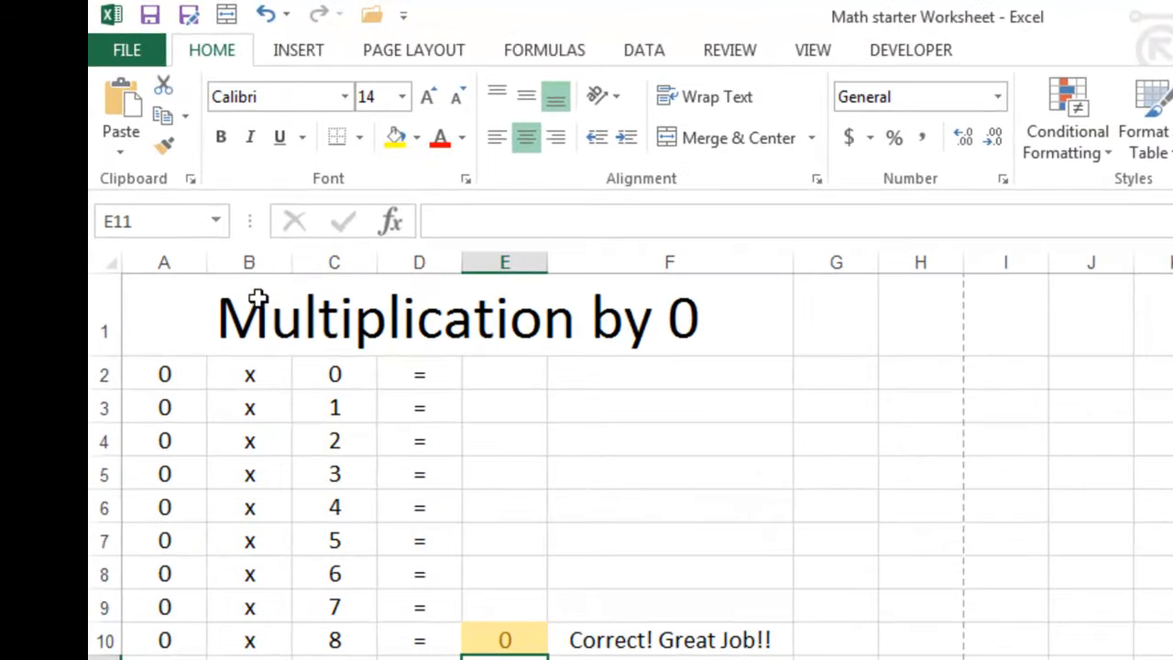
Hide the gridlines on the Multiplication sheet.
{"action": "left_click", "coordinate": [113, 260]}
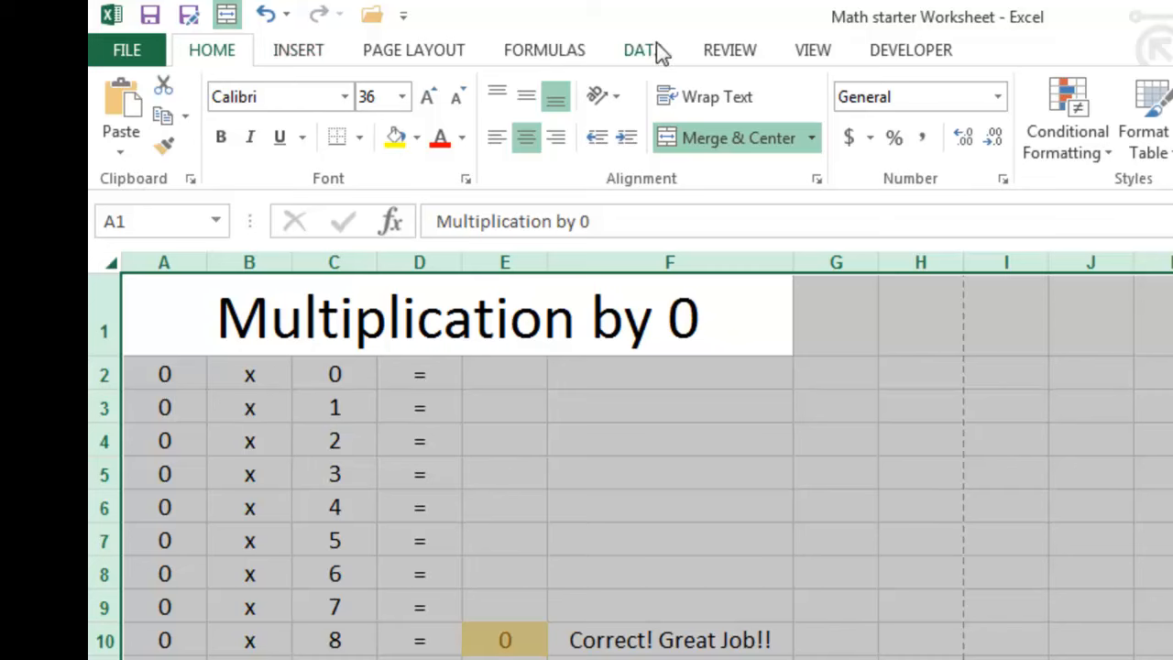
{"action": "left_click", "coordinate": [813, 50]}
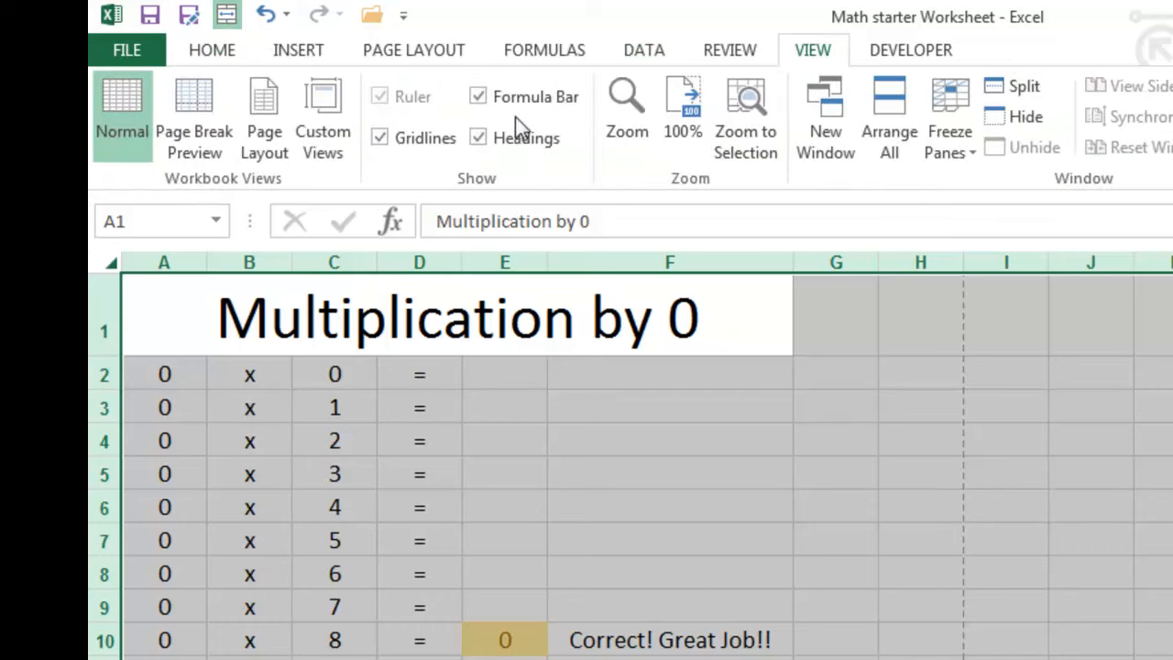
{"action": "left_click", "coordinate": [380, 137]}
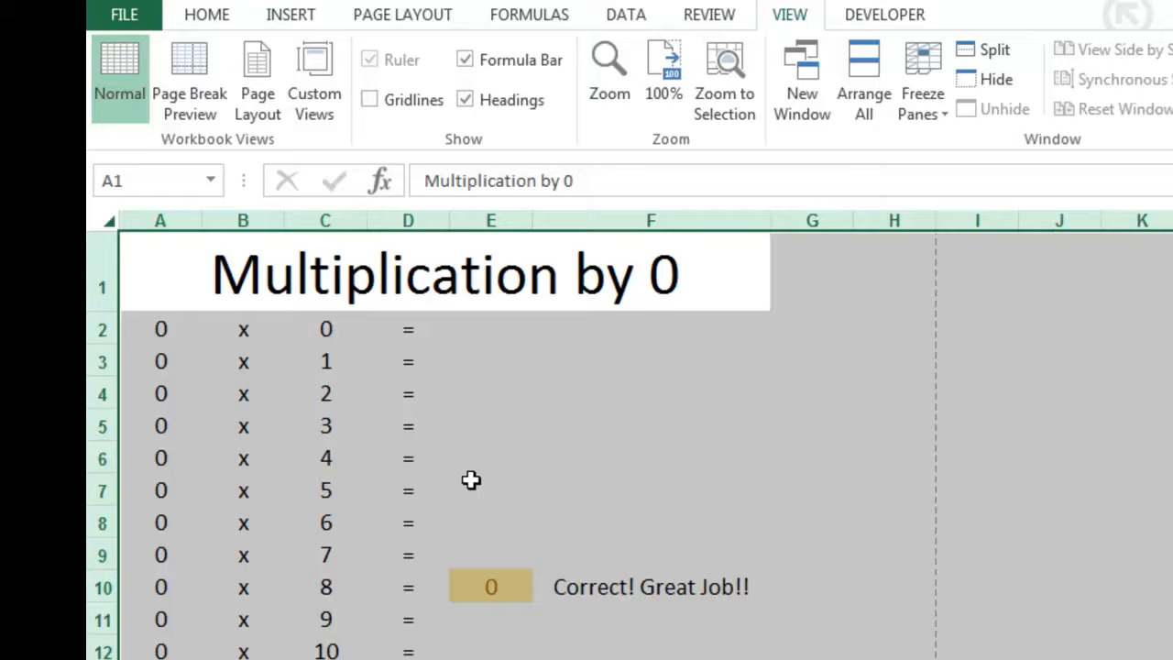
{"action": "left_click", "coordinate": [472, 485]}
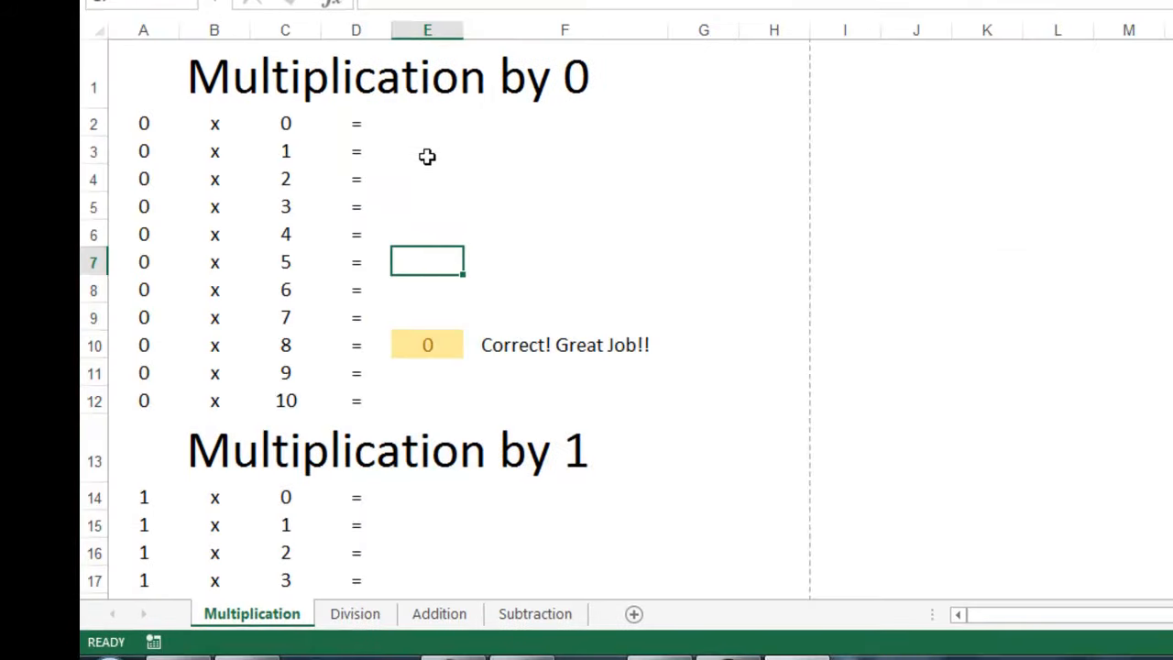
Add thin inside borders between the answer cells E2 through E12.
{"action": "left_click_drag", "start_coordinate": [427, 125], "coordinate": [431, 413]}
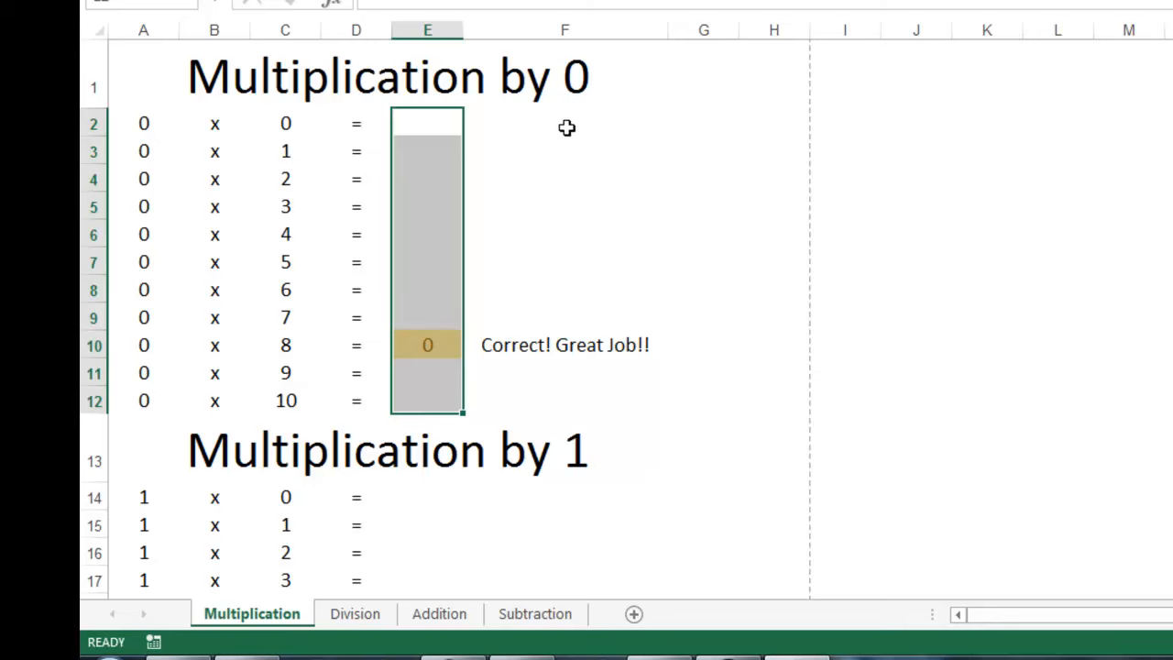
{"action": "right_click", "coordinate": [424, 224]}
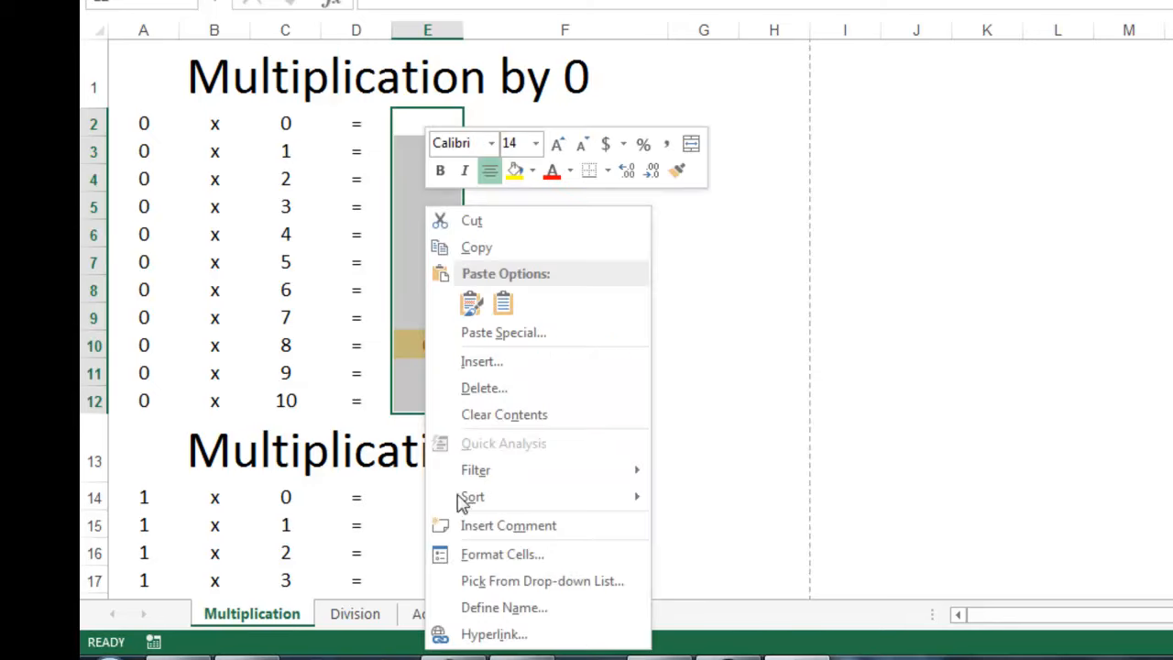
{"action": "left_click", "coordinate": [513, 555]}
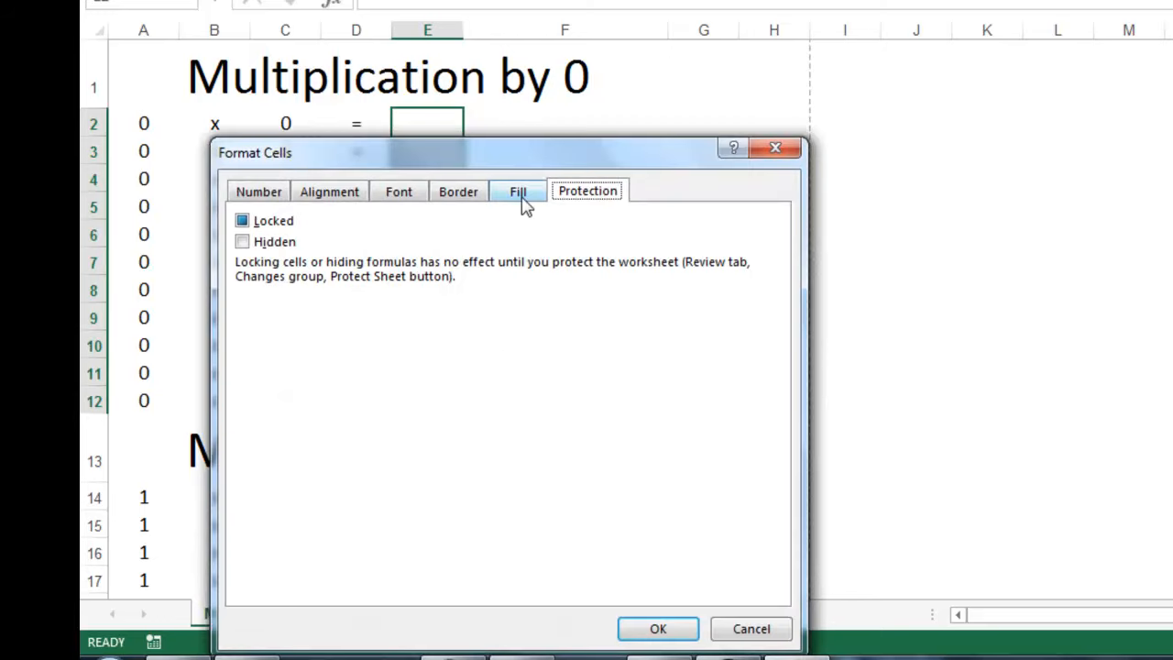
{"action": "left_click", "coordinate": [463, 199]}
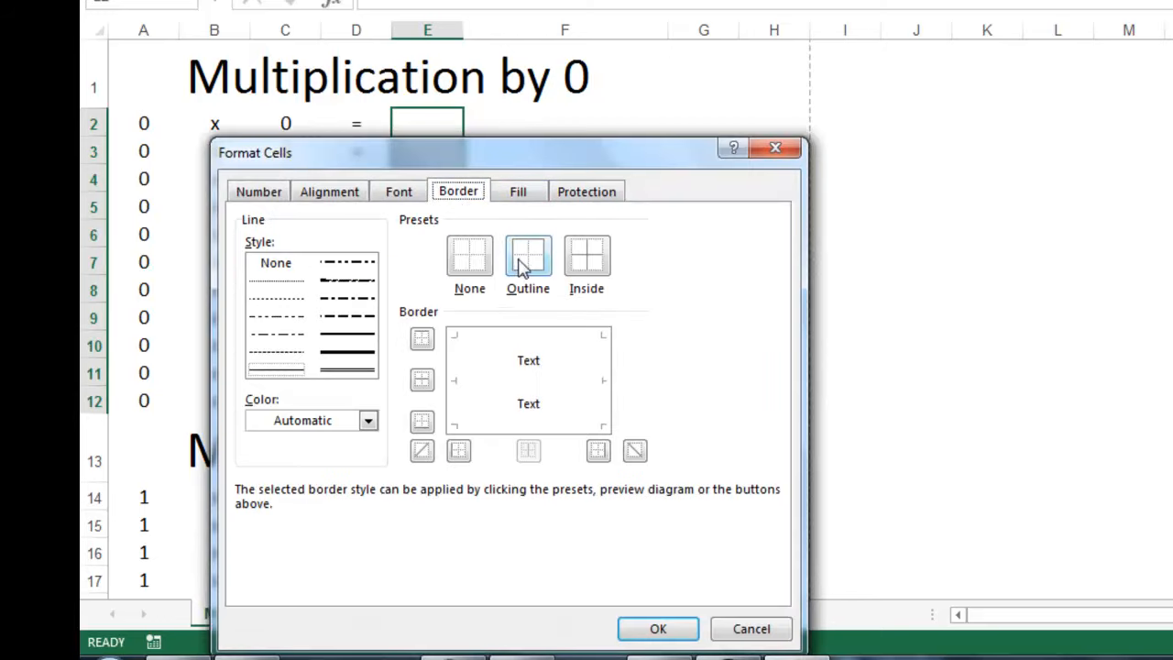
{"action": "left_click", "coordinate": [572, 263]}
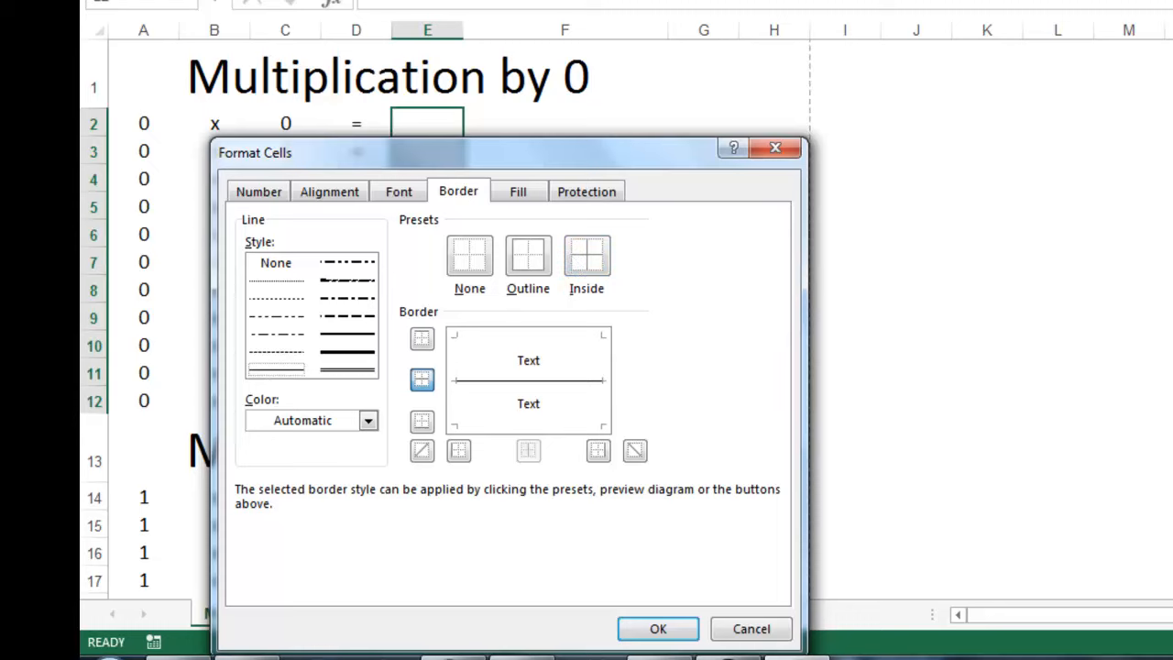
{"action": "left_click", "coordinate": [641, 630]}
{"action": "left_click", "coordinate": [449, 372]}
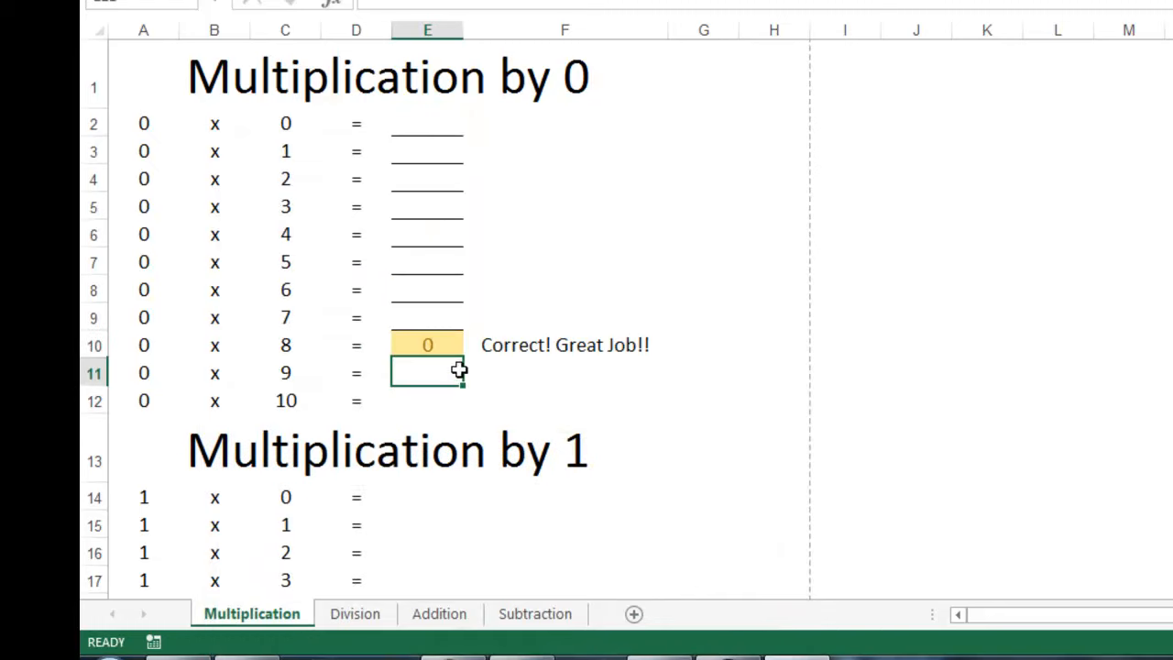
Add thin outer borders on all four sides of the answer range E2:E12 to box in the cells.
{"action": "left_click_drag", "start_coordinate": [422, 118], "coordinate": [425, 400]}
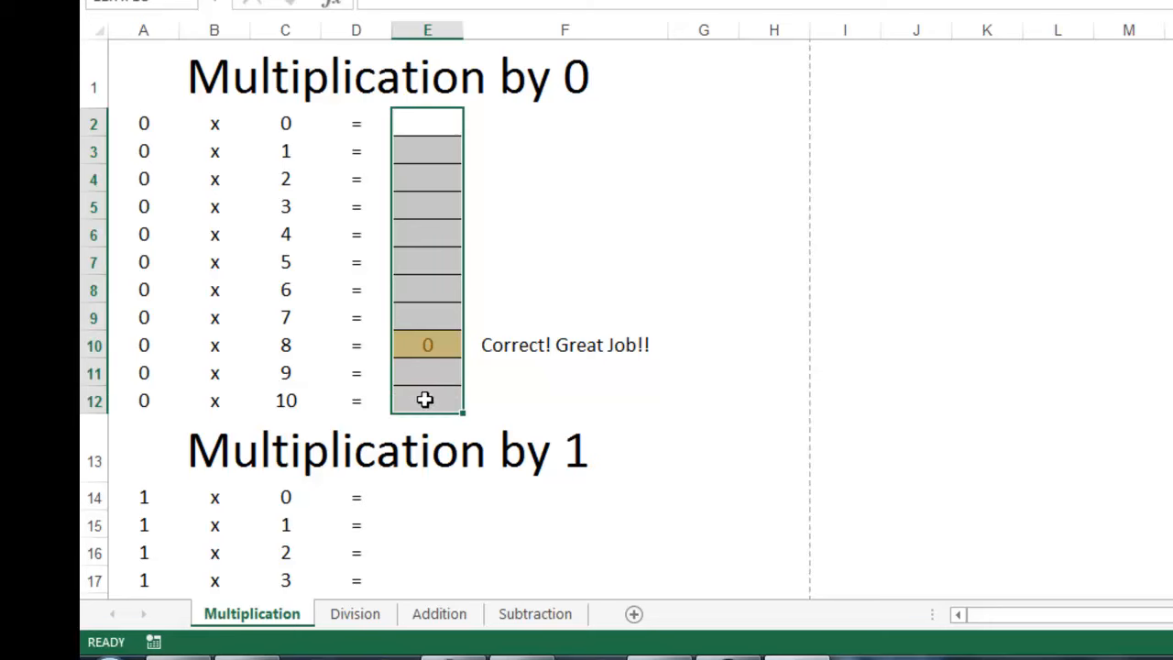
{"action": "right_click", "coordinate": [430, 186]}
{"action": "left_click", "coordinate": [502, 530]}
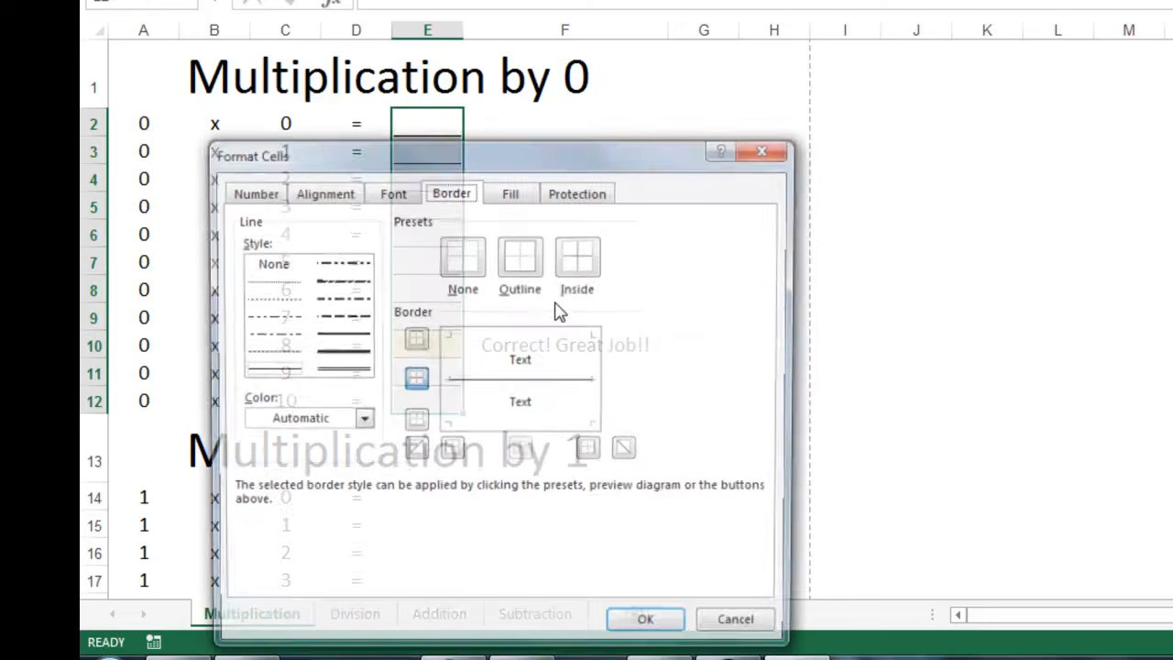
{"action": "left_click", "coordinate": [443, 372]}
{"action": "left_click", "coordinate": [484, 348]}
{"action": "left_click", "coordinate": [595, 416]}
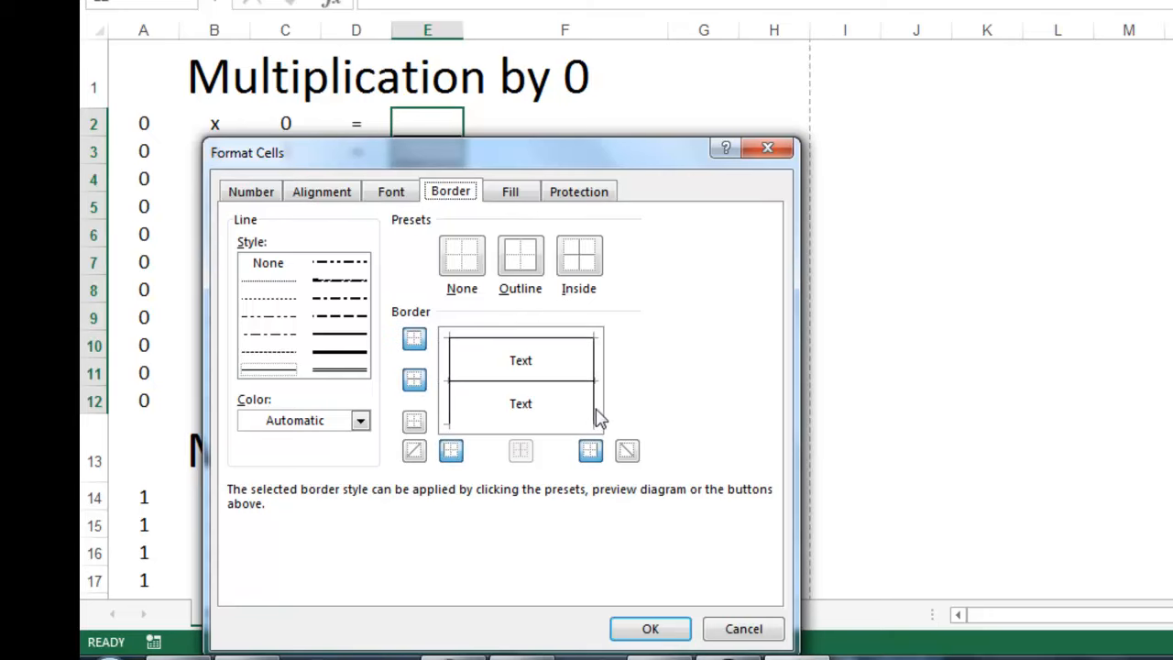
{"action": "left_click", "coordinate": [536, 429]}
{"action": "left_click", "coordinate": [644, 631]}
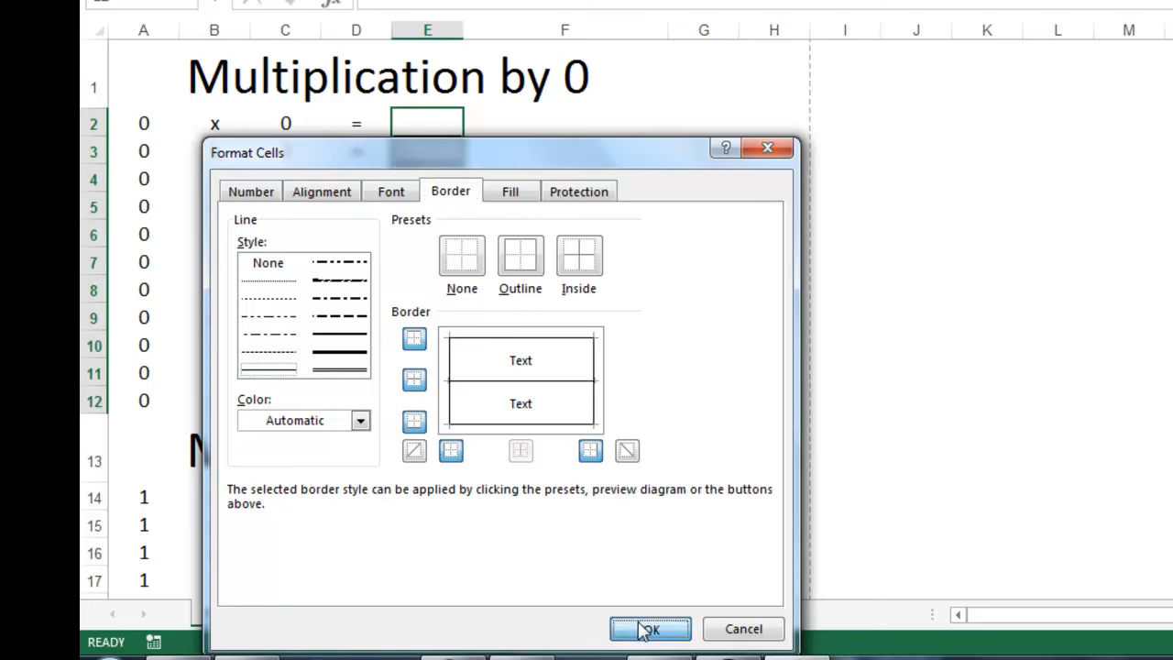
{"action": "left_click", "coordinate": [555, 387]}
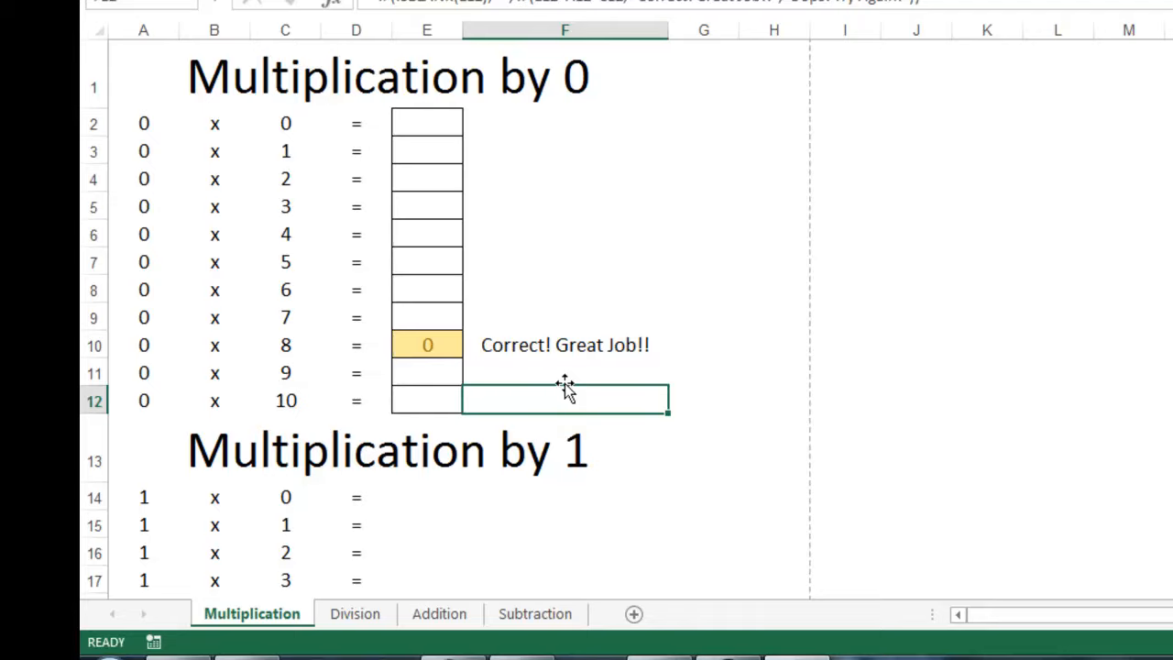
Fill the entire Multiplication sheet with the light gray theme color just below white.
{"action": "left_click", "coordinate": [68, 223]}
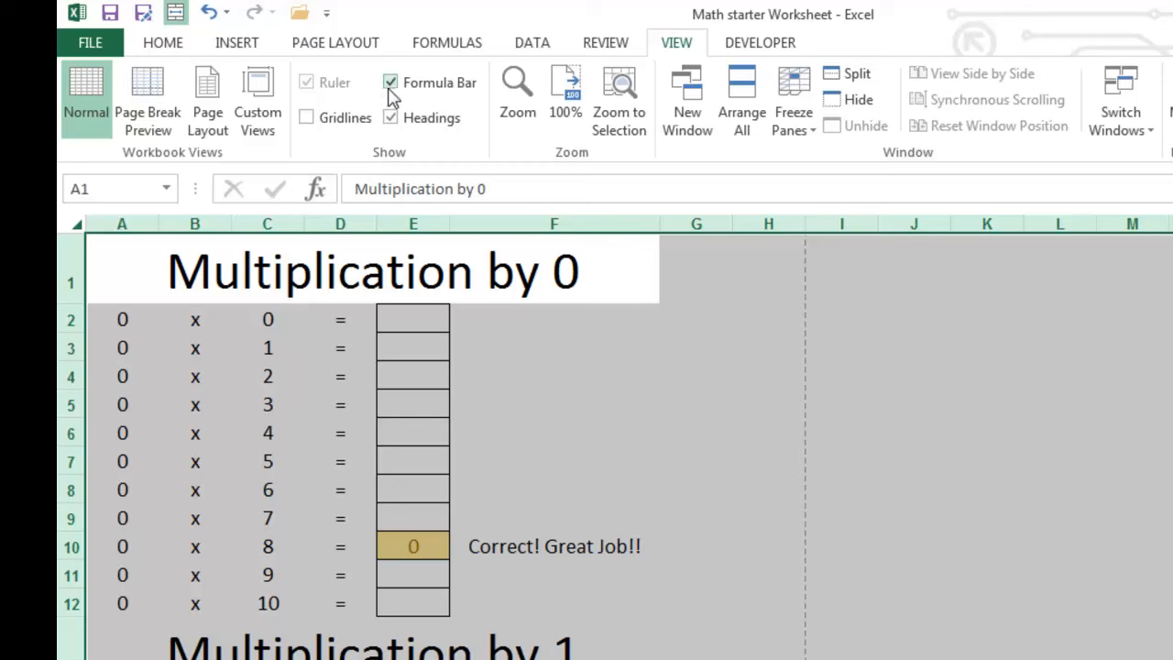
{"action": "left_click", "coordinate": [165, 44]}
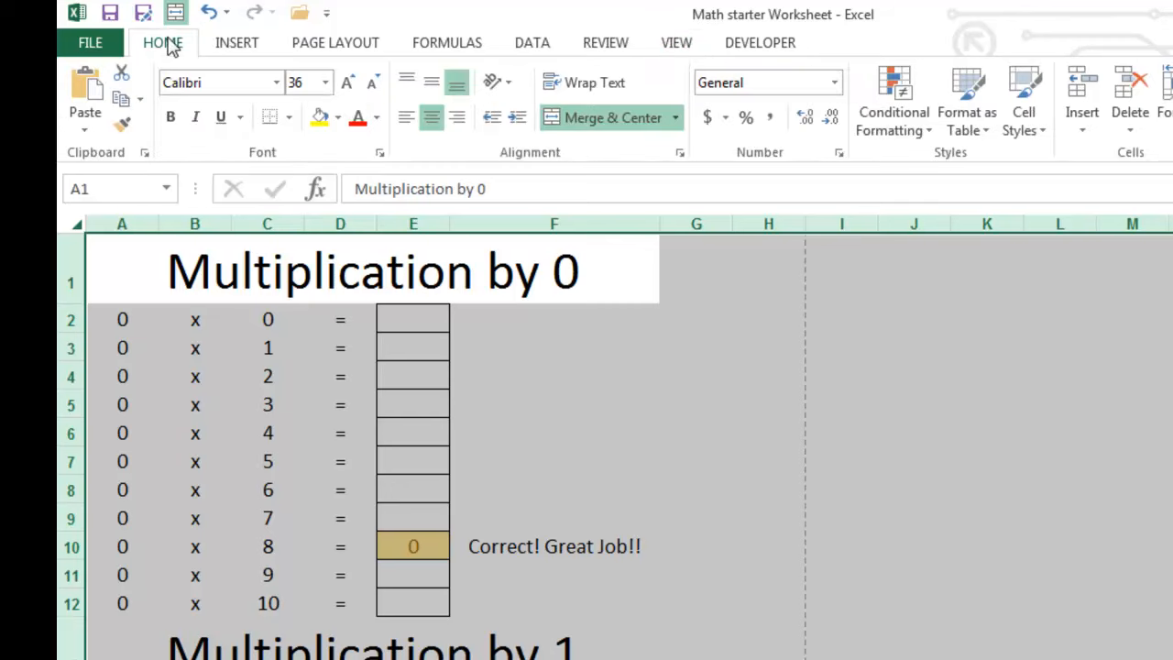
{"action": "left_click", "coordinate": [340, 122]}
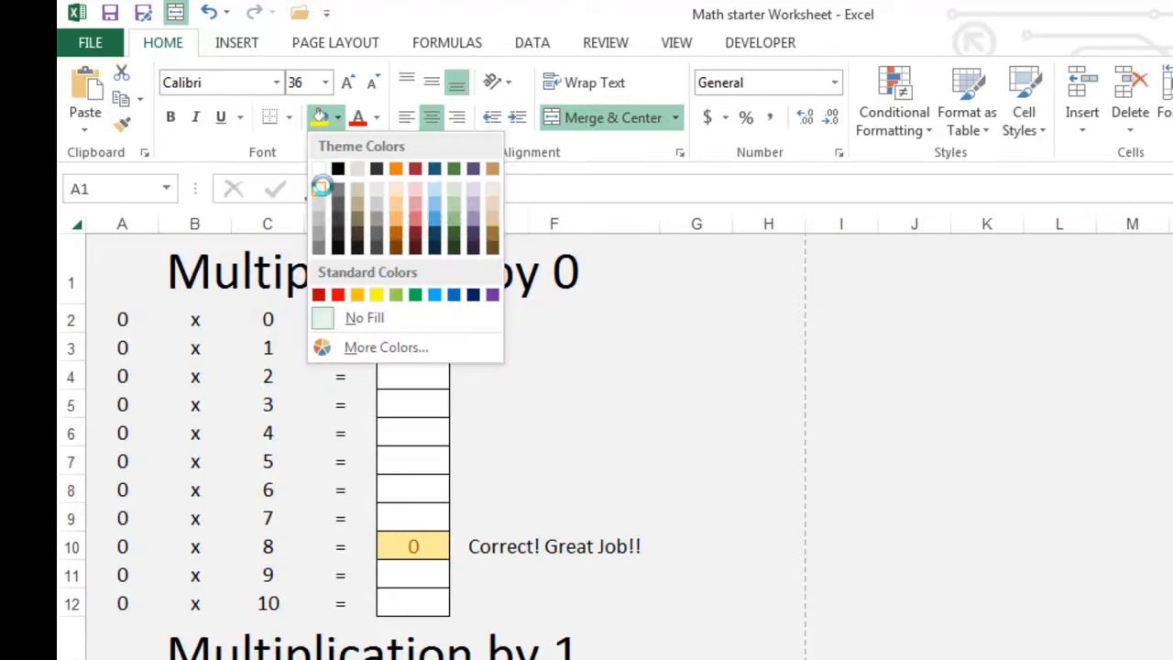
{"action": "left_click", "coordinate": [323, 192]}
{"action": "left_click", "coordinate": [523, 450]}
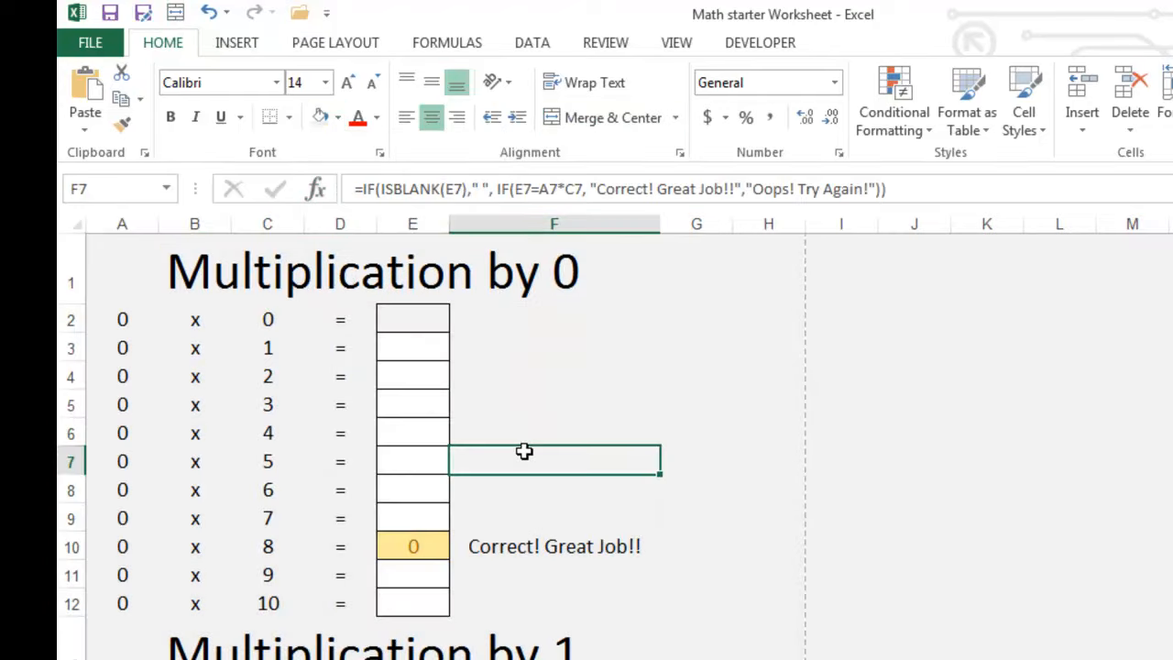
{"action": "left_click", "coordinate": [595, 420]}
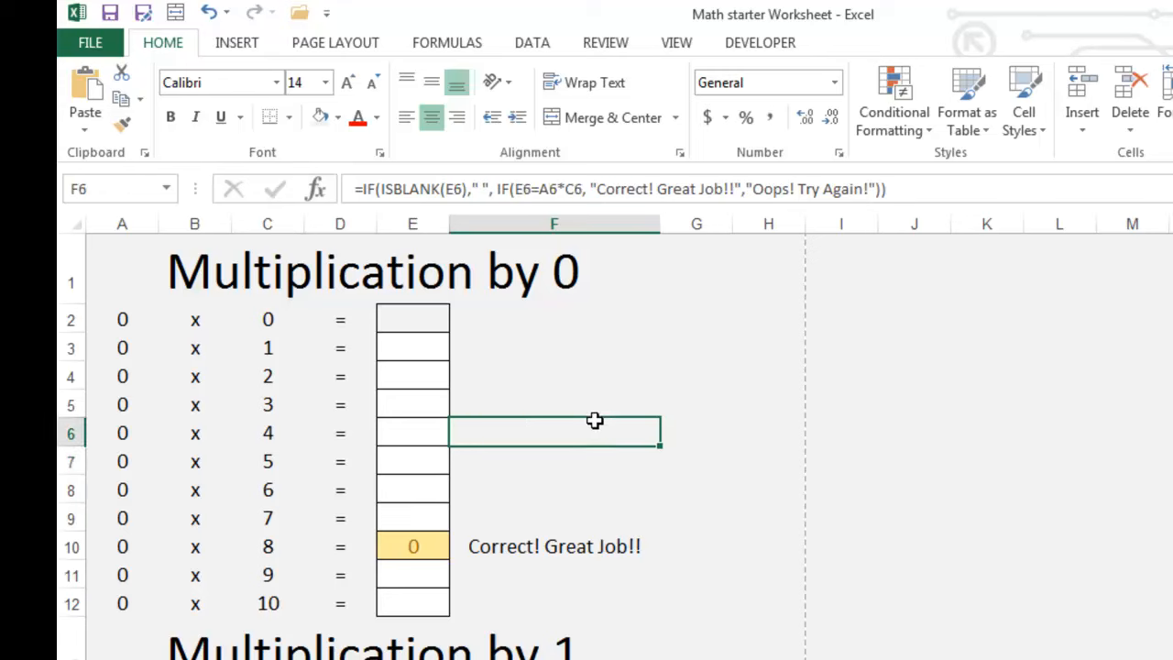
{"action": "left_click", "coordinate": [259, 291]}
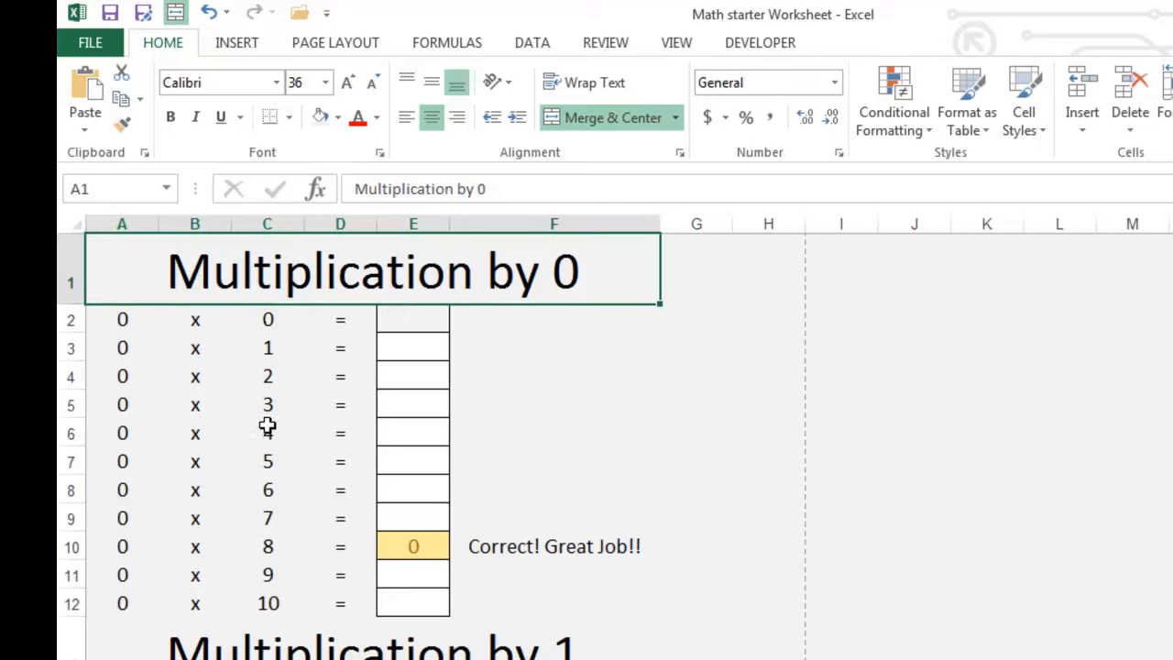
{"action": "scroll", "coordinate": [266, 424], "scroll_direction": "down", "scroll_amount": 1}
{"action": "scroll", "coordinate": [267, 424], "scroll_direction": "down", "scroll_amount": 2}
{"action": "scroll", "coordinate": [267, 424], "scroll_direction": "up", "scroll_amount": 3}
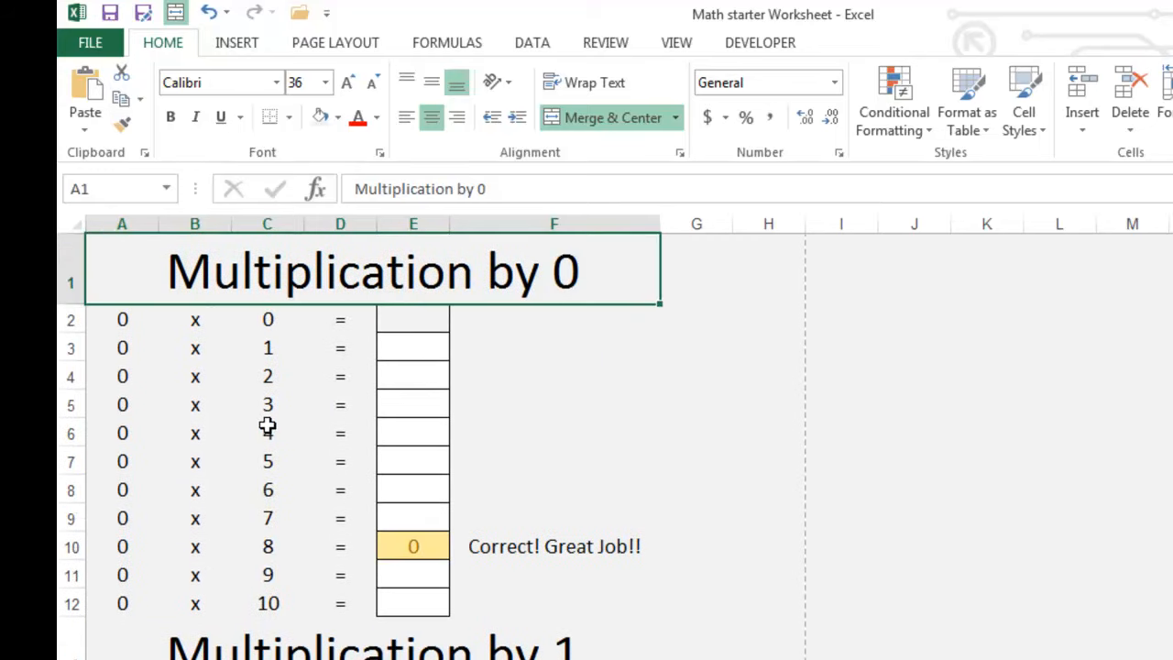